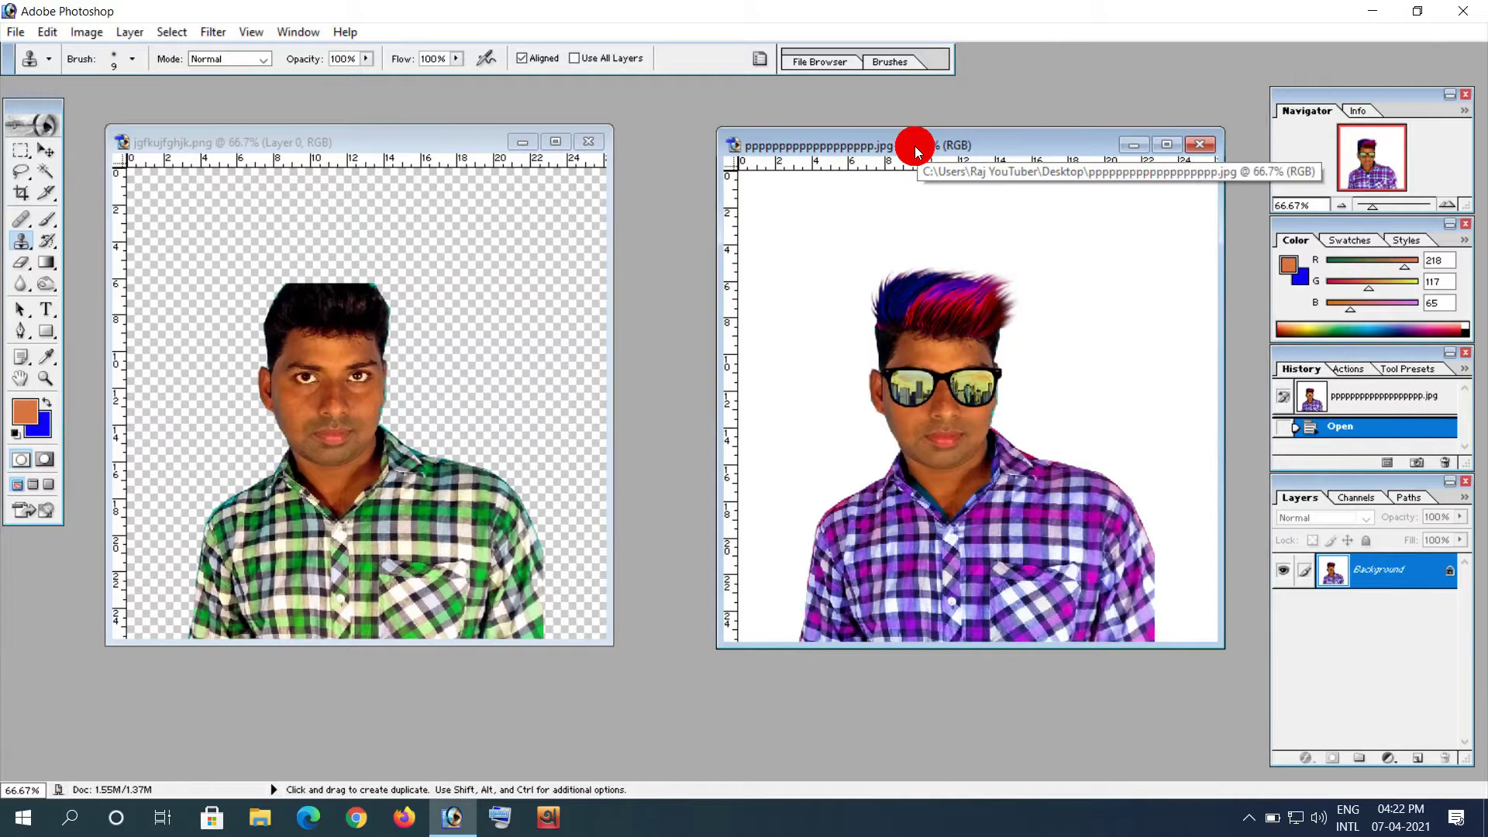
# Step: Switch between the original and finished portrait documents to compare them
pyautogui.click(915, 150)
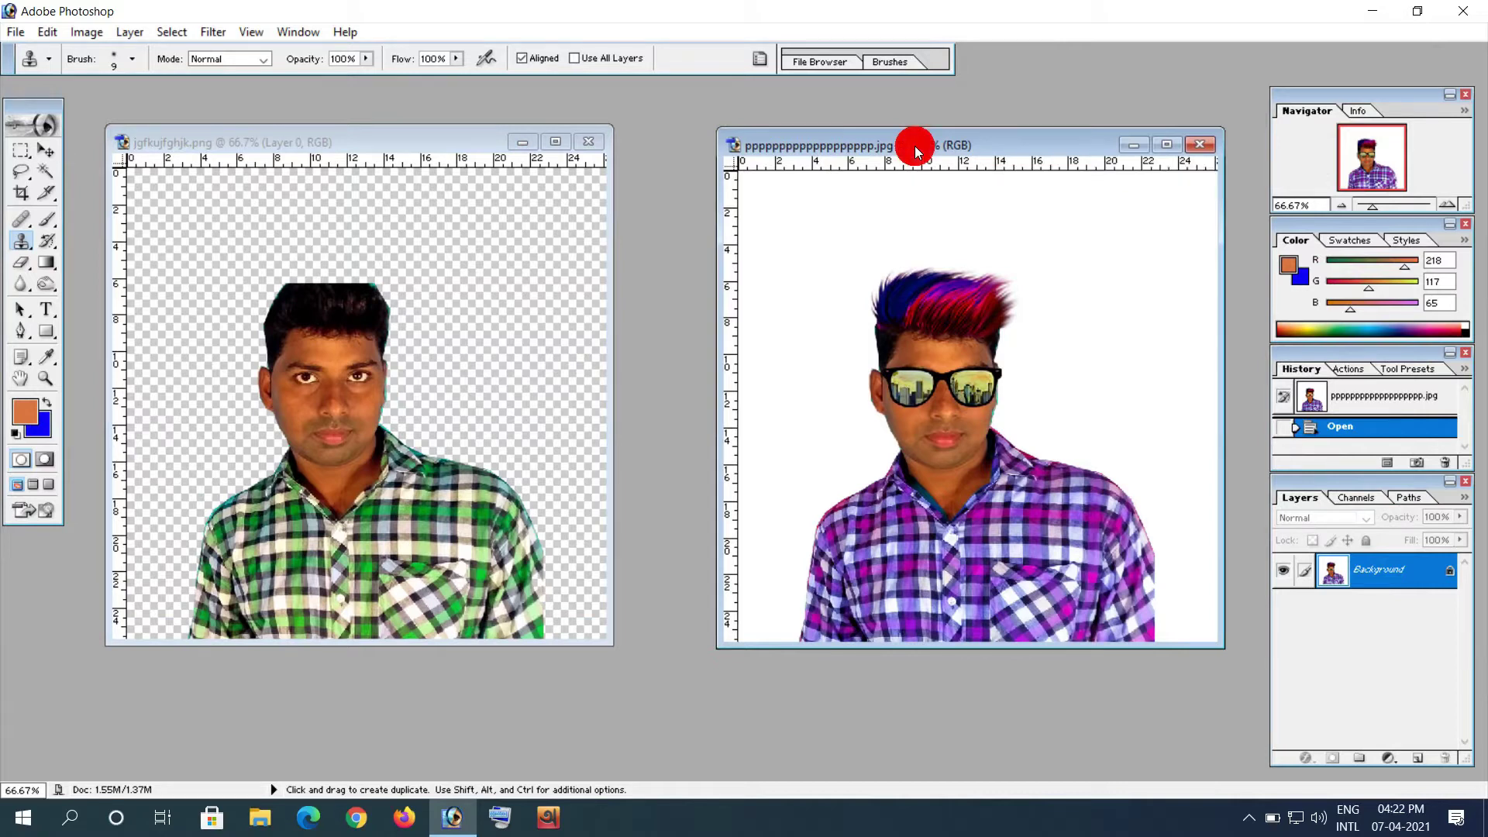
pyautogui.click(362, 145)
pyautogui.click(984, 144)
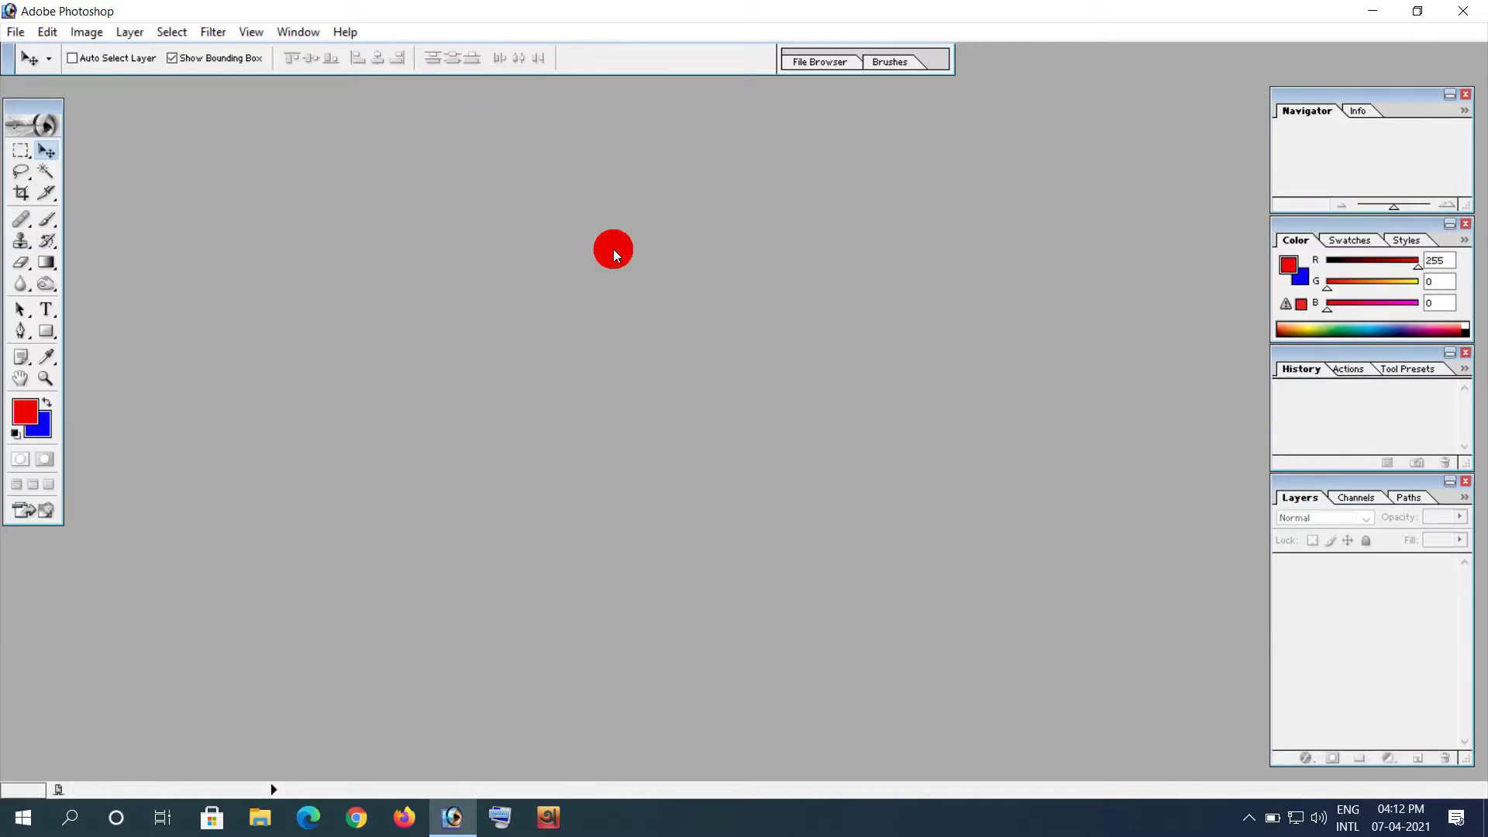
# Step: Open jgfkujfghjk.png from the Desktop and reposition its document window
pyautogui.doubleClick(612, 249)
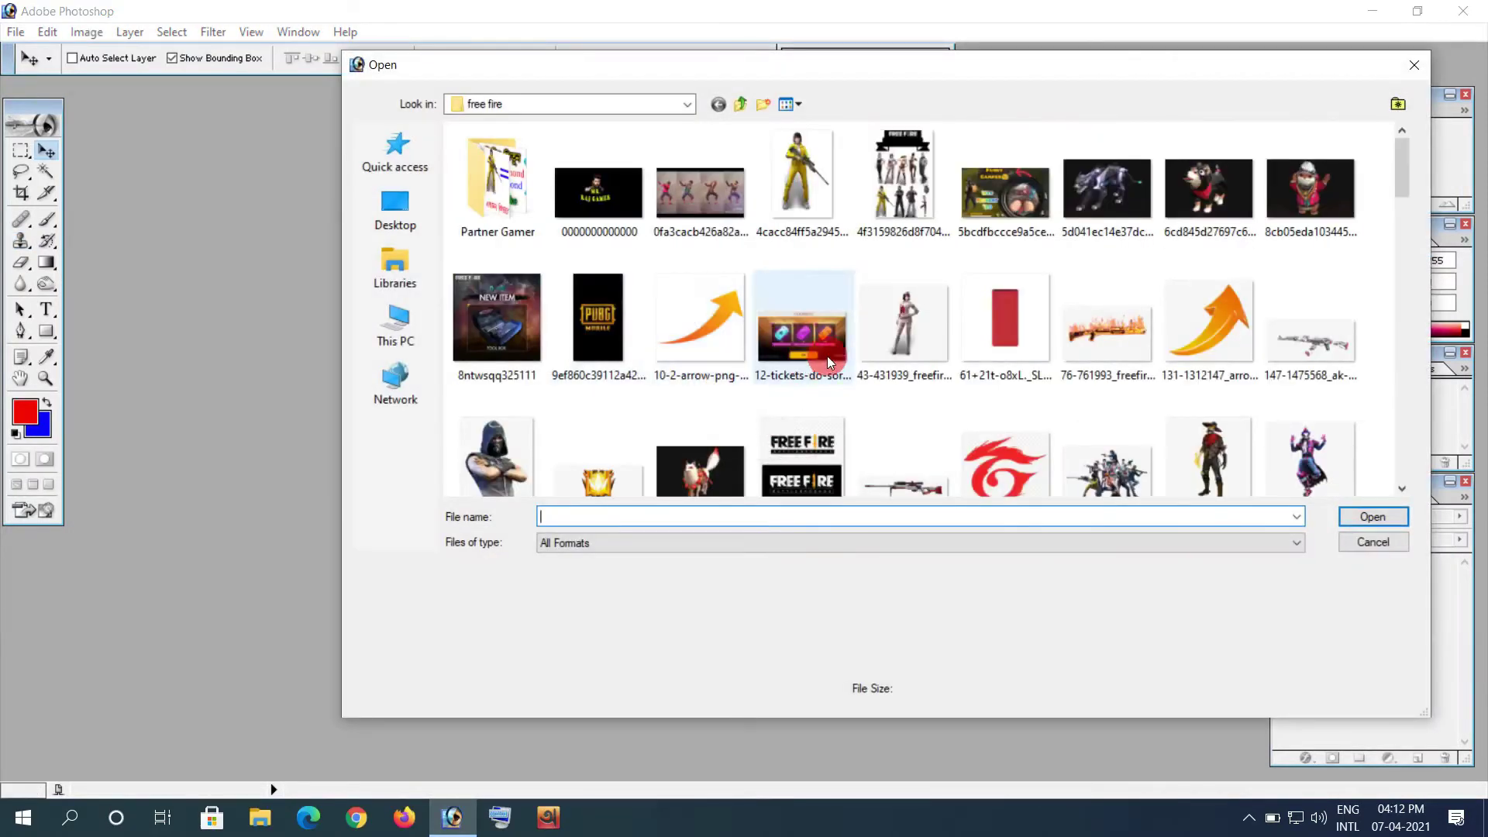
pyautogui.click(395, 207)
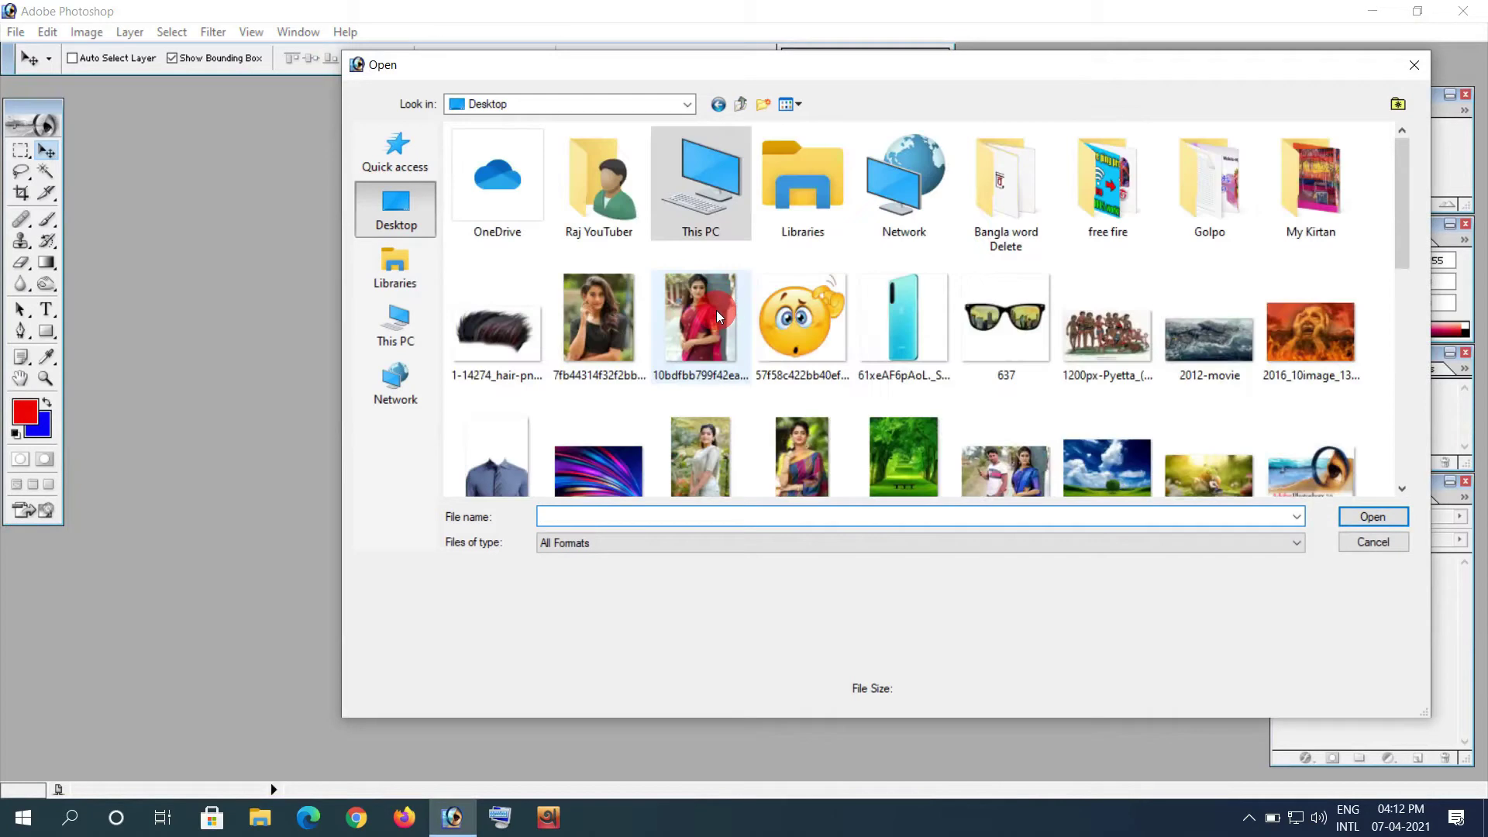
pyautogui.scroll(-10, 952, 392)
pyautogui.doubleClick(1109, 209)
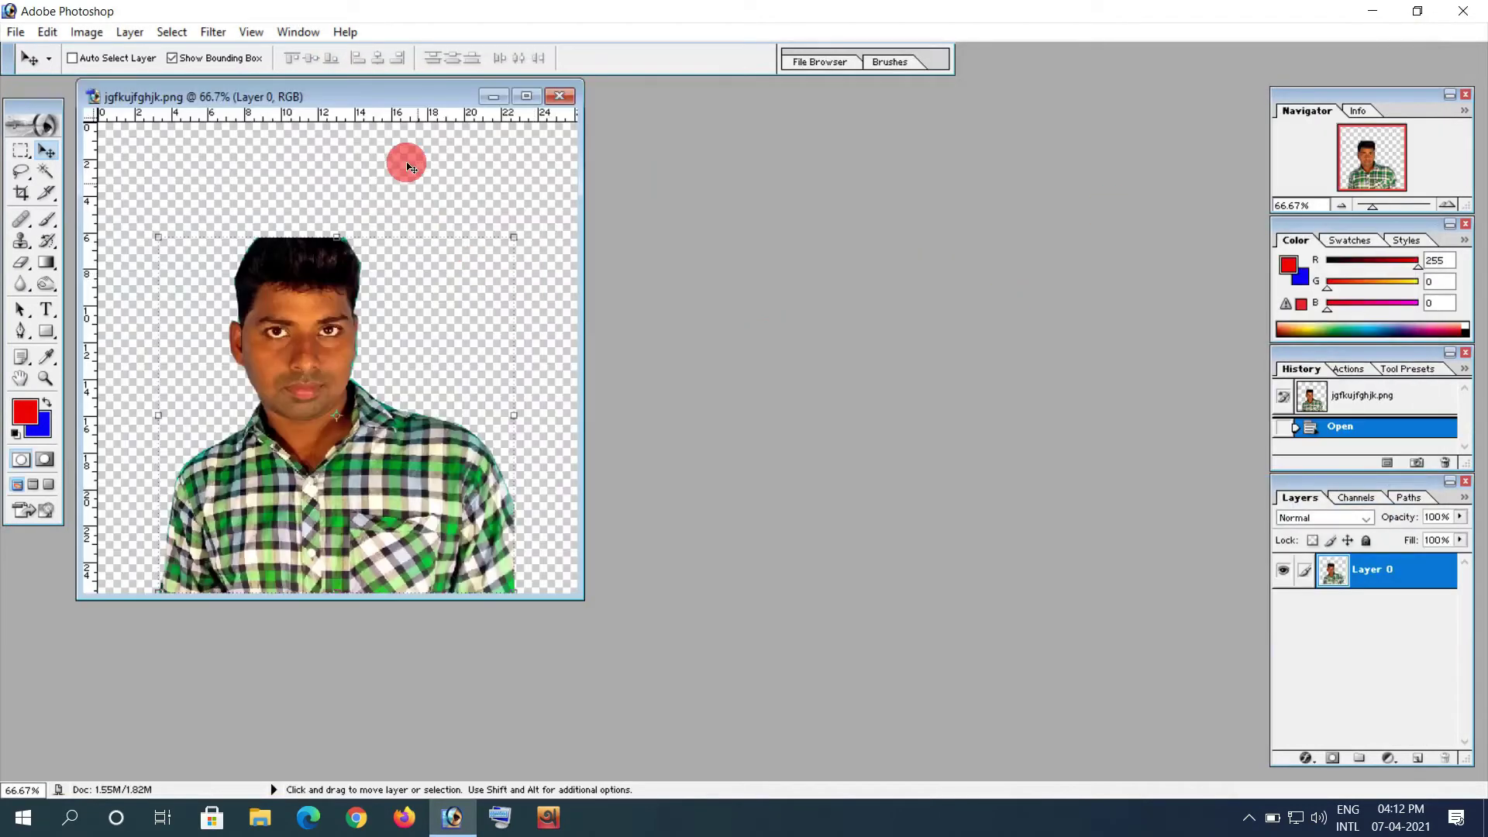
pyautogui.moveTo(388, 96); pyautogui.dragTo(492, 122)
# Step: Open the hair cut-out image as a second document
pyautogui.click(904, 340)
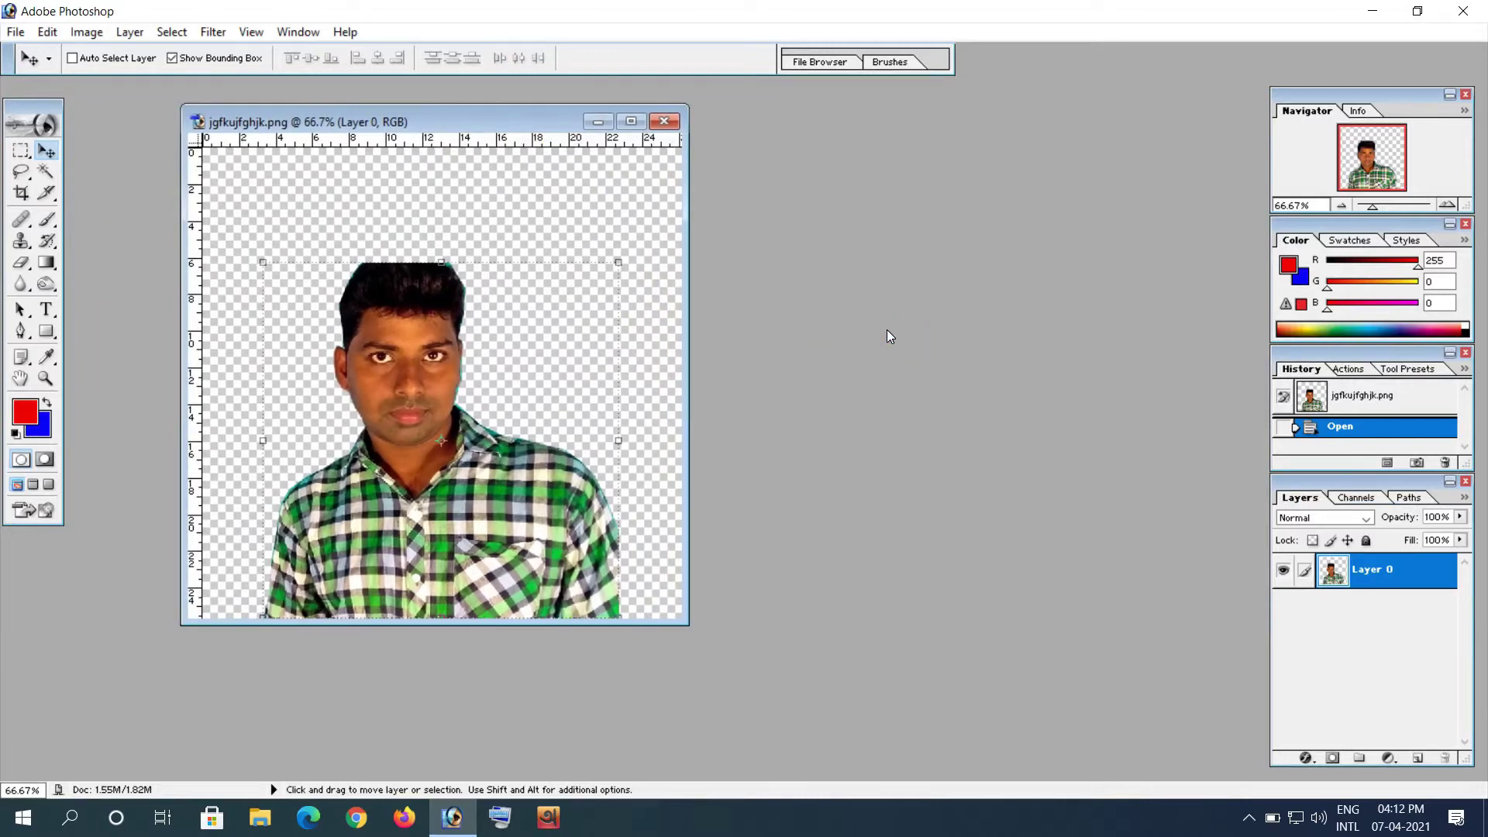
pyautogui.doubleClick(887, 334)
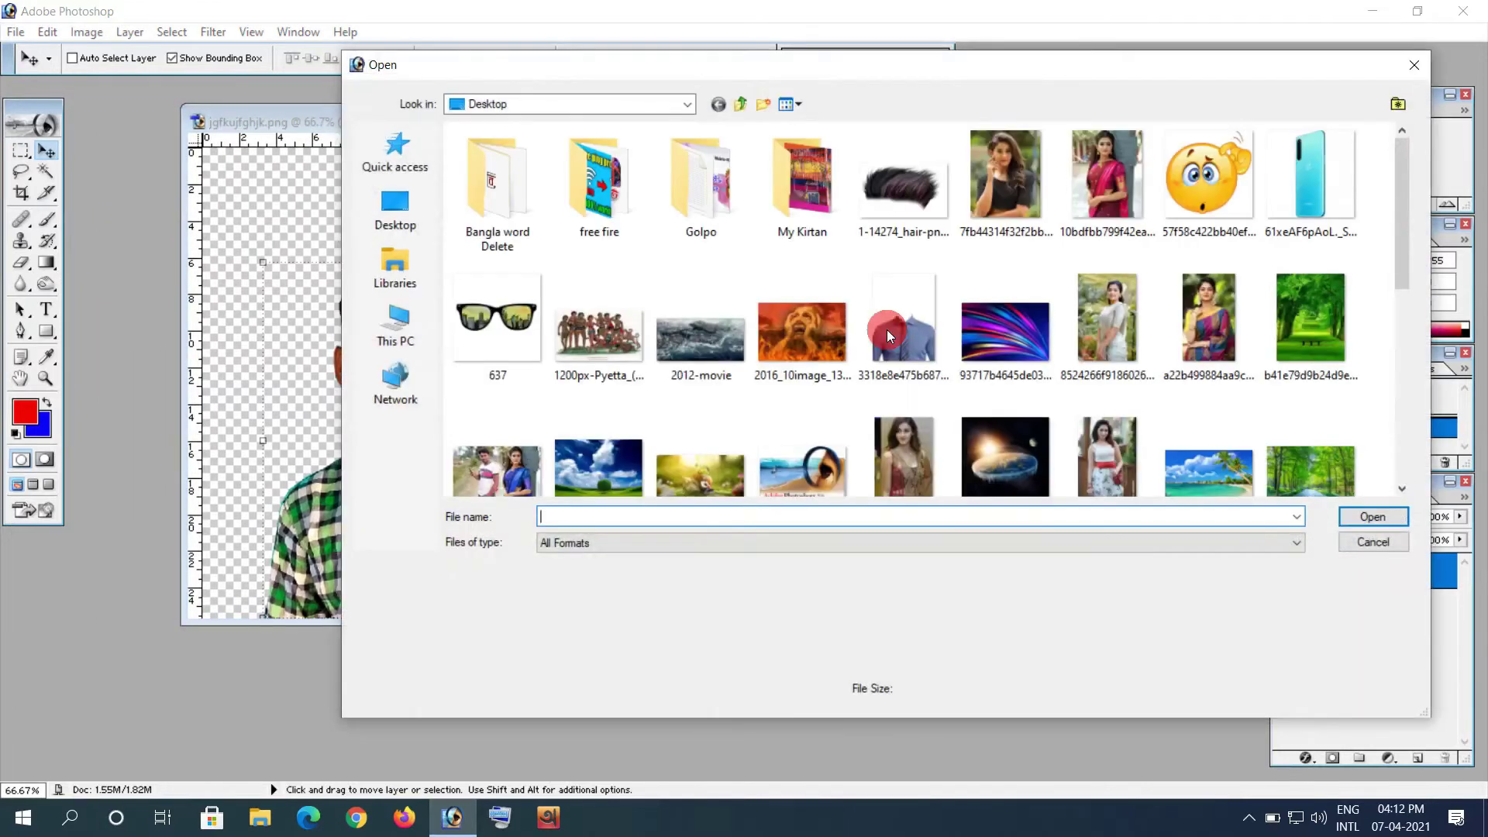
pyautogui.doubleClick(877, 207)
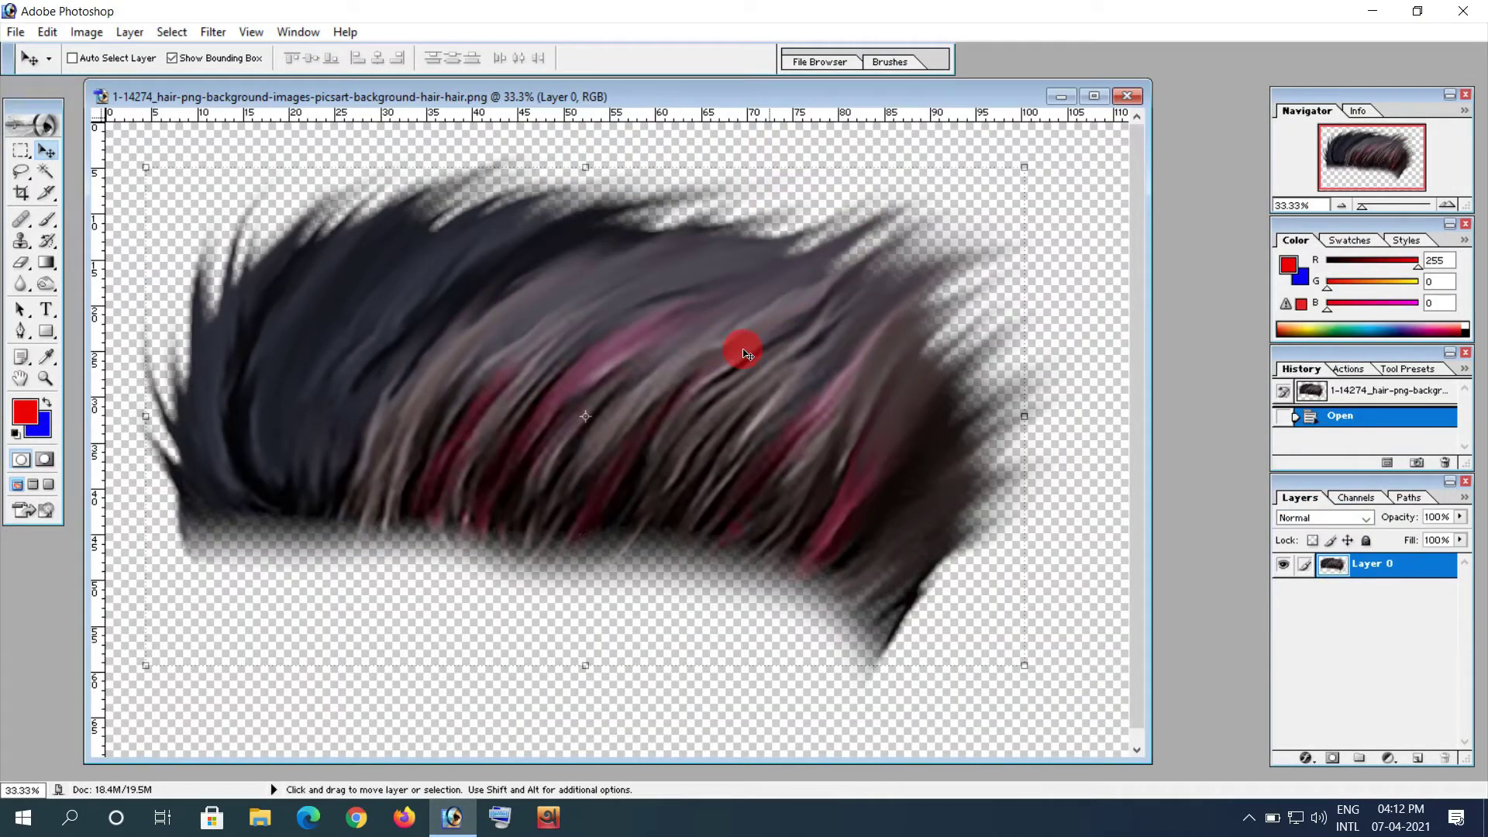
# Step: Shrink the hair cut-out to a small size in its own document
pyautogui.moveTo(449, 96); pyautogui.dragTo(725, 122)
pyautogui.click(328, 163)
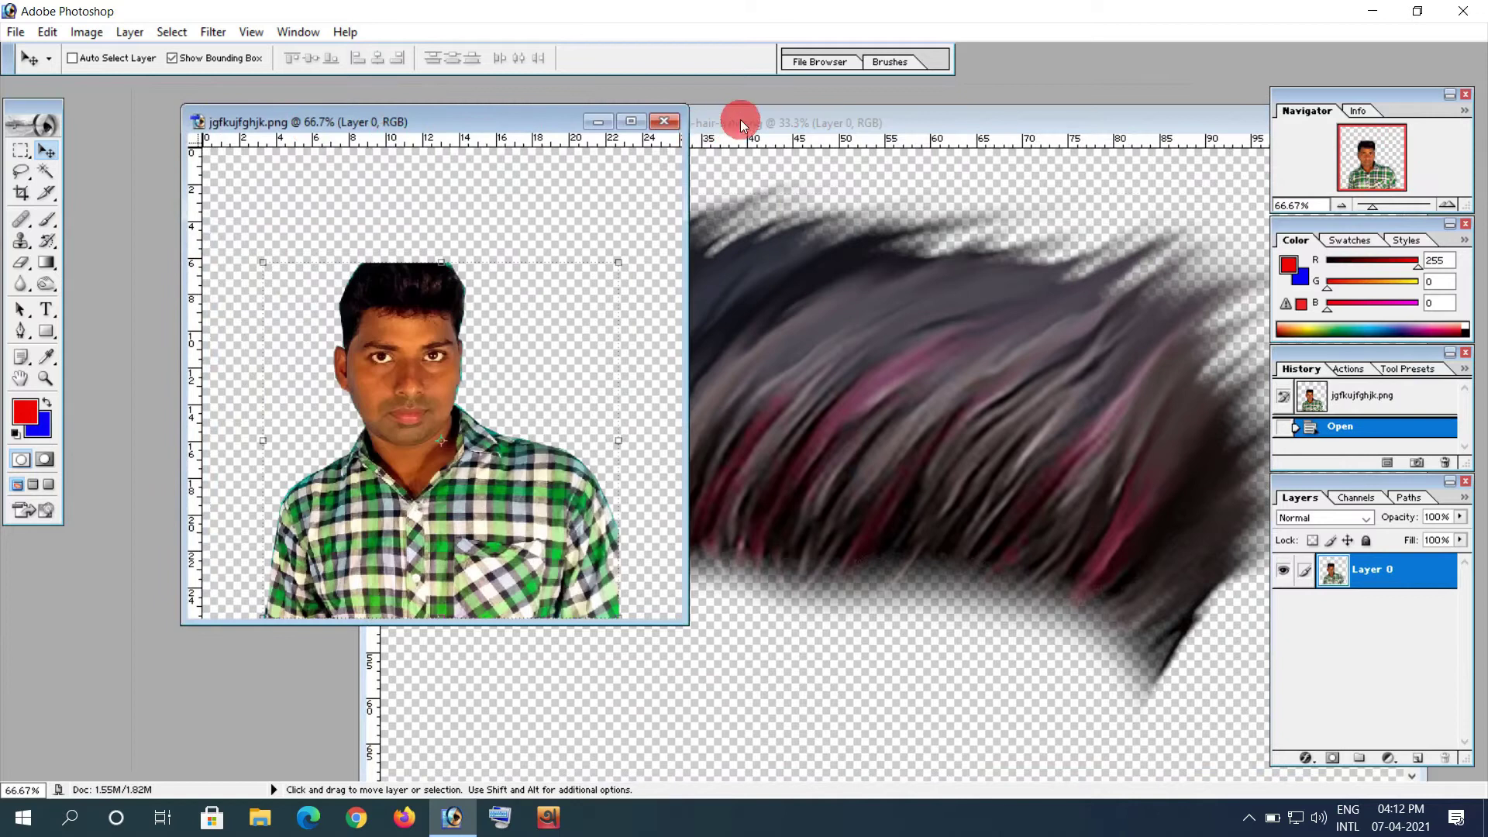
pyautogui.click(724, 124)
pyautogui.moveTo(418, 190)
pyautogui.mouseDown()
pyautogui.moveTo(986, 425)
pyautogui.moveTo(1125, 590)
pyautogui.moveTo(738, 432)
pyautogui.mouseUp()
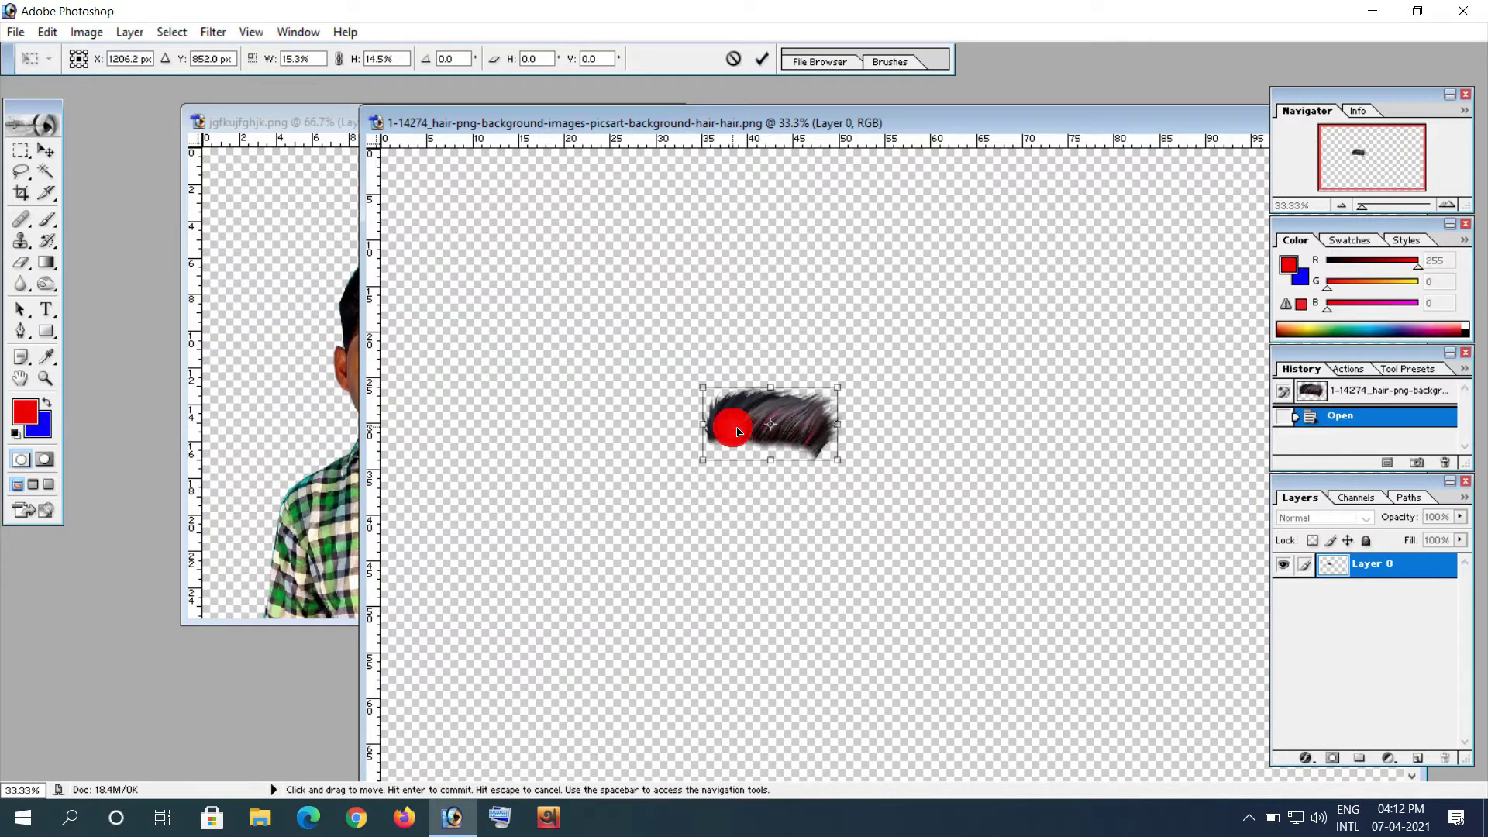
pyautogui.doubleClick(739, 433)
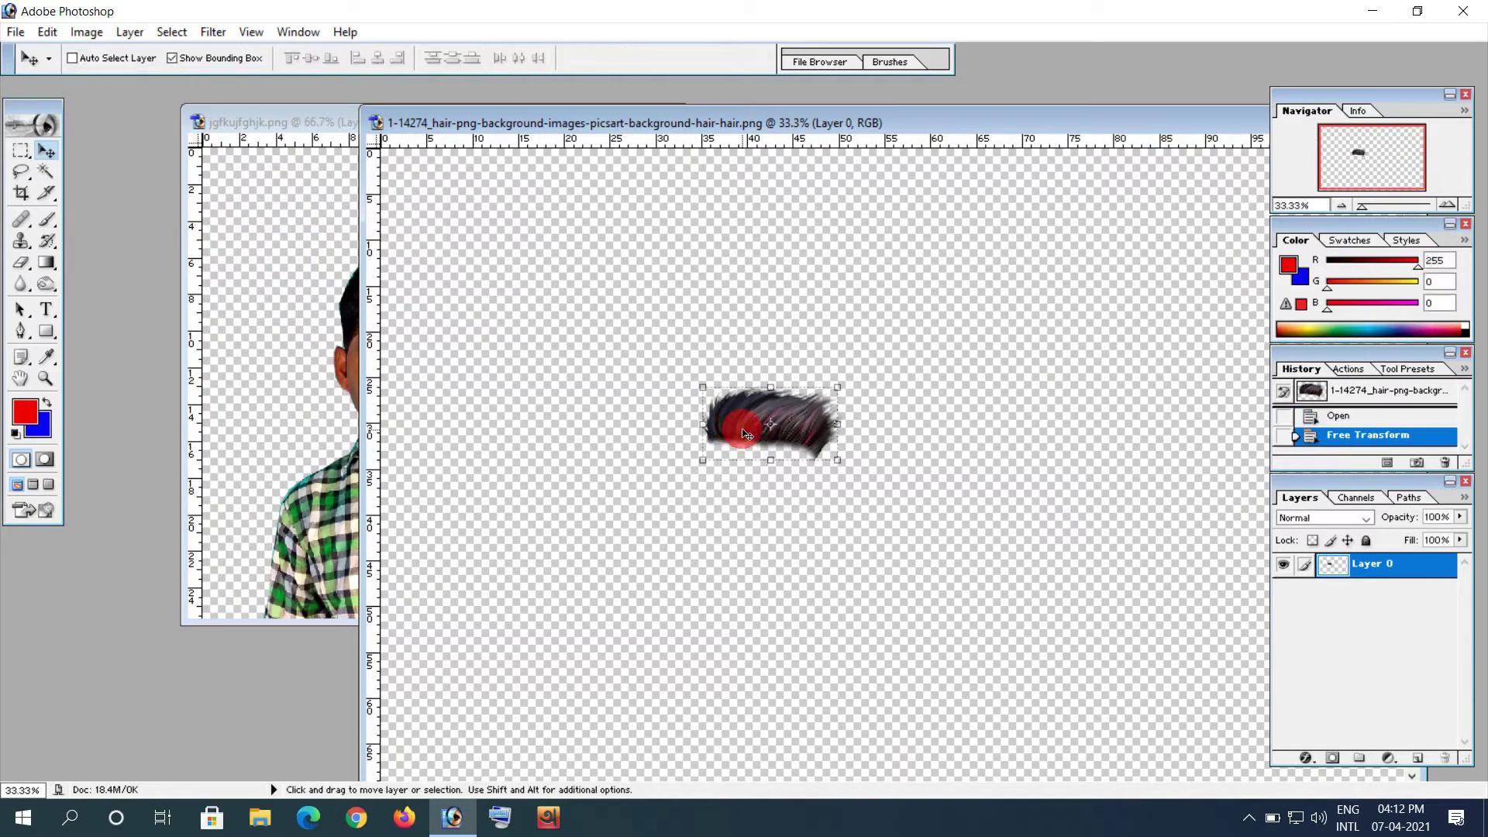
# Step: Copy the hair into the portrait as Layer 1 and fit it onto the man's head
pyautogui.moveTo(742, 441); pyautogui.dragTo(362, 378)
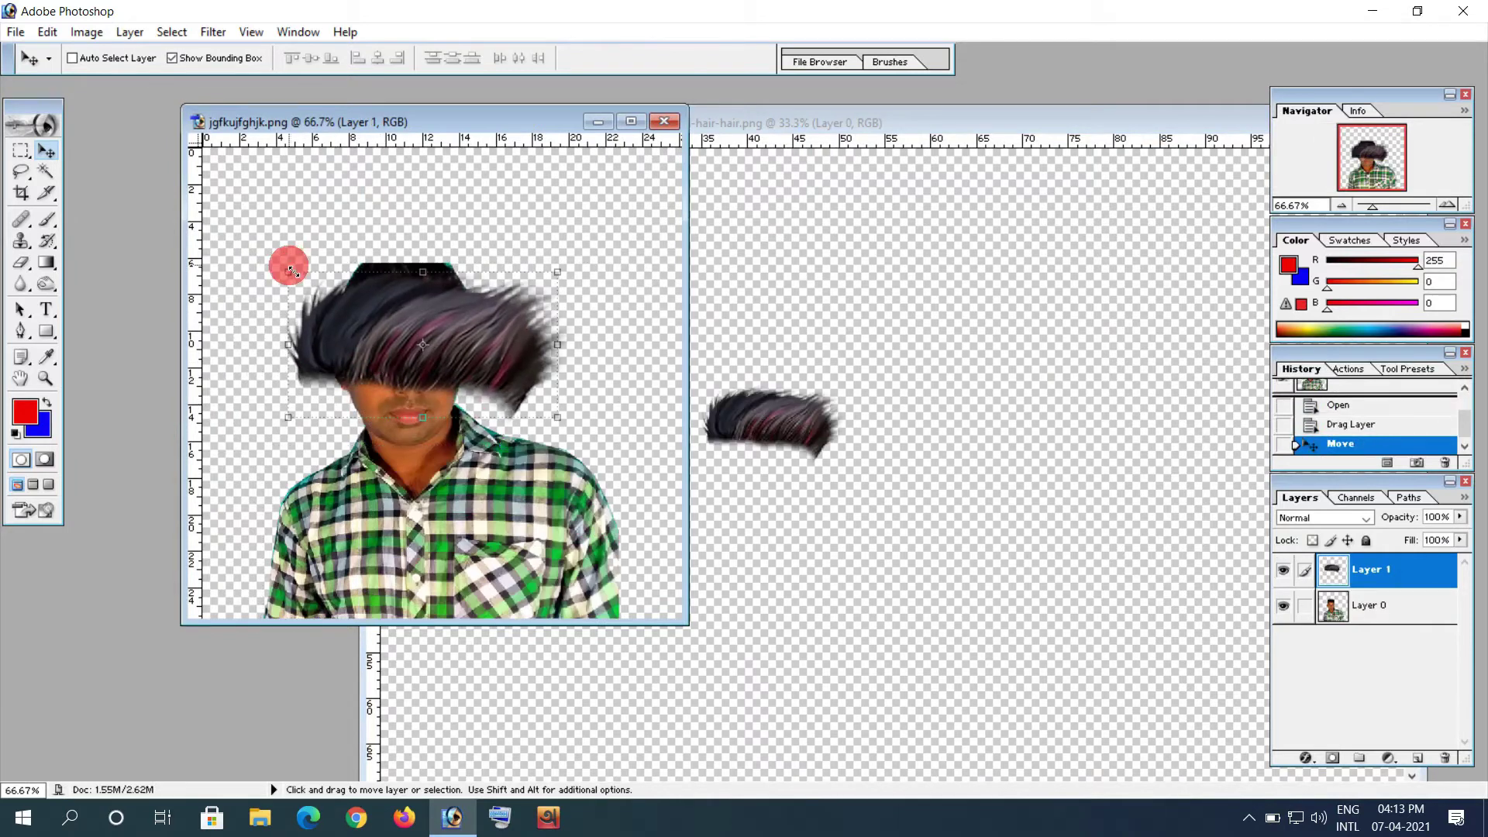
pyautogui.moveTo(290, 271); pyautogui.dragTo(438, 337)
pyautogui.moveTo(526, 398); pyautogui.dragTo(431, 304)
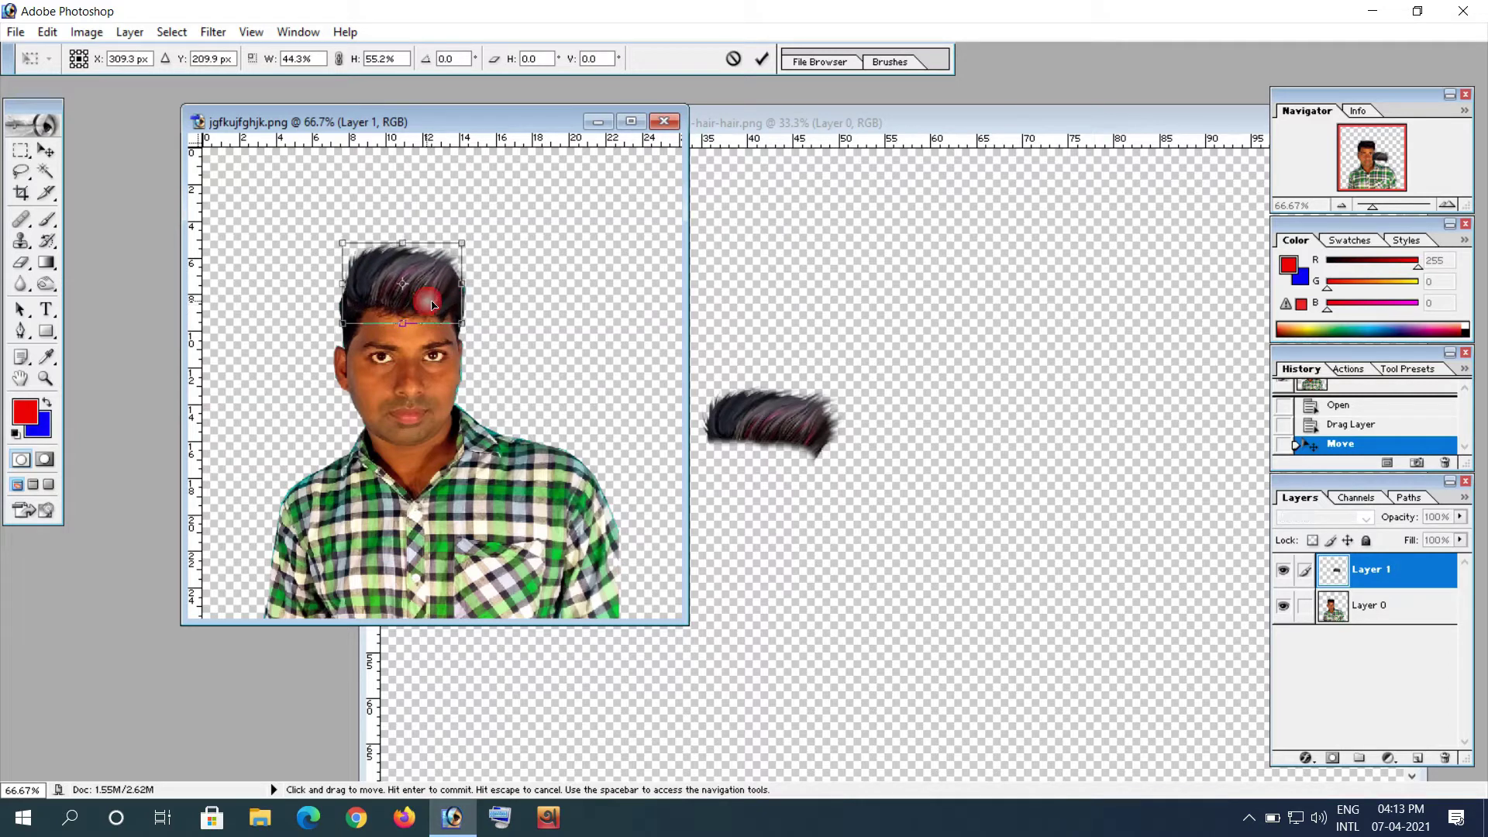
pyautogui.moveTo(457, 329); pyautogui.dragTo(461, 322)
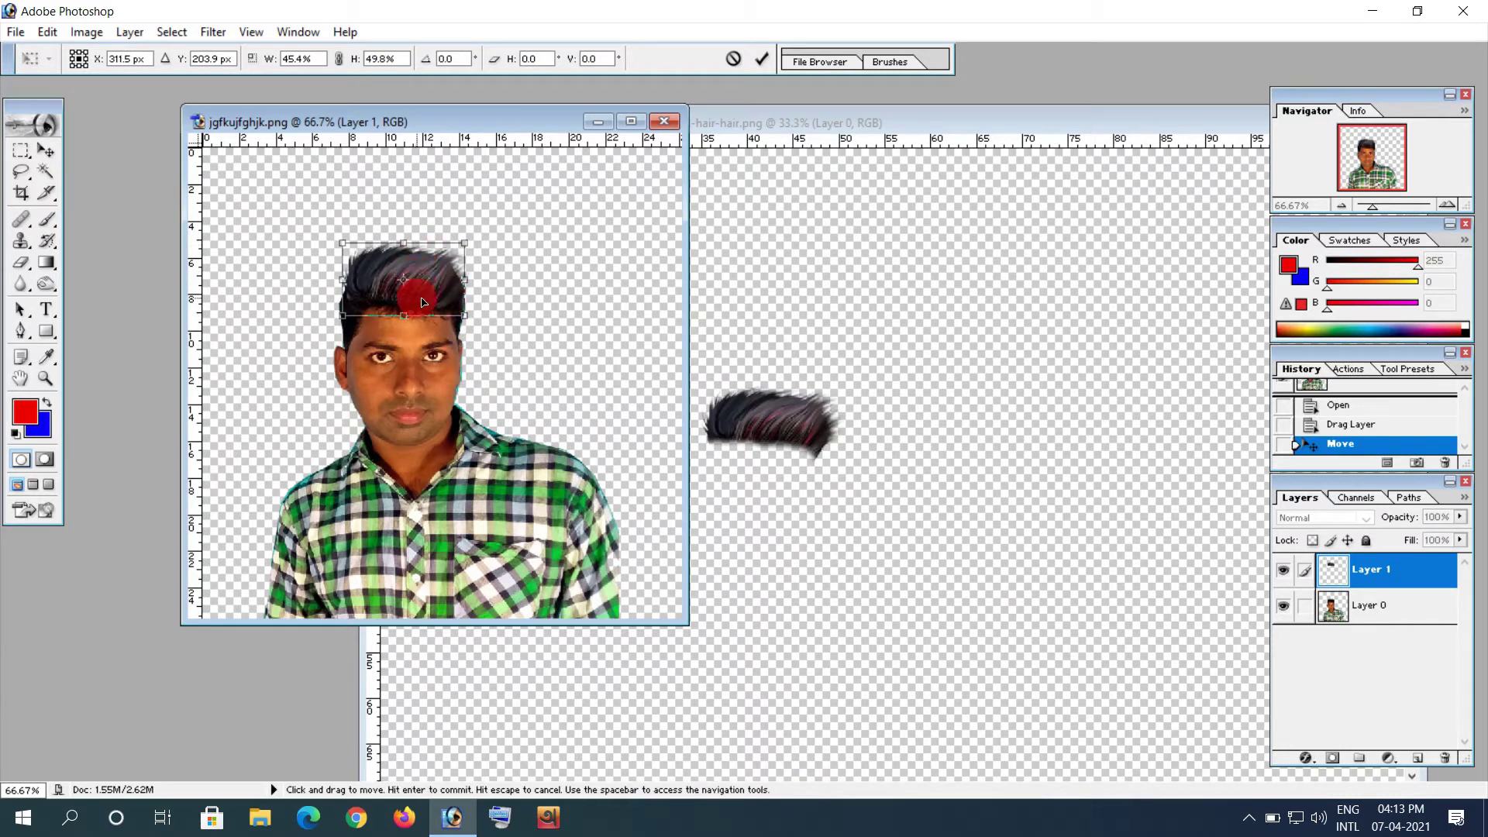
pyautogui.doubleClick(407, 344)
pyautogui.press('Down')
pyautogui.press('Down')
pyautogui.press('Down')
pyautogui.press('Down')
pyautogui.press('Down')
pyautogui.press('Down')
pyautogui.press('Down')
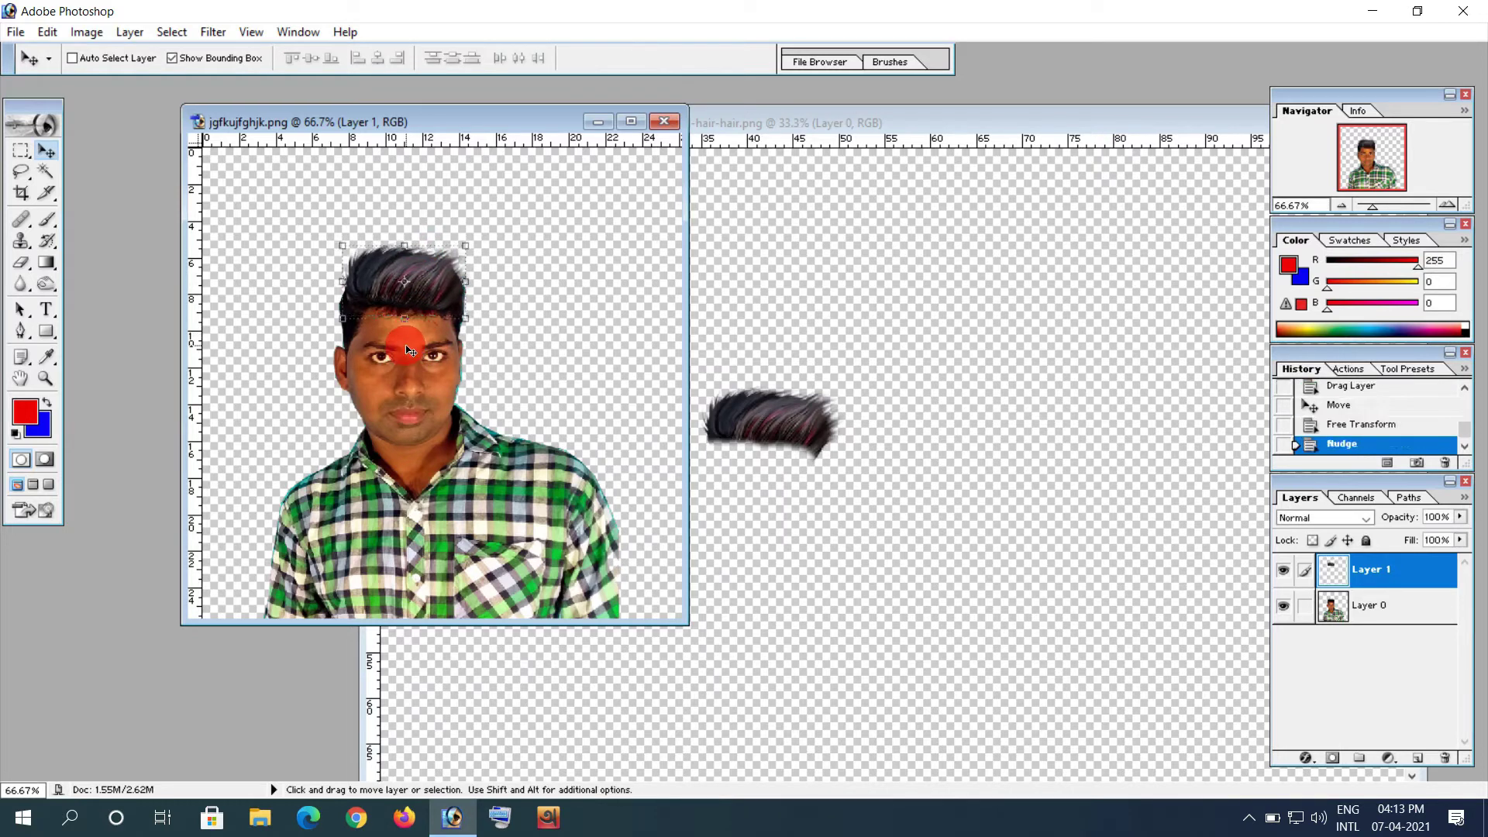
pyautogui.click(406, 245)
pyautogui.moveTo(410, 245); pyautogui.dragTo(413, 245)
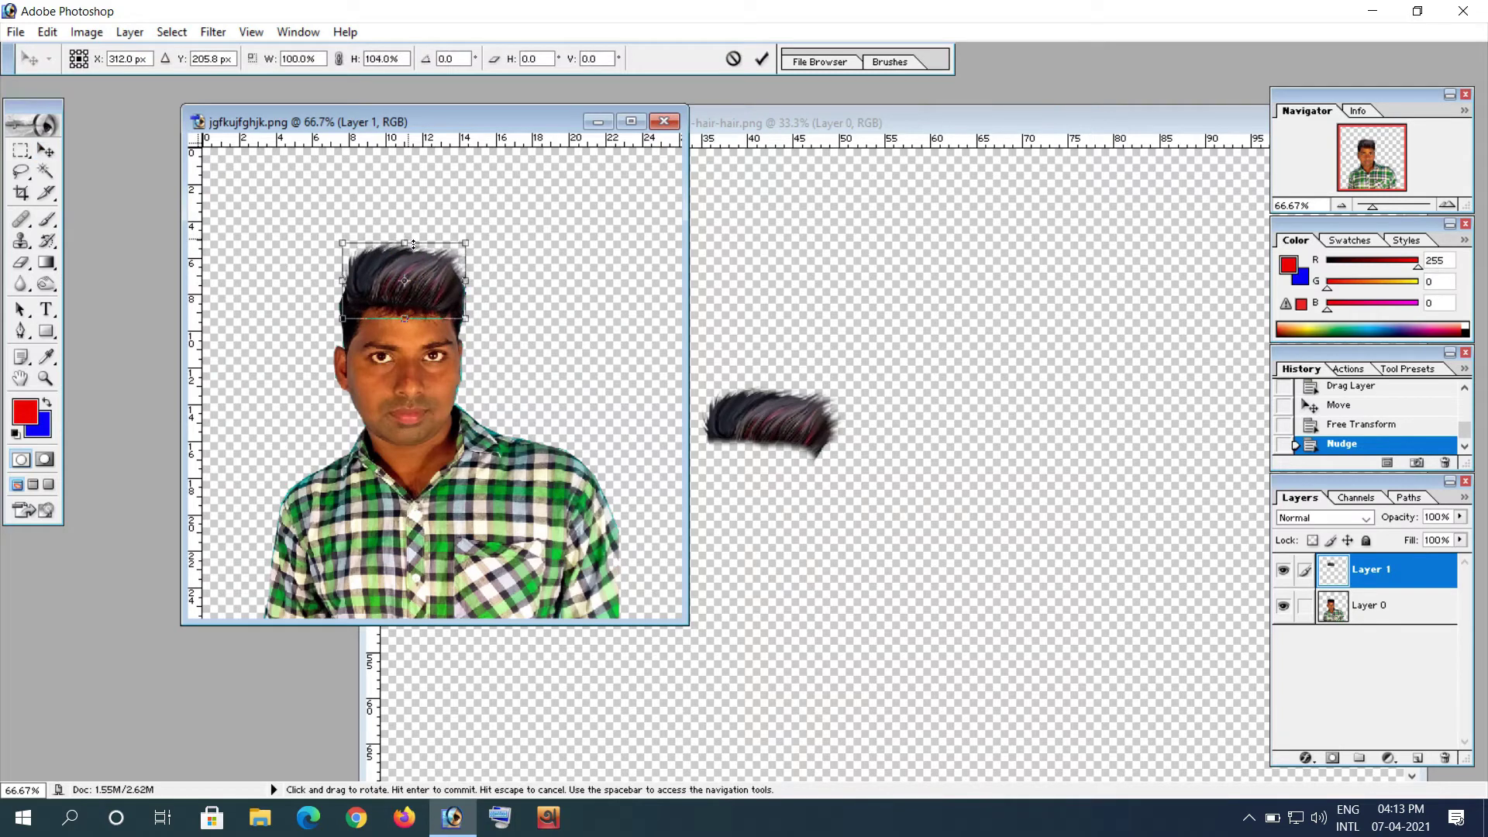
pyautogui.press('Return')
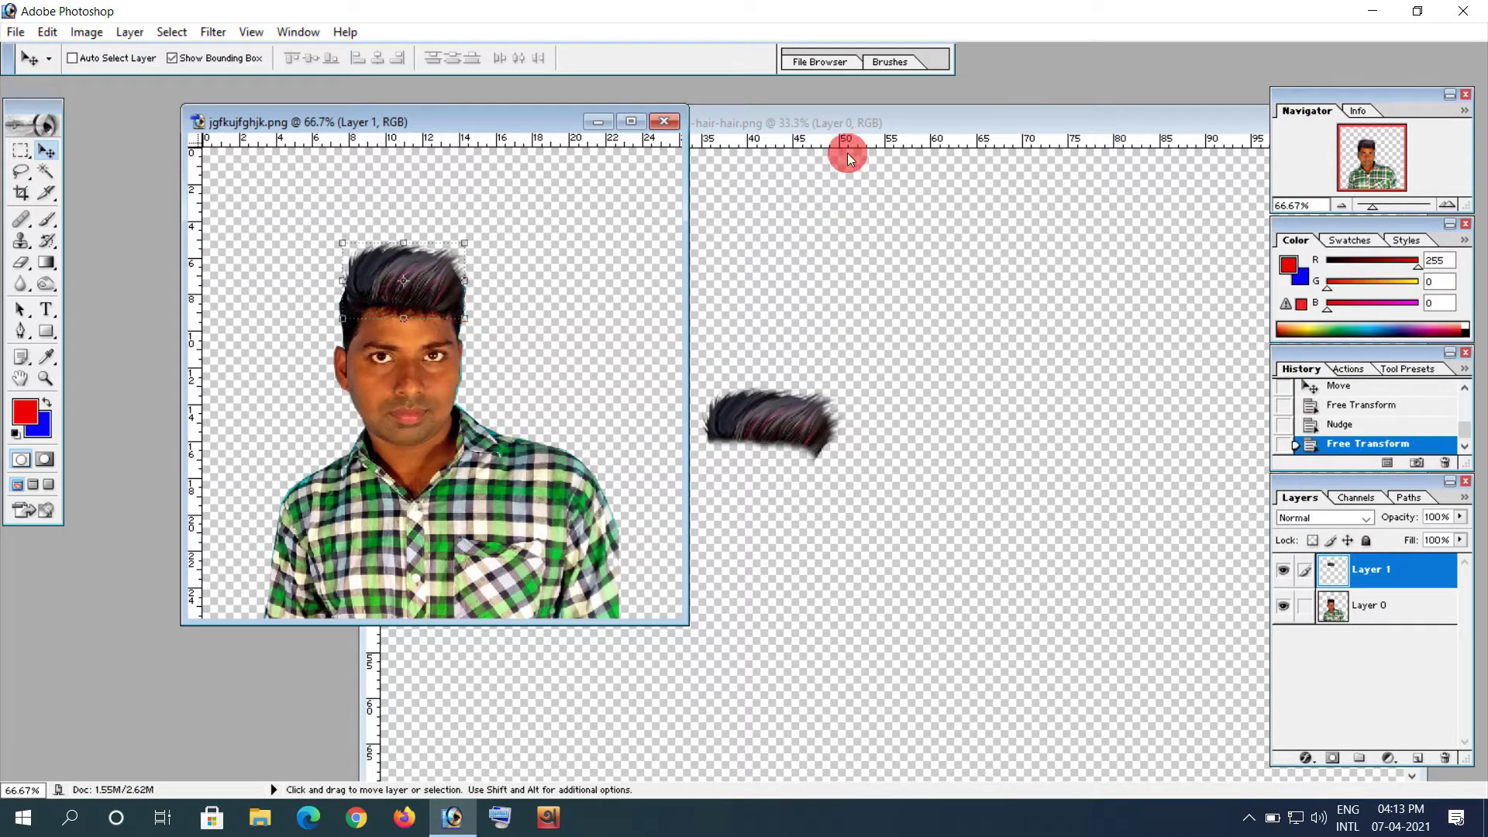
# Step: Close the hair source document
pyautogui.click(830, 129)
pyautogui.moveTo(830, 129); pyautogui.dragTo(485, 131)
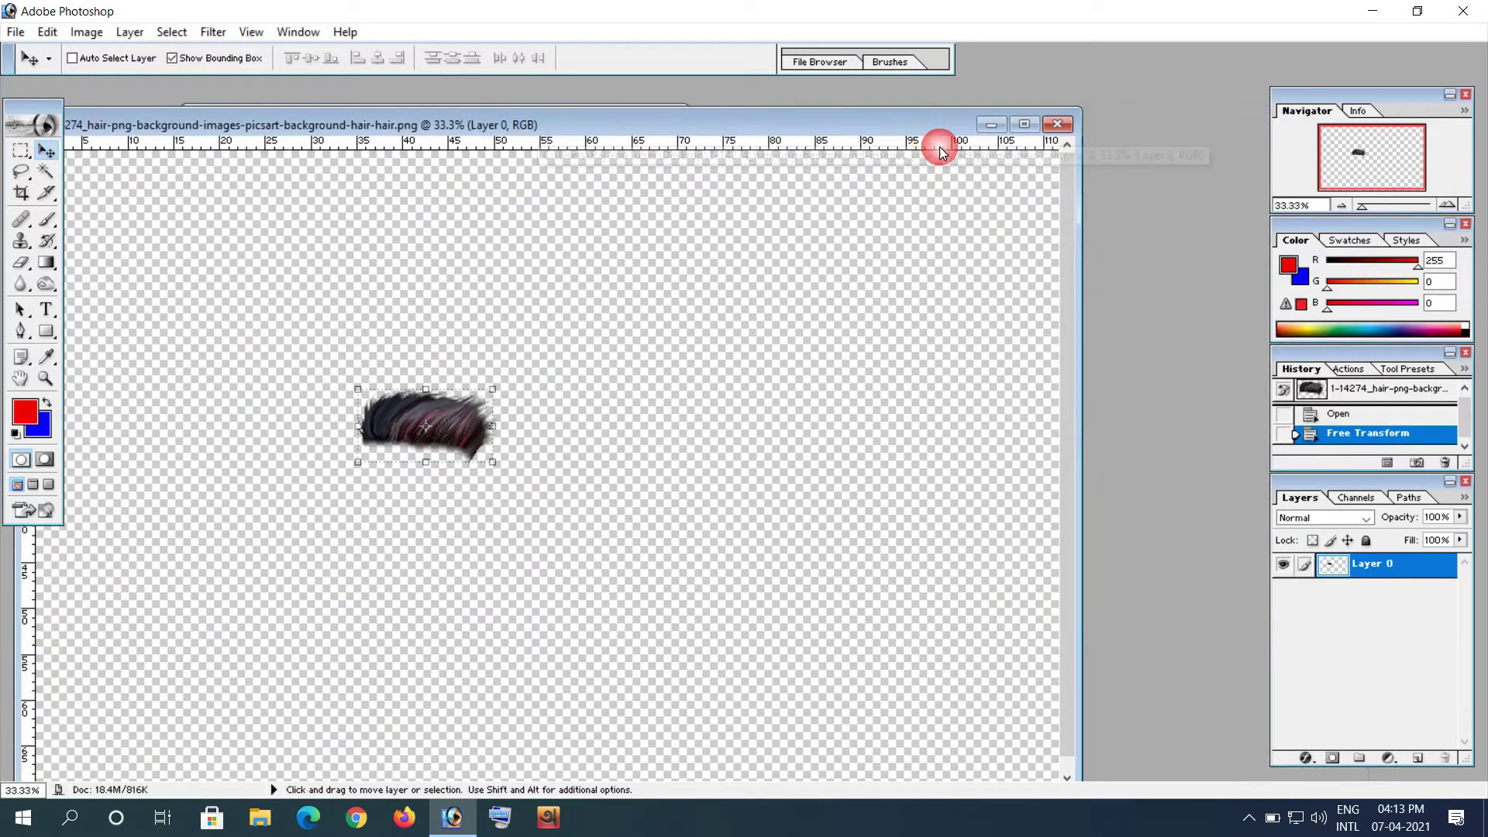
pyautogui.click(1057, 124)
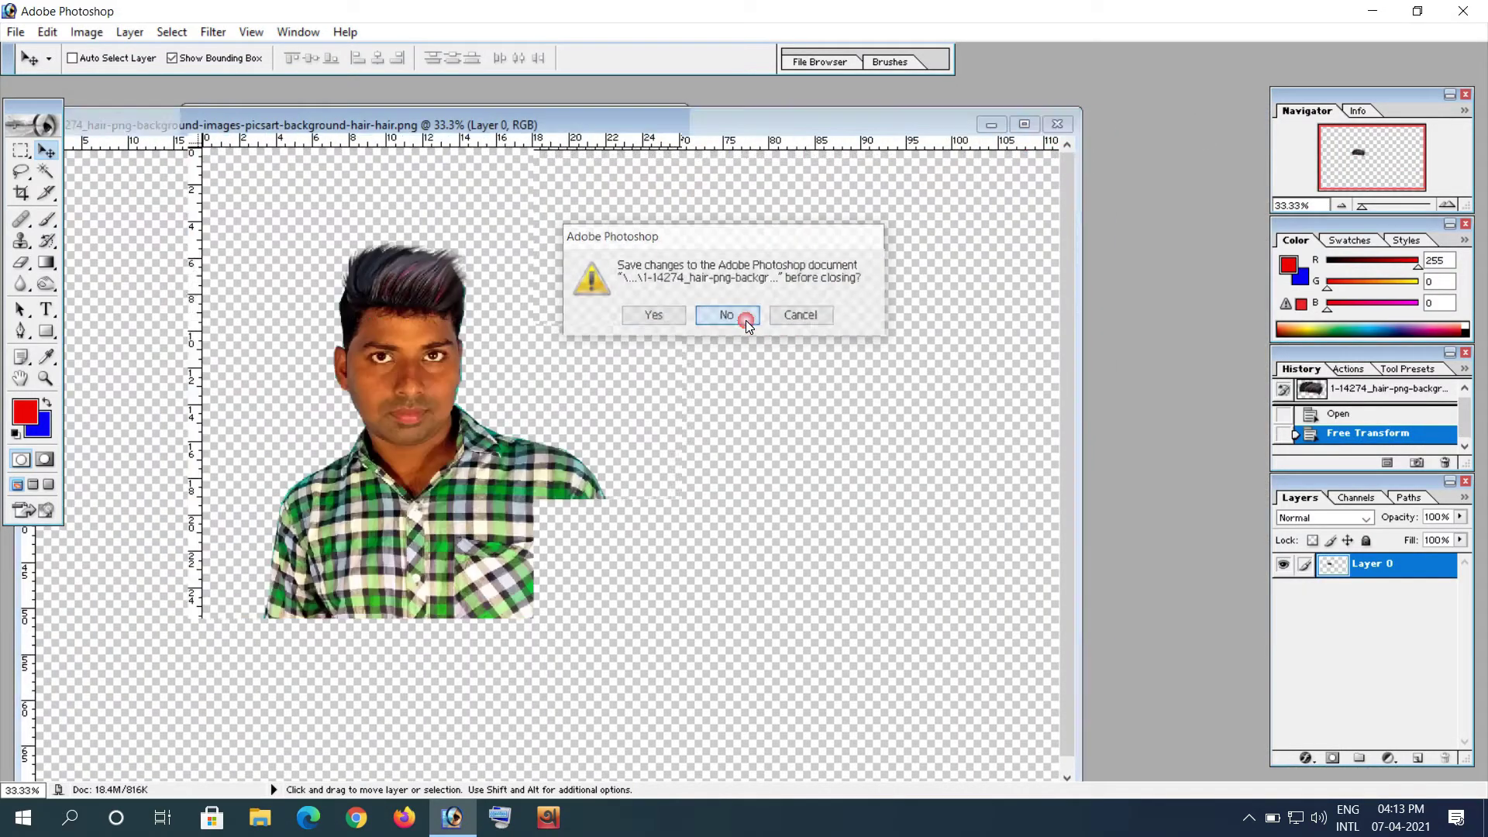
# Step: Discard the hair file, open 637.png, and drag the sunglasses over the man's eyes
pyautogui.click(746, 320)
pyautogui.doubleClick(847, 402)
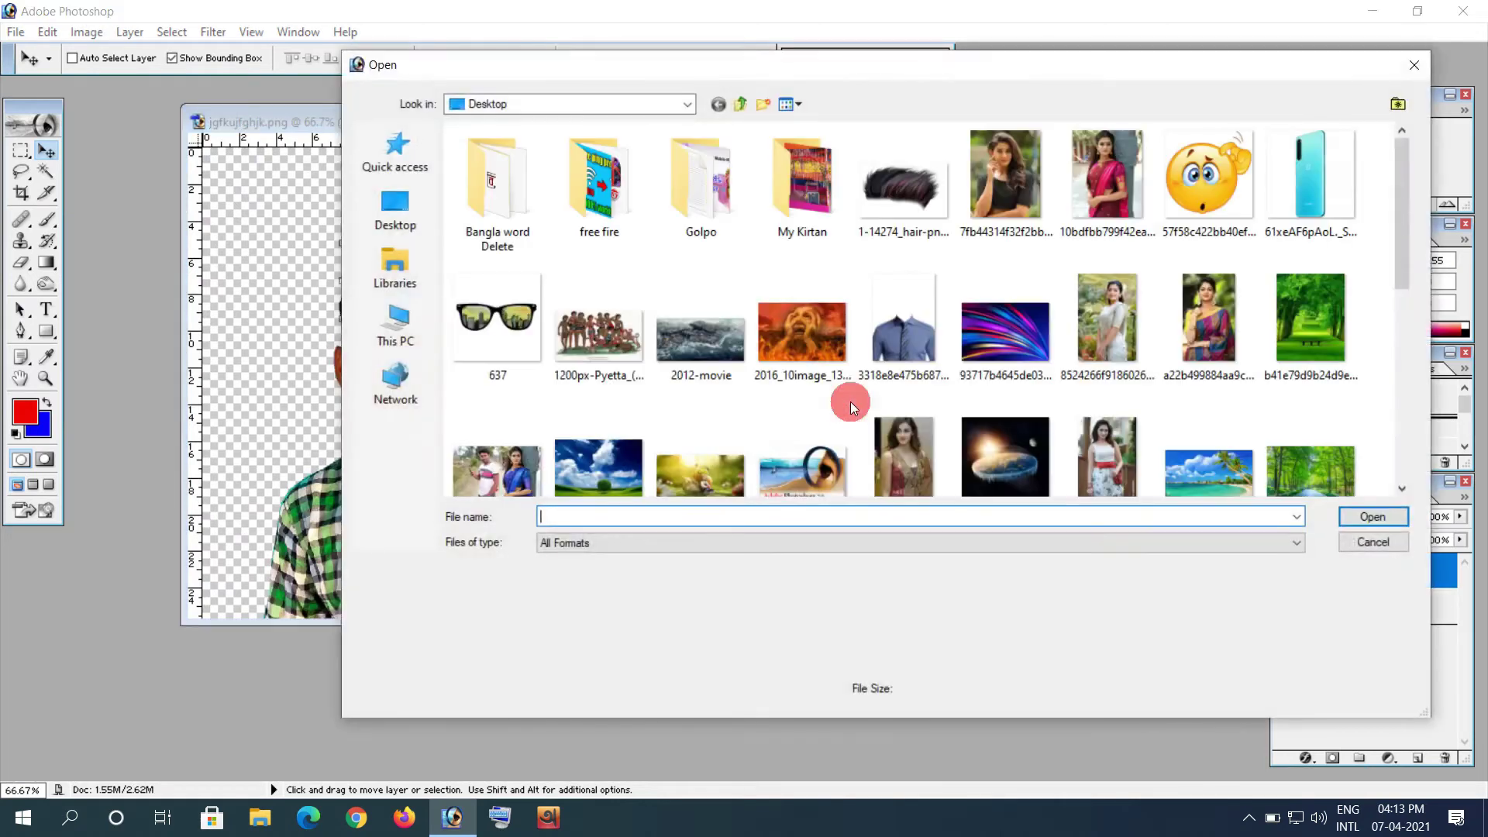
pyautogui.doubleClick(532, 340)
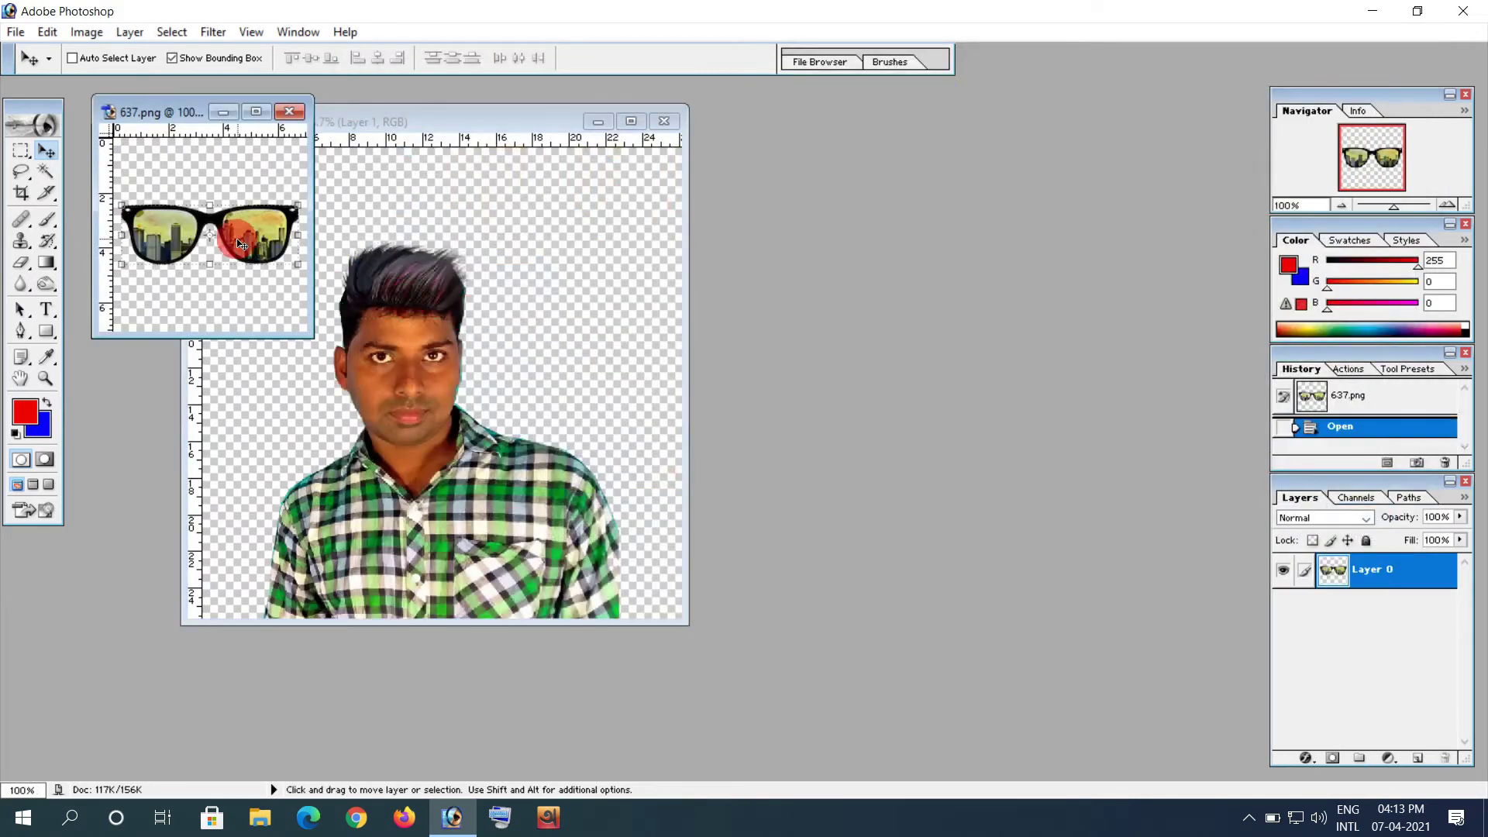
pyautogui.moveTo(235, 240); pyautogui.dragTo(424, 366)
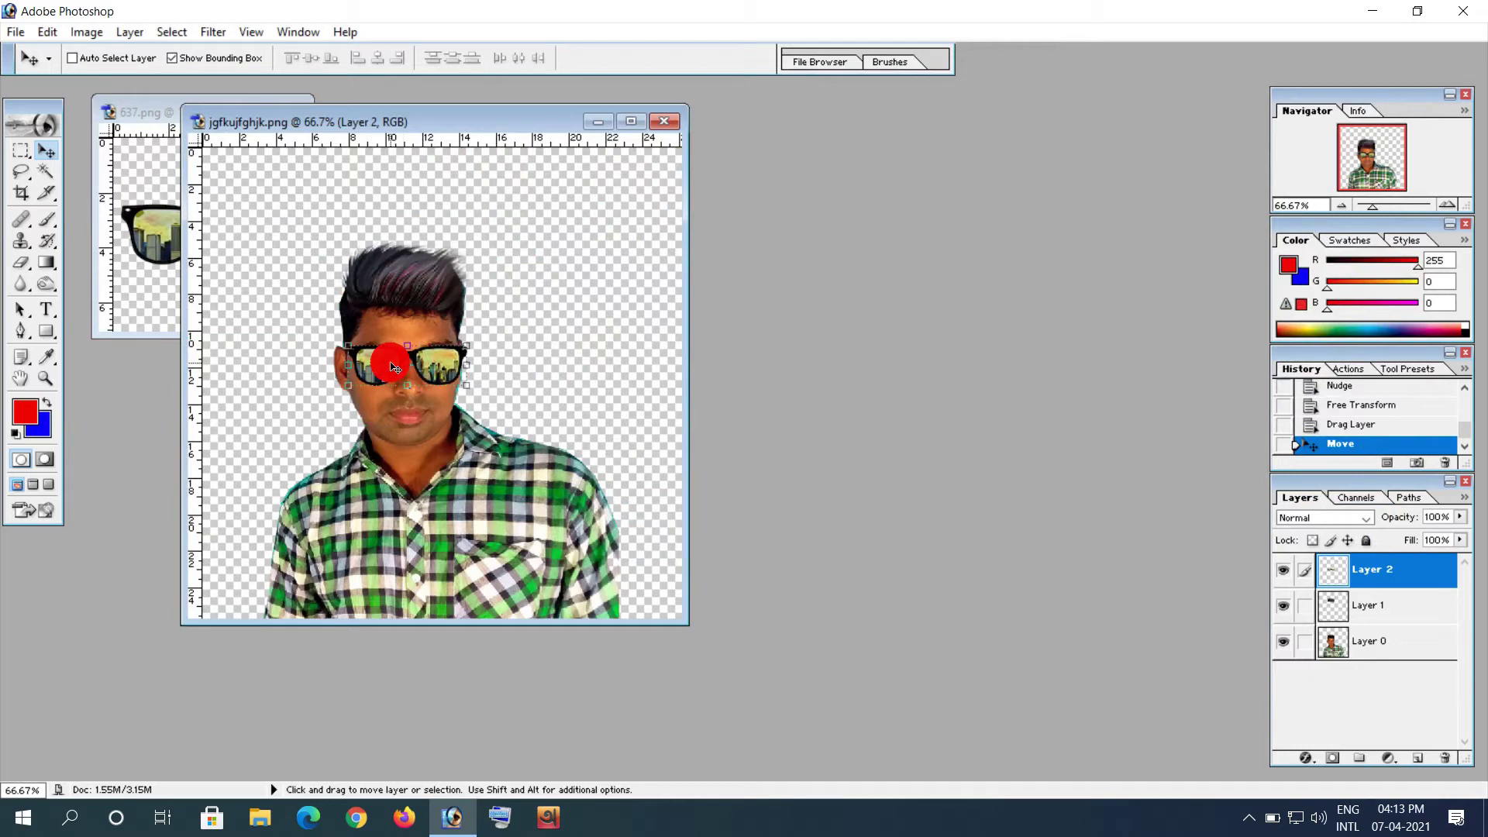
# Step: Close the 637.png sunglasses document
pyautogui.click(116, 142)
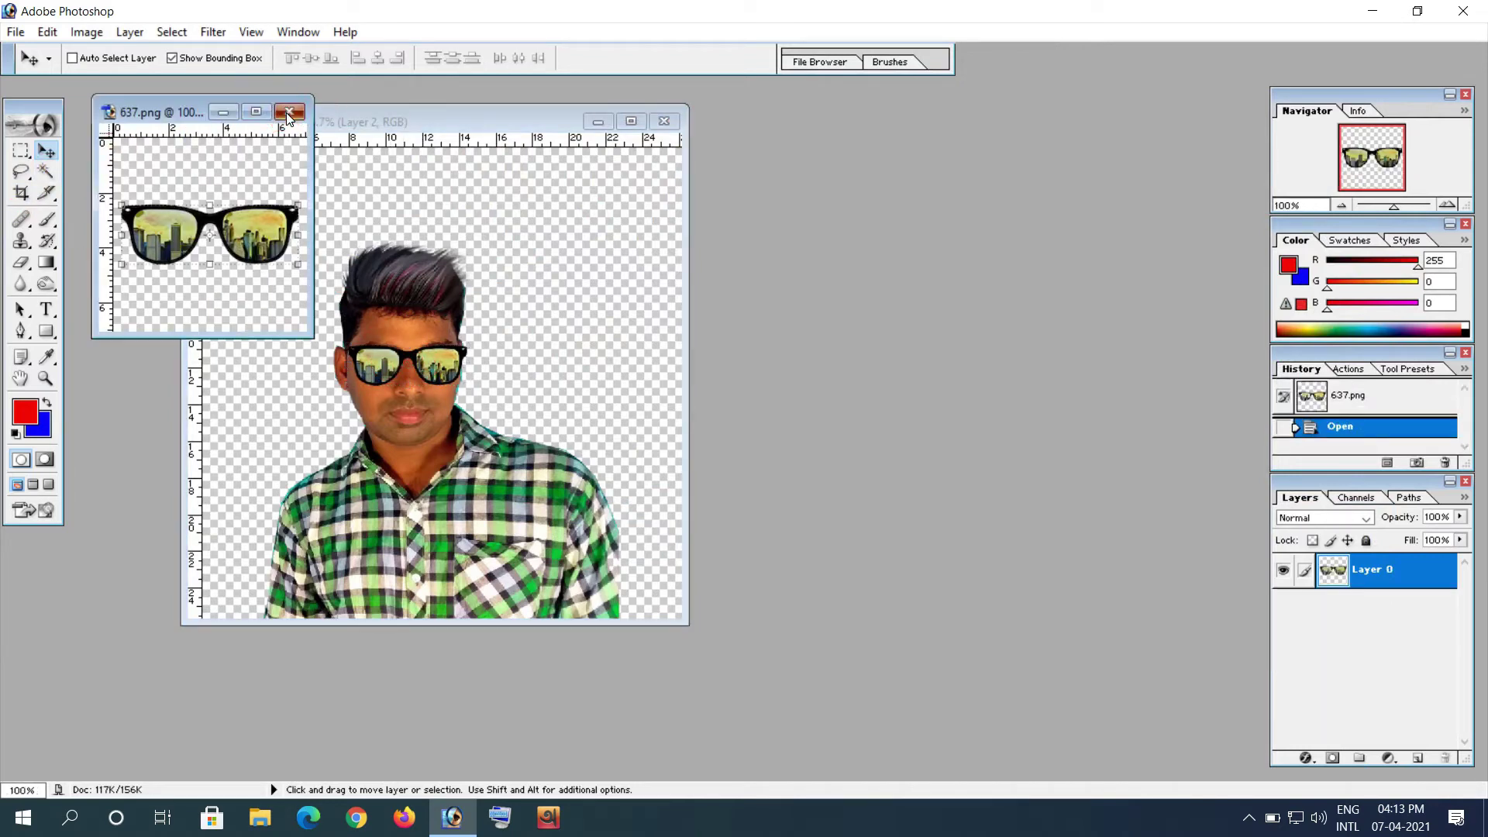
pyautogui.click(287, 113)
pyautogui.click(413, 378)
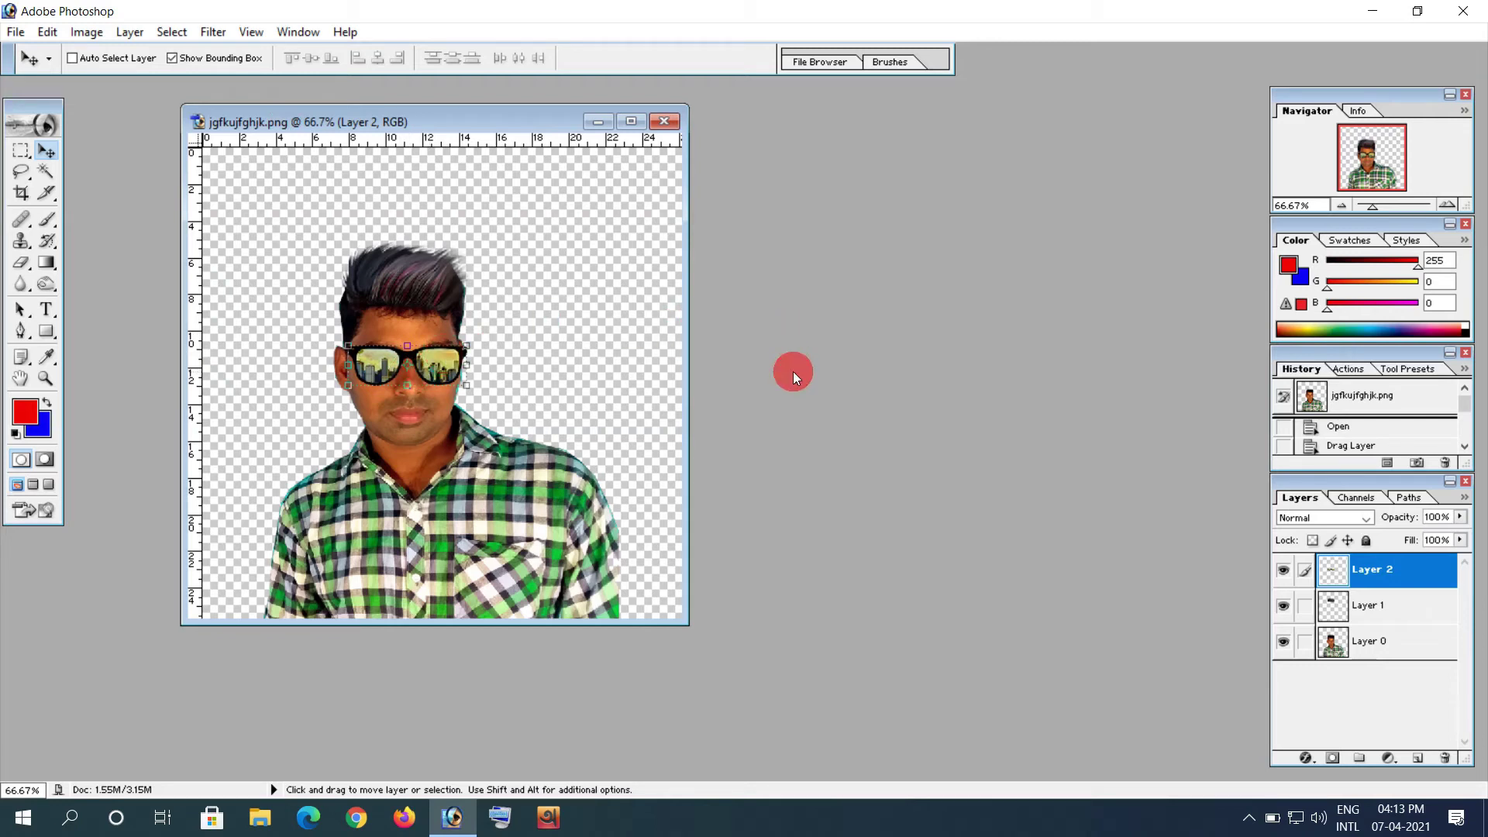
pyautogui.click(1400, 616)
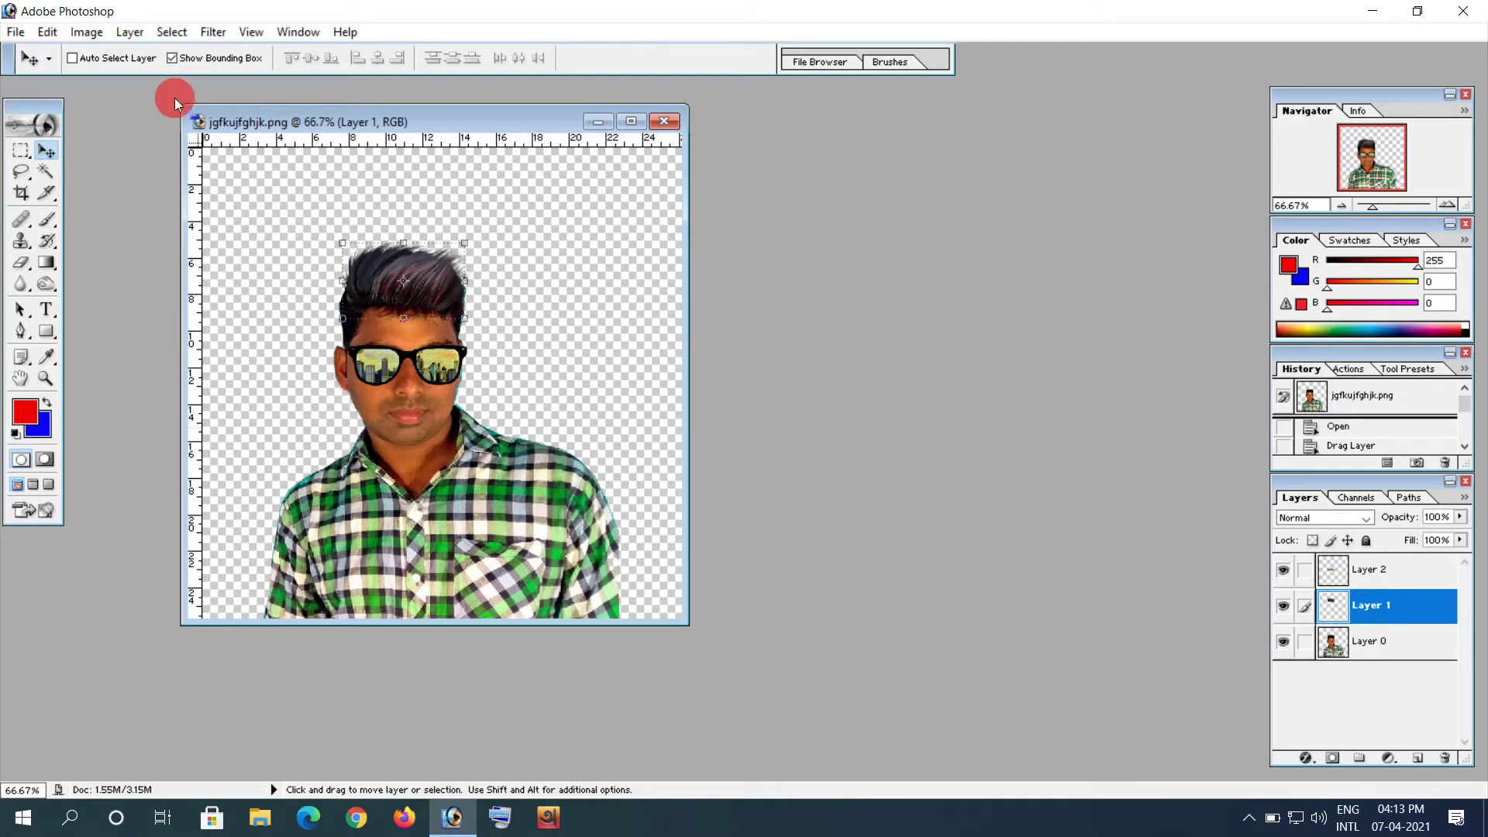
pyautogui.click(73, 35)
pyautogui.click(411, 82)
pyautogui.click(1347, 655)
pyautogui.click(1383, 643)
pyautogui.click(1395, 605)
pyautogui.click(1372, 572)
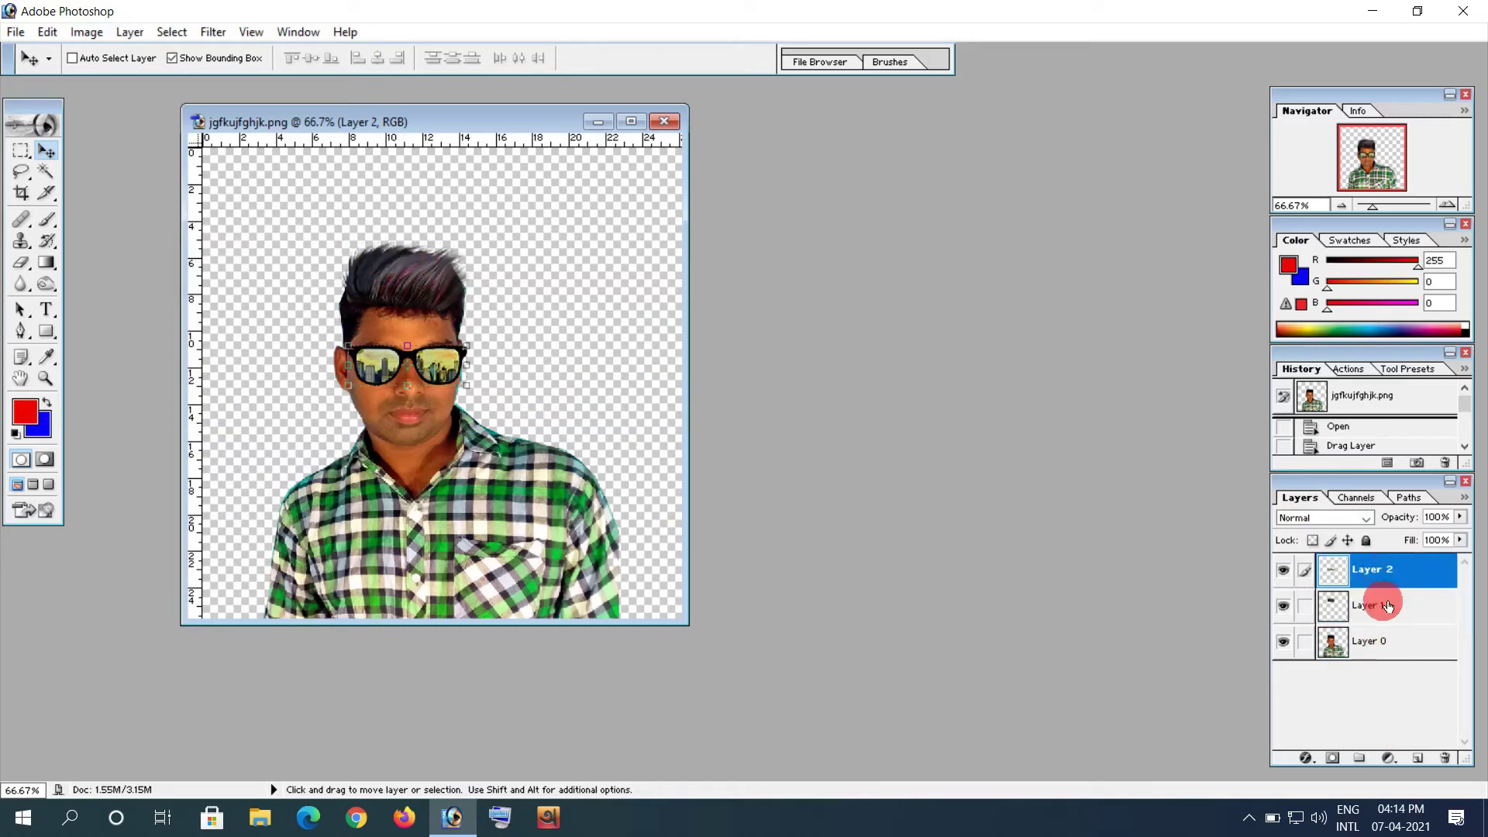
pyautogui.click(1387, 603)
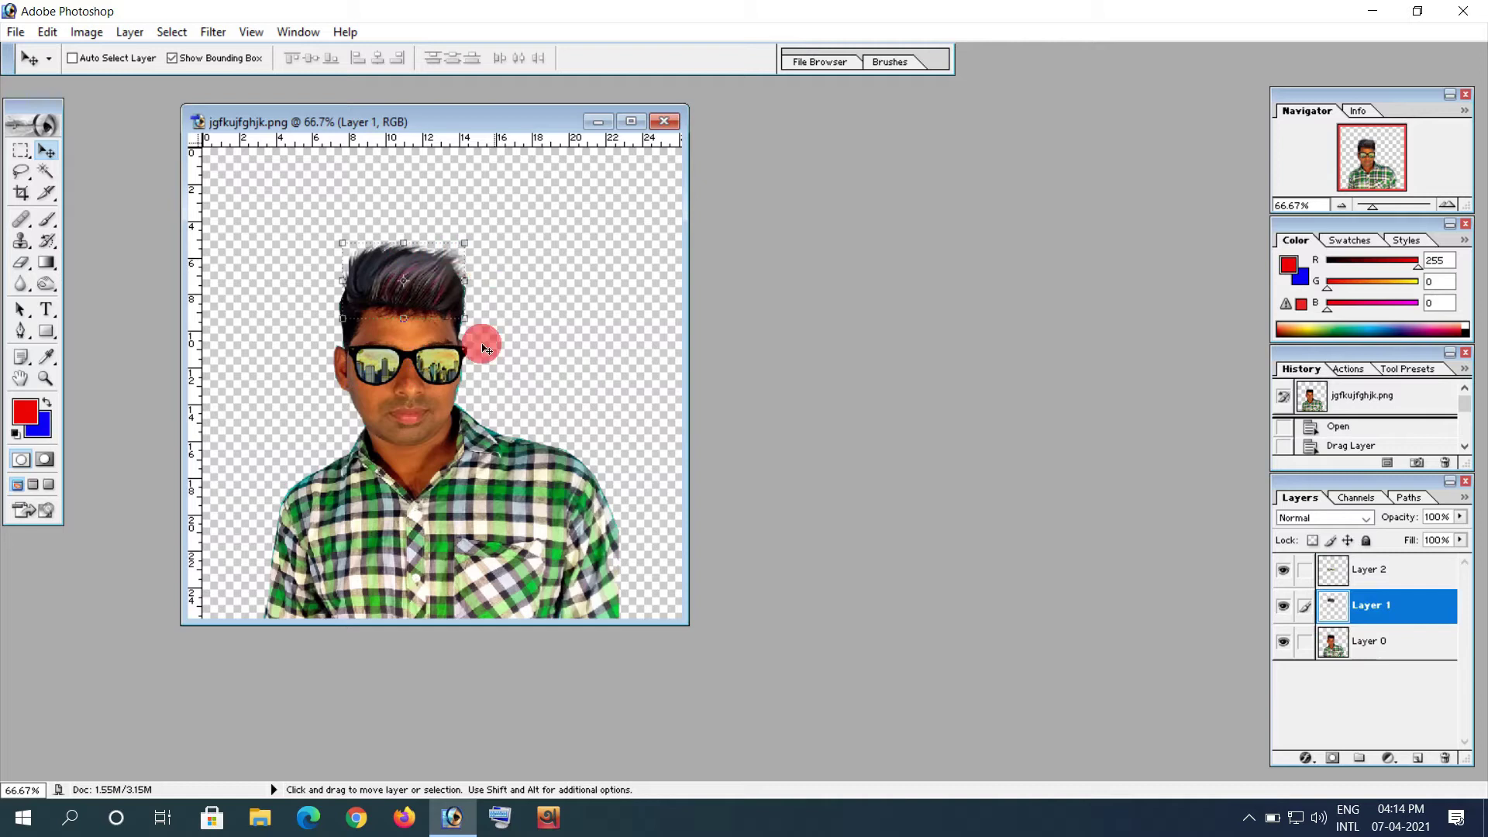
pyautogui.click(91, 36)
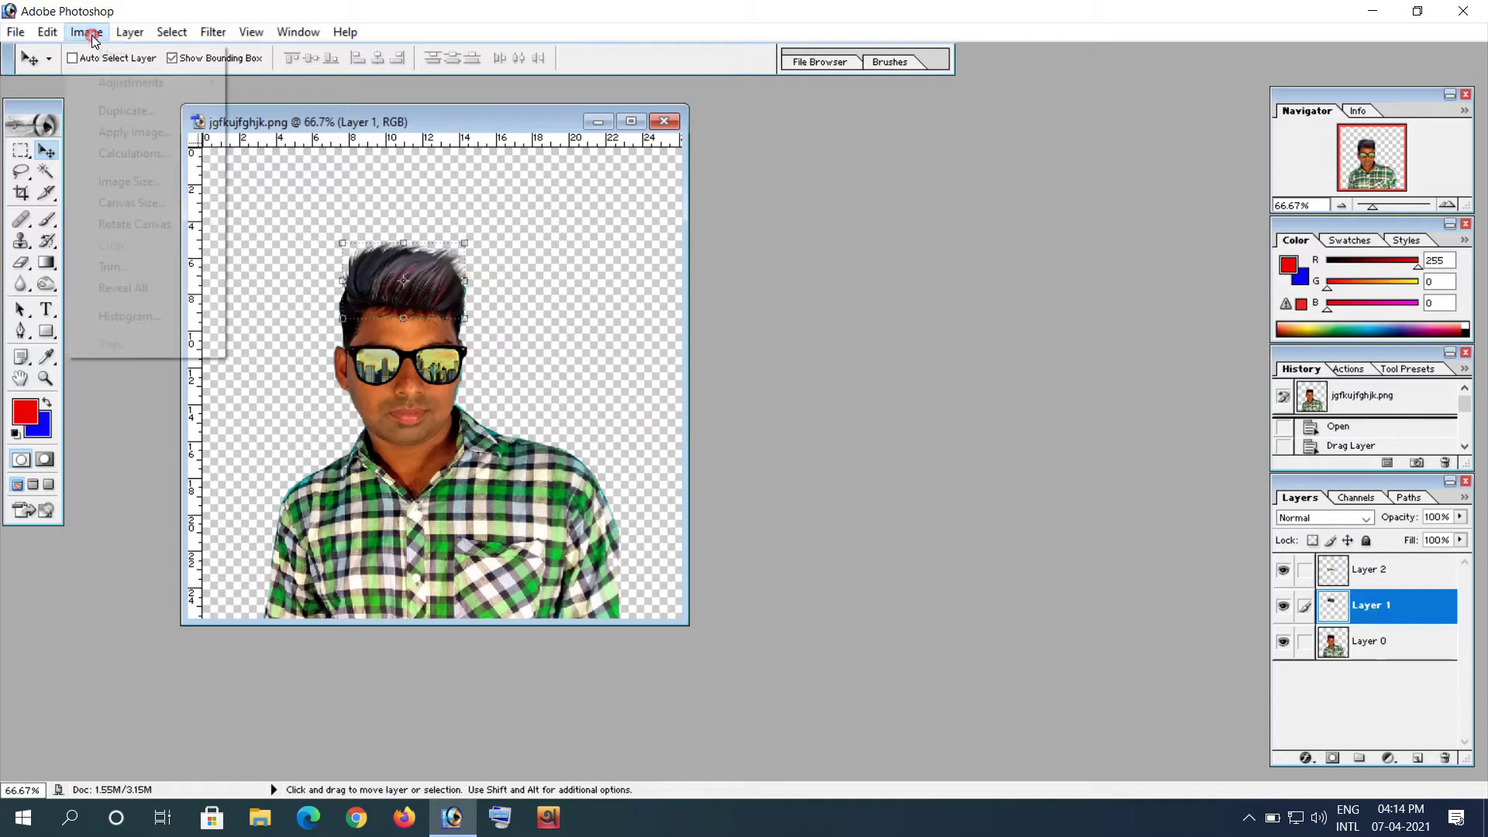
pyautogui.moveTo(120, 85)
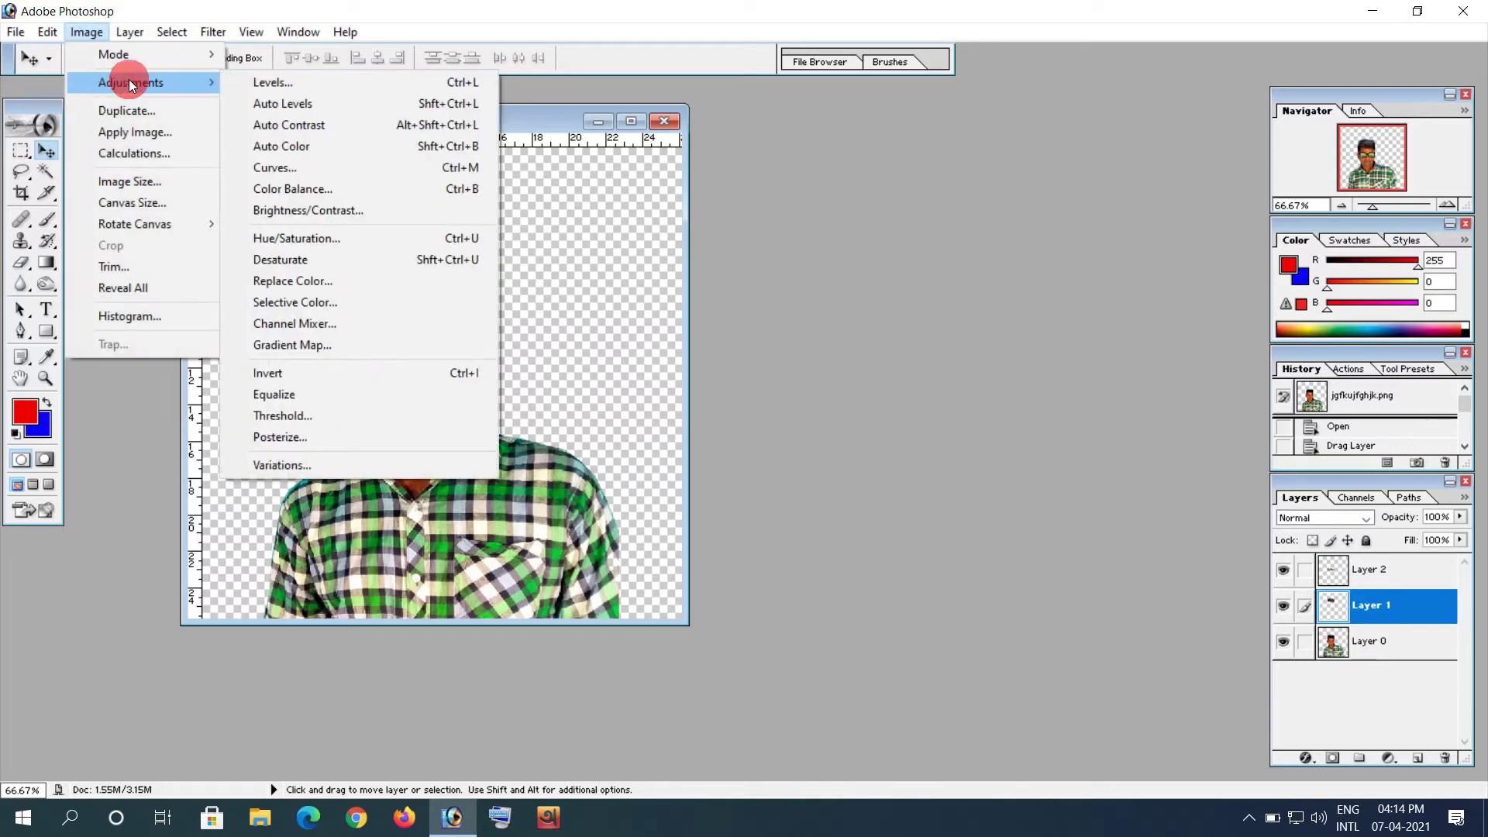
pyautogui.click(328, 246)
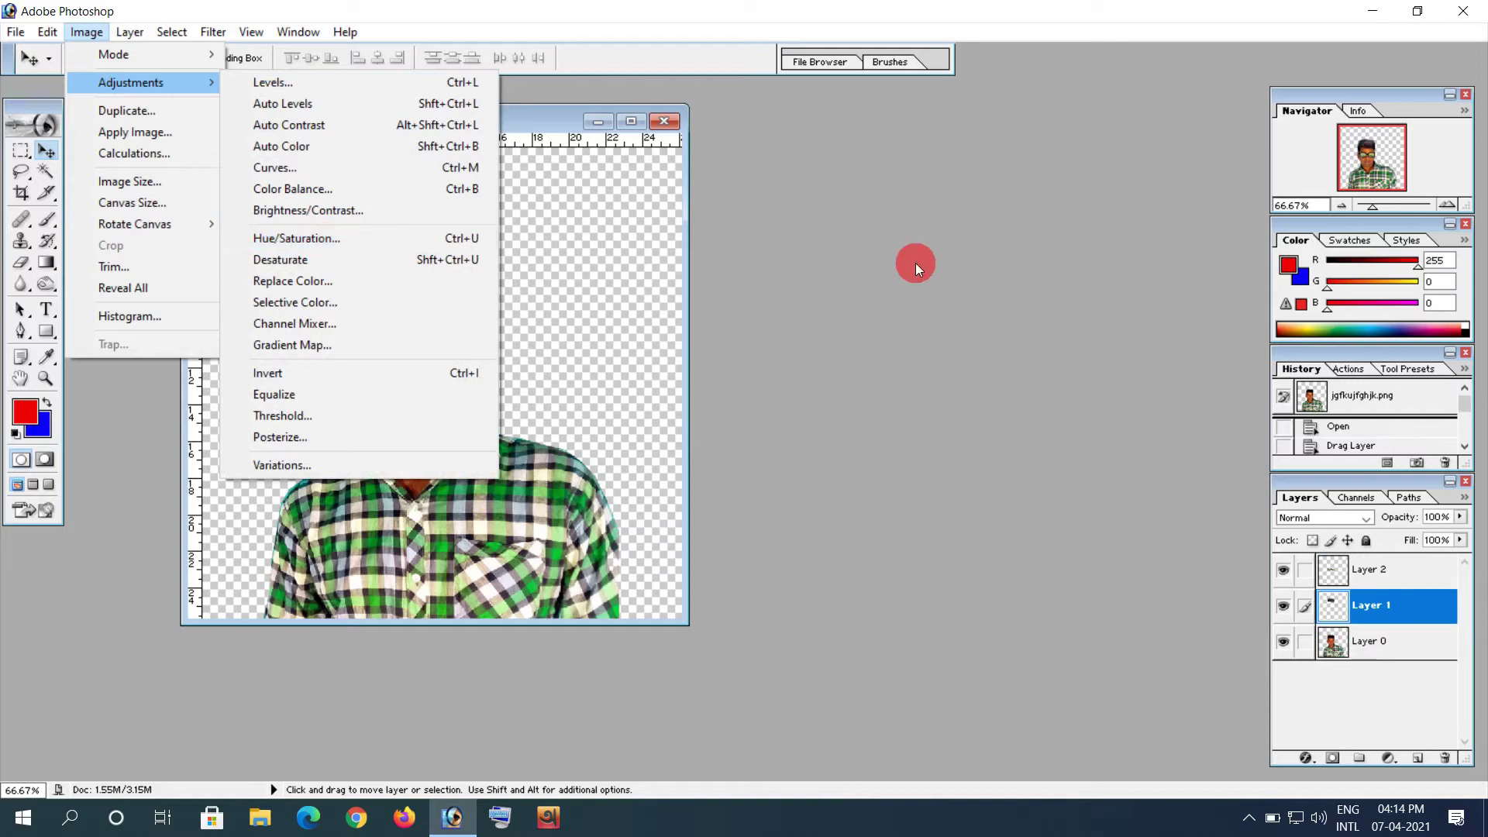
pyautogui.click(928, 265)
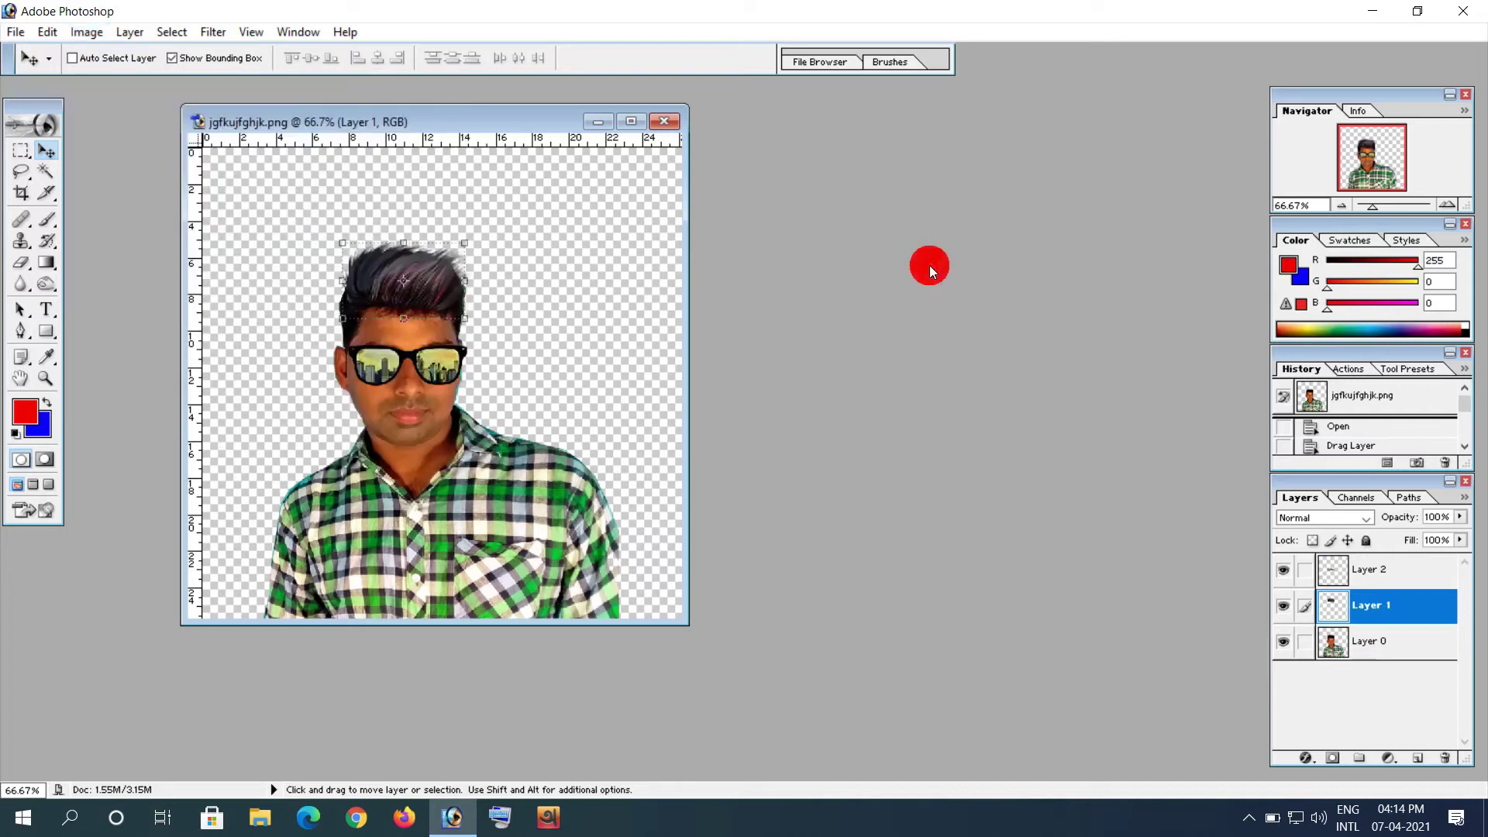
# Step: Raise the hair layer's Hue/Saturation saturation to +100
pyautogui.hotkey('ctrl', 'u')
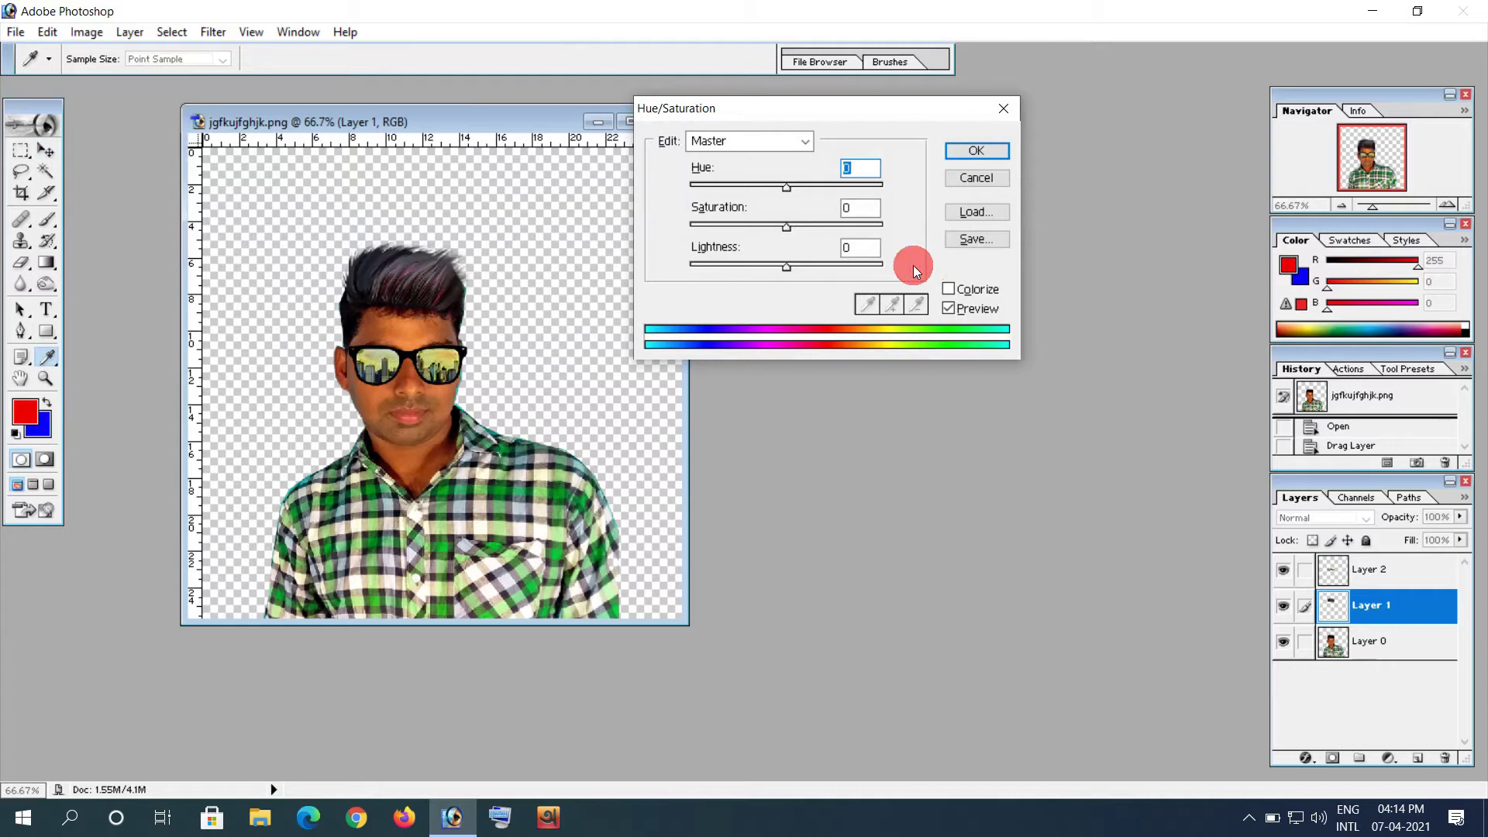
pyautogui.moveTo(776, 109); pyautogui.dragTo(870, 129)
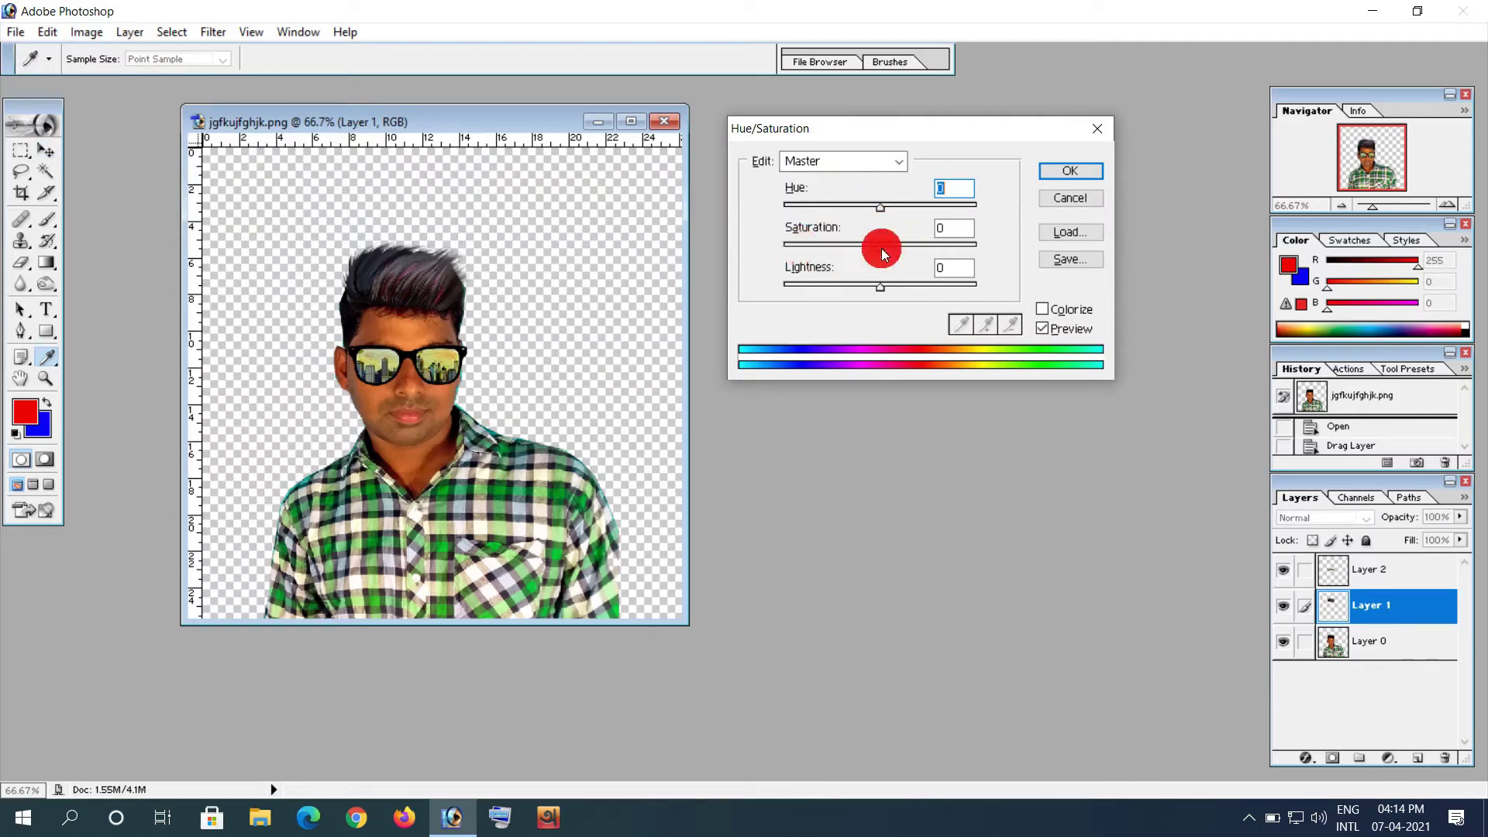
pyautogui.moveTo(881, 248); pyautogui.dragTo(1016, 250)
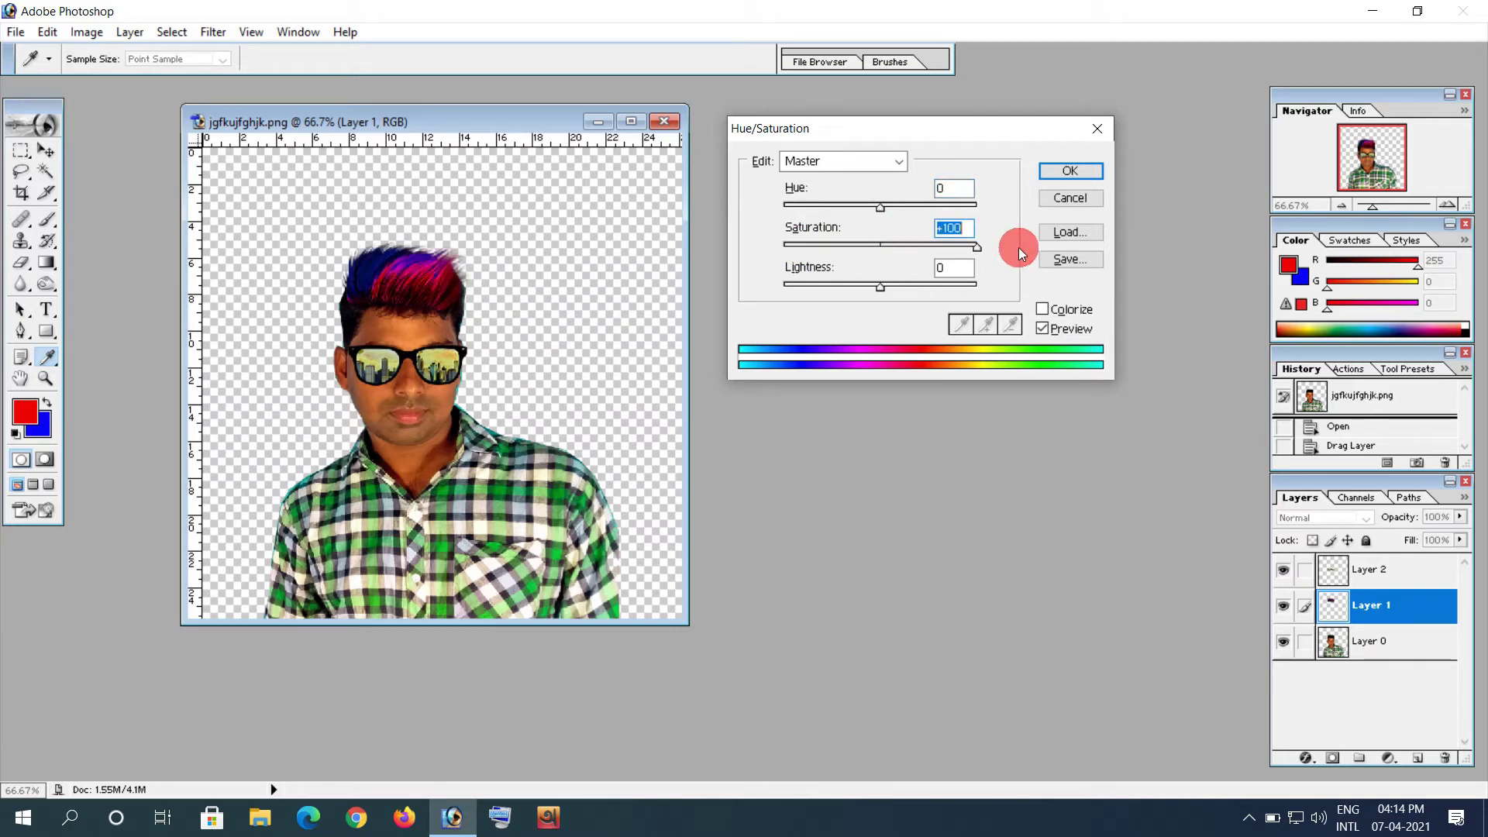
pyautogui.click(1063, 172)
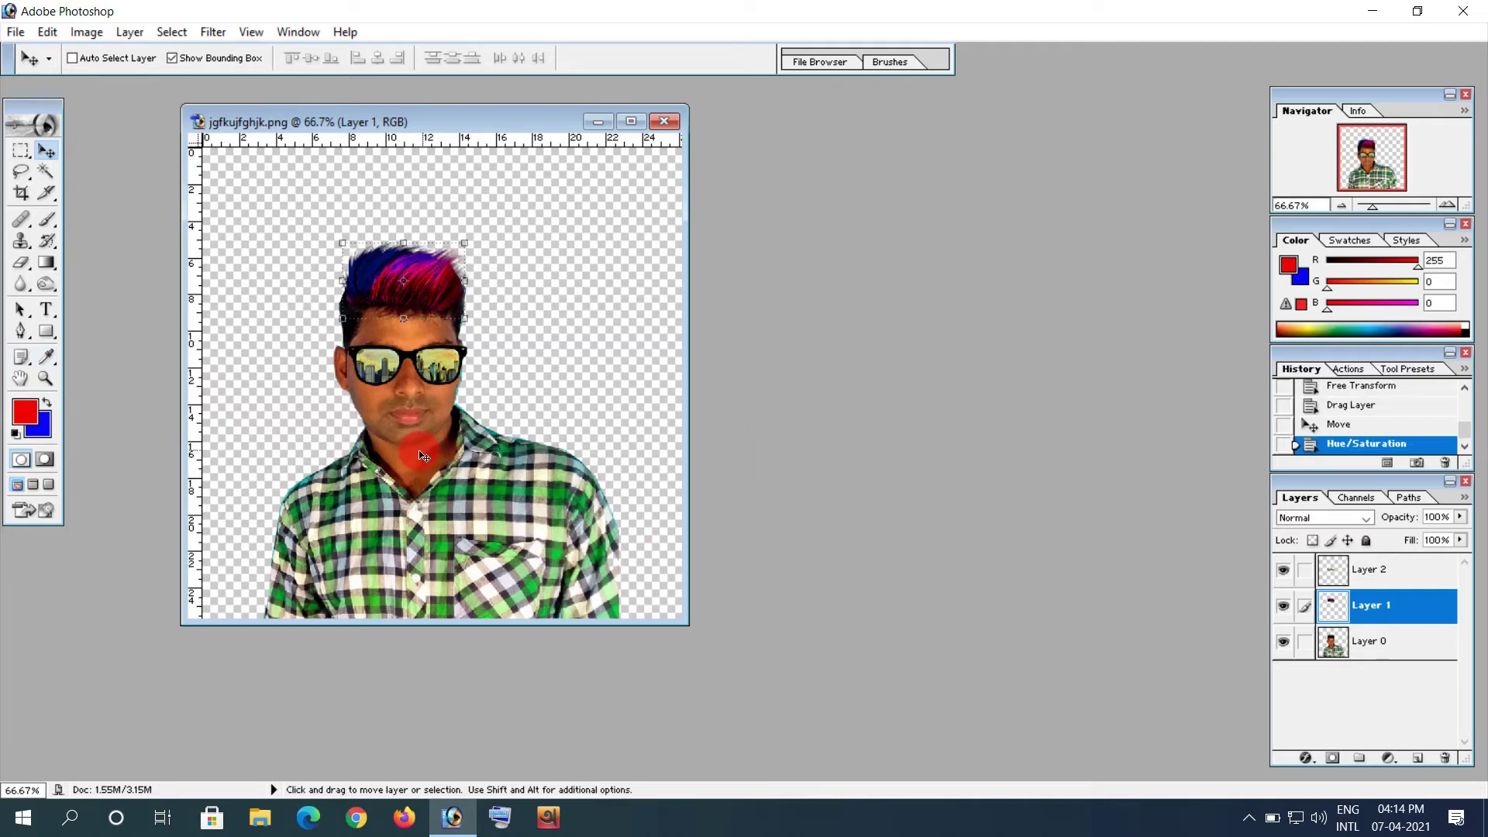
# Step: On Layer 0, start a Pen path at the shirt's bottom-left, tracing the left shoulder and collar
pyautogui.moveTo(449, 124); pyautogui.dragTo(515, 108)
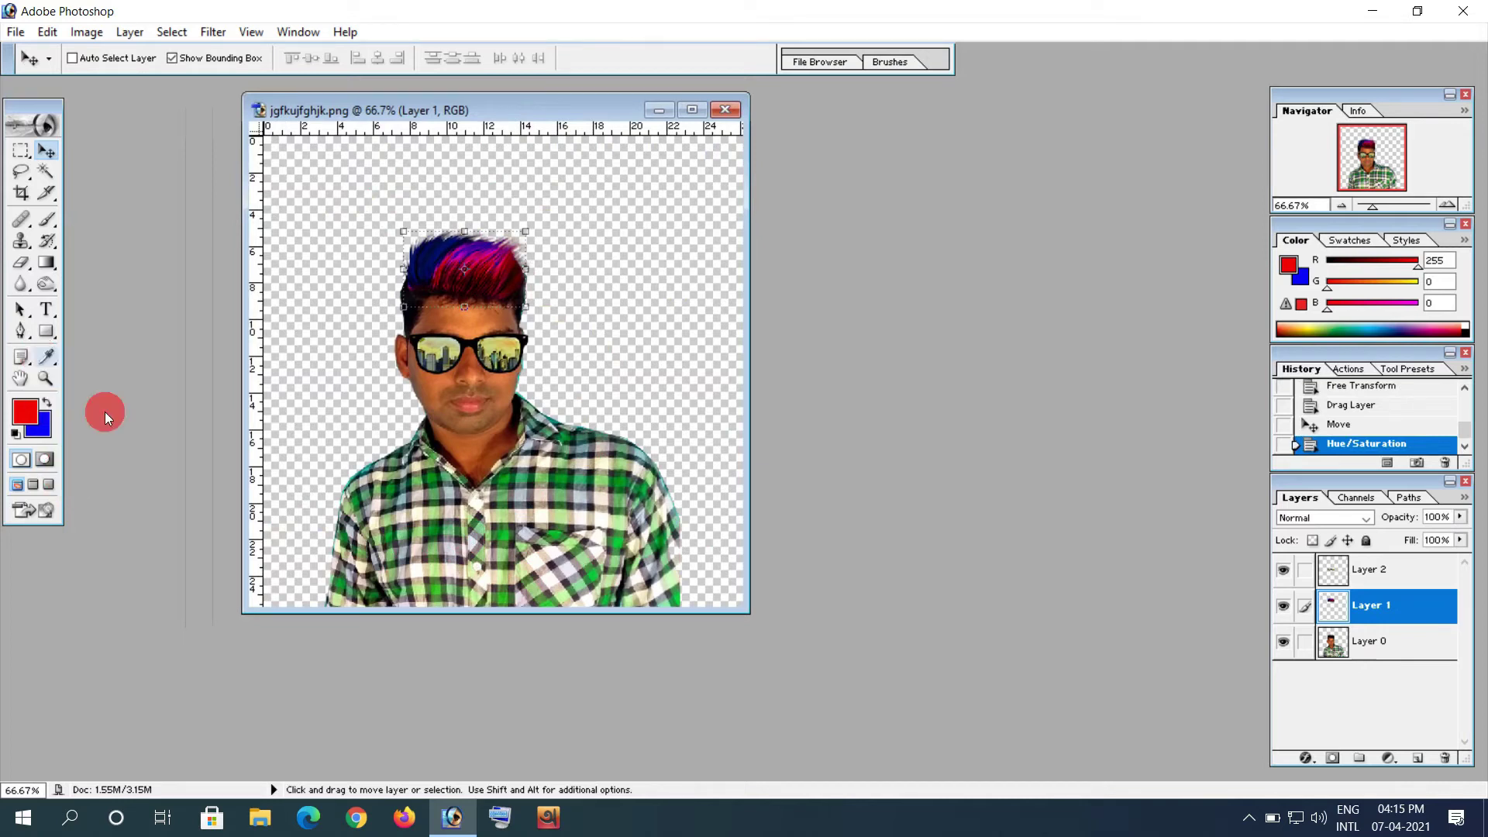
pyautogui.click(1380, 657)
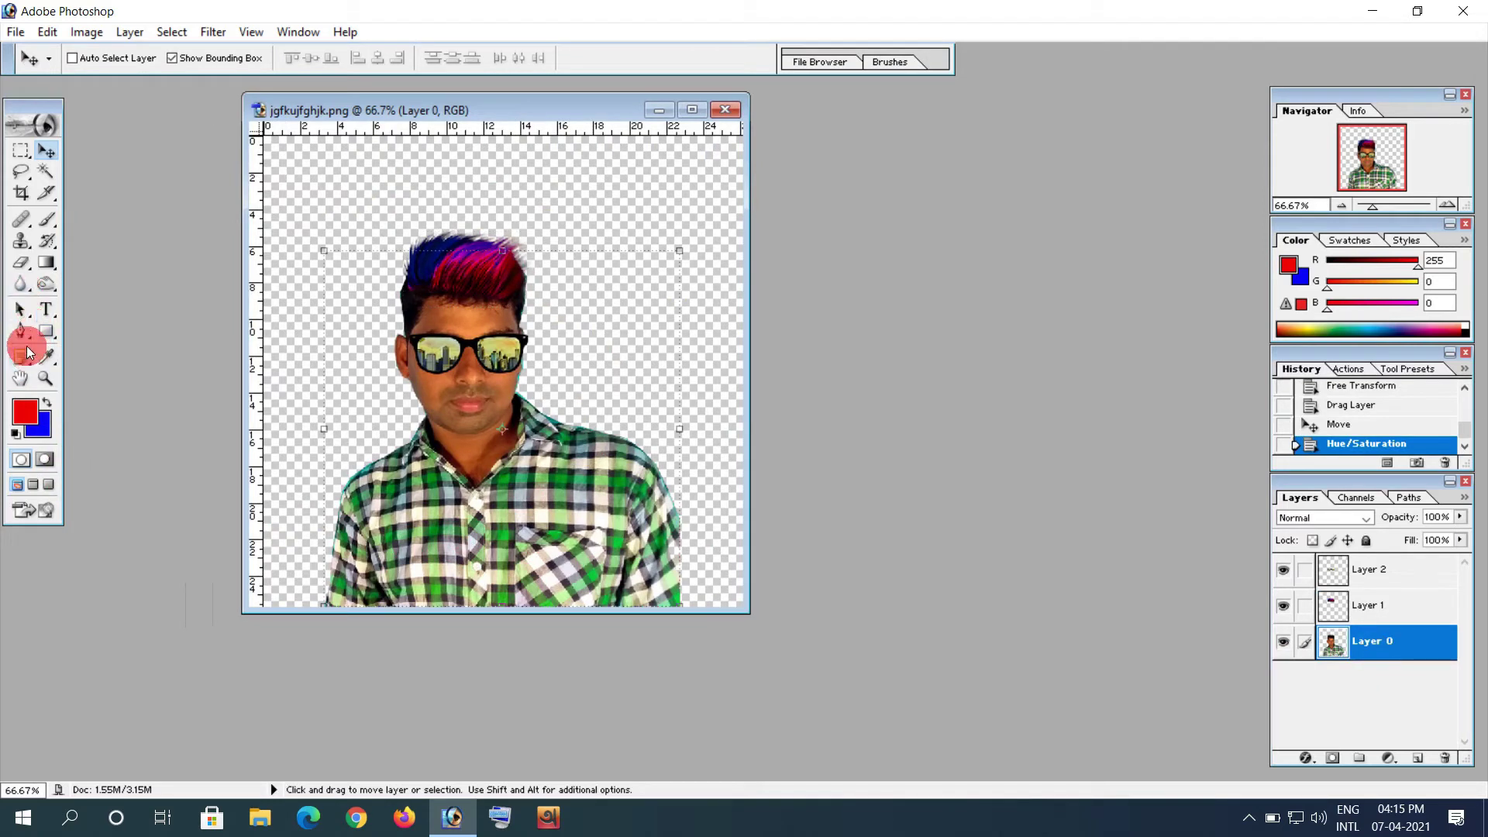
pyautogui.click(24, 337)
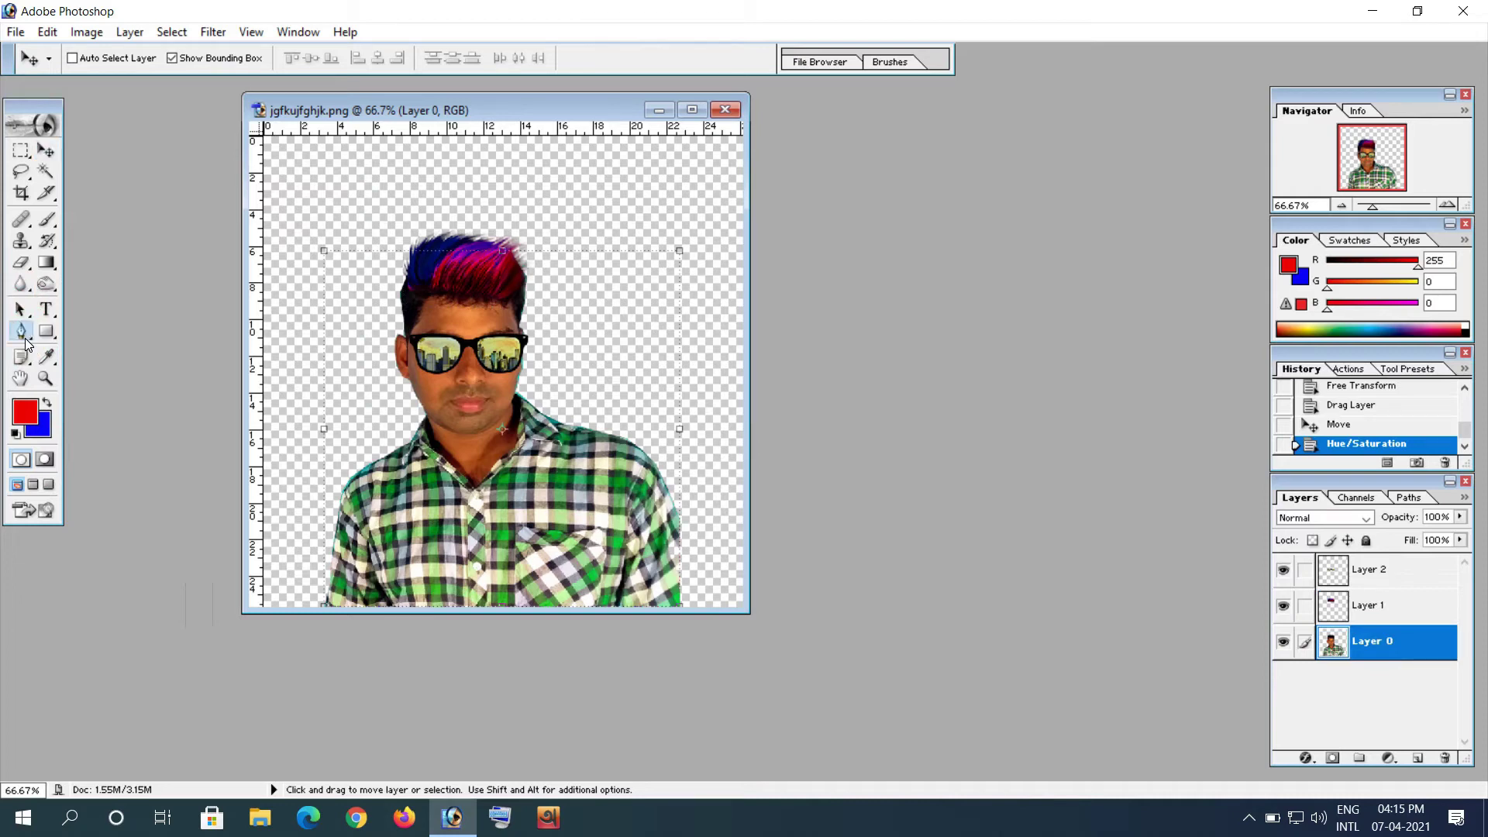
pyautogui.click(289, 604)
pyautogui.click(323, 448)
pyautogui.click(387, 428)
pyautogui.click(427, 423)
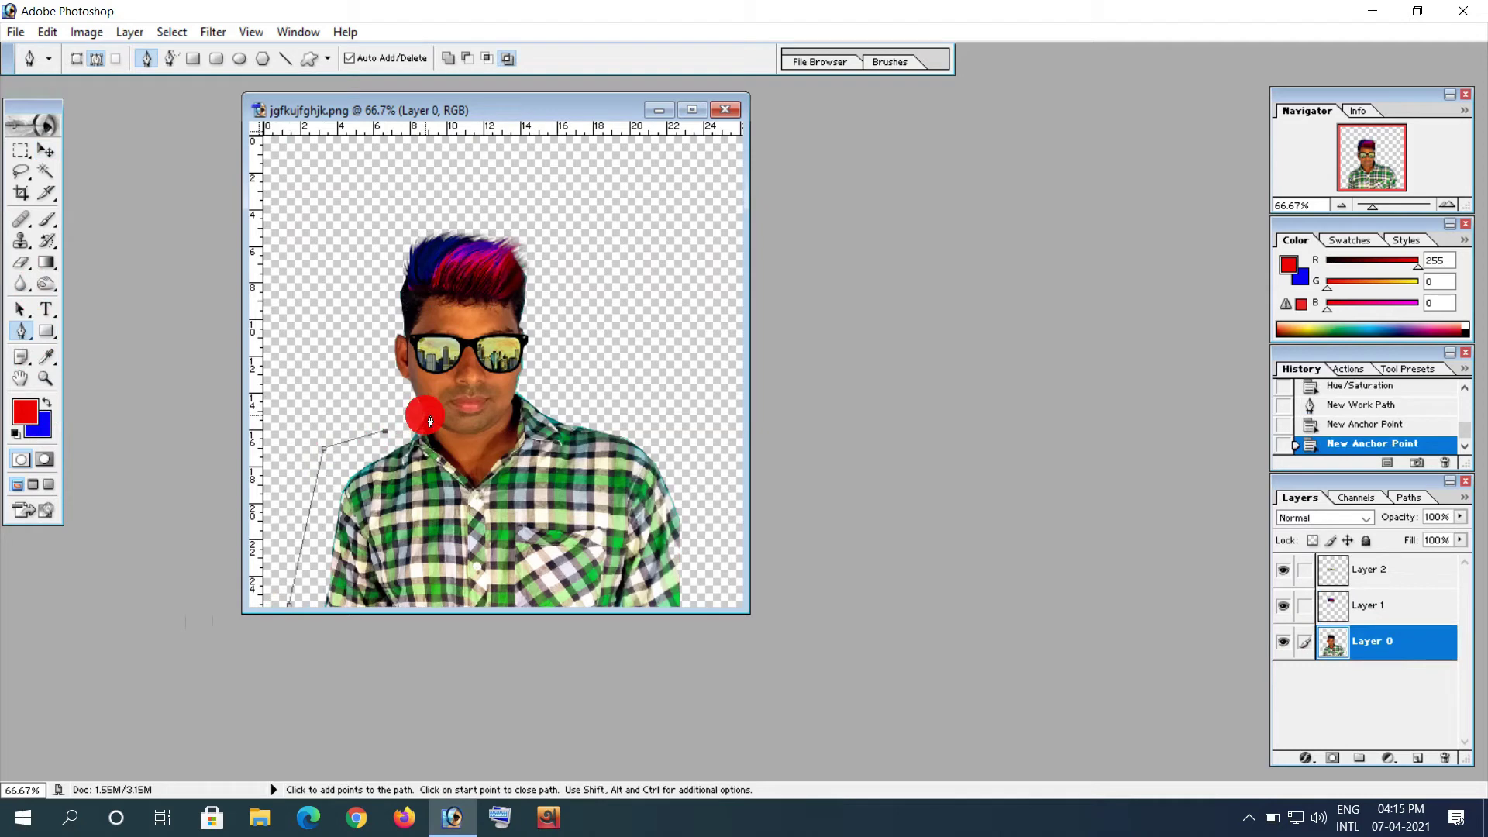
pyautogui.click(431, 432)
pyautogui.click(453, 457)
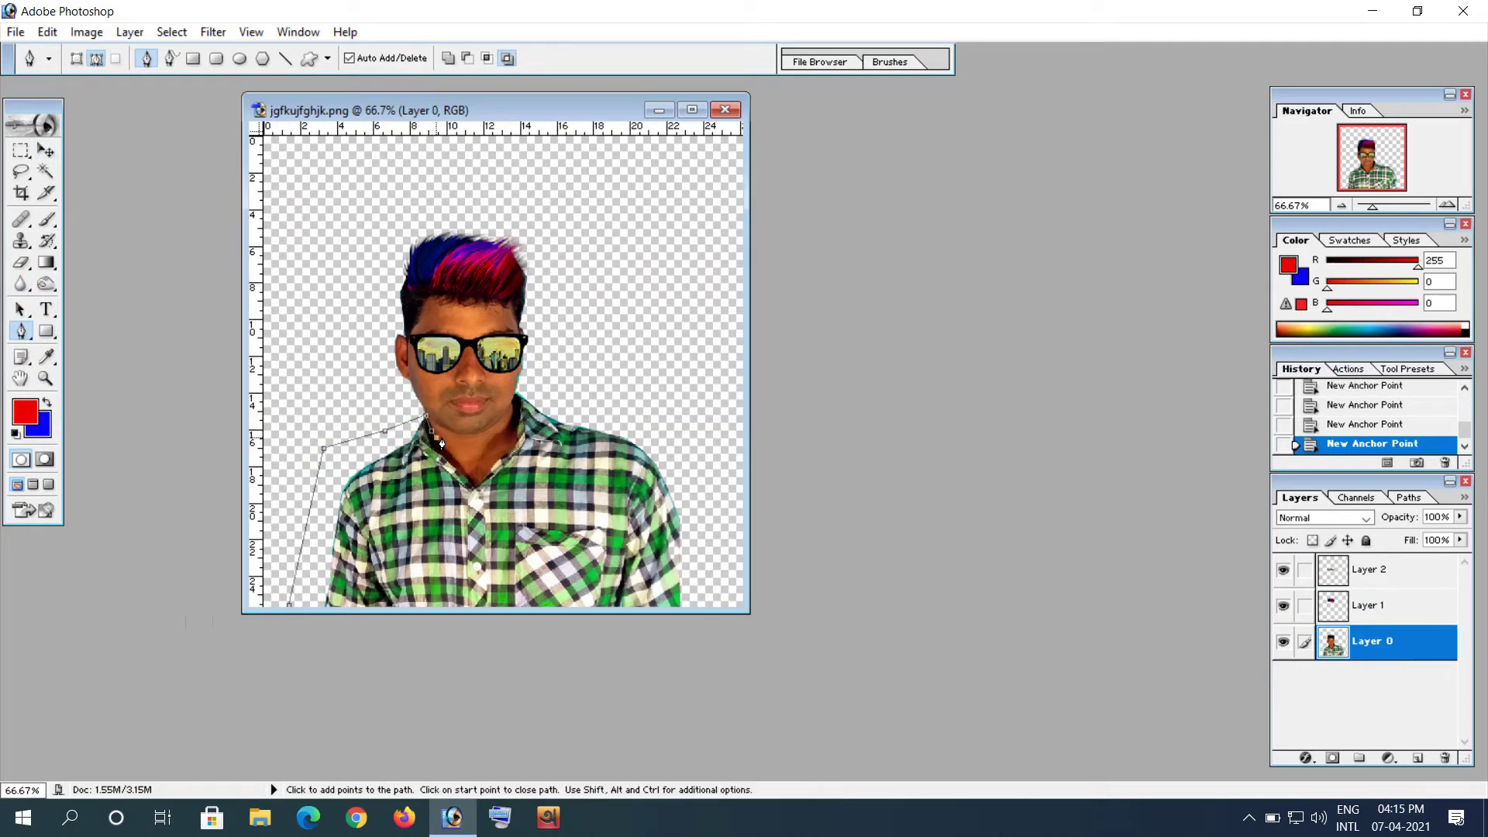
pyautogui.click(465, 472)
pyautogui.click(475, 483)
# Step: Continue the path up the neck, over the right shoulder, and close it at the start
pyautogui.click(491, 481)
pyautogui.click(516, 431)
pyautogui.click(517, 417)
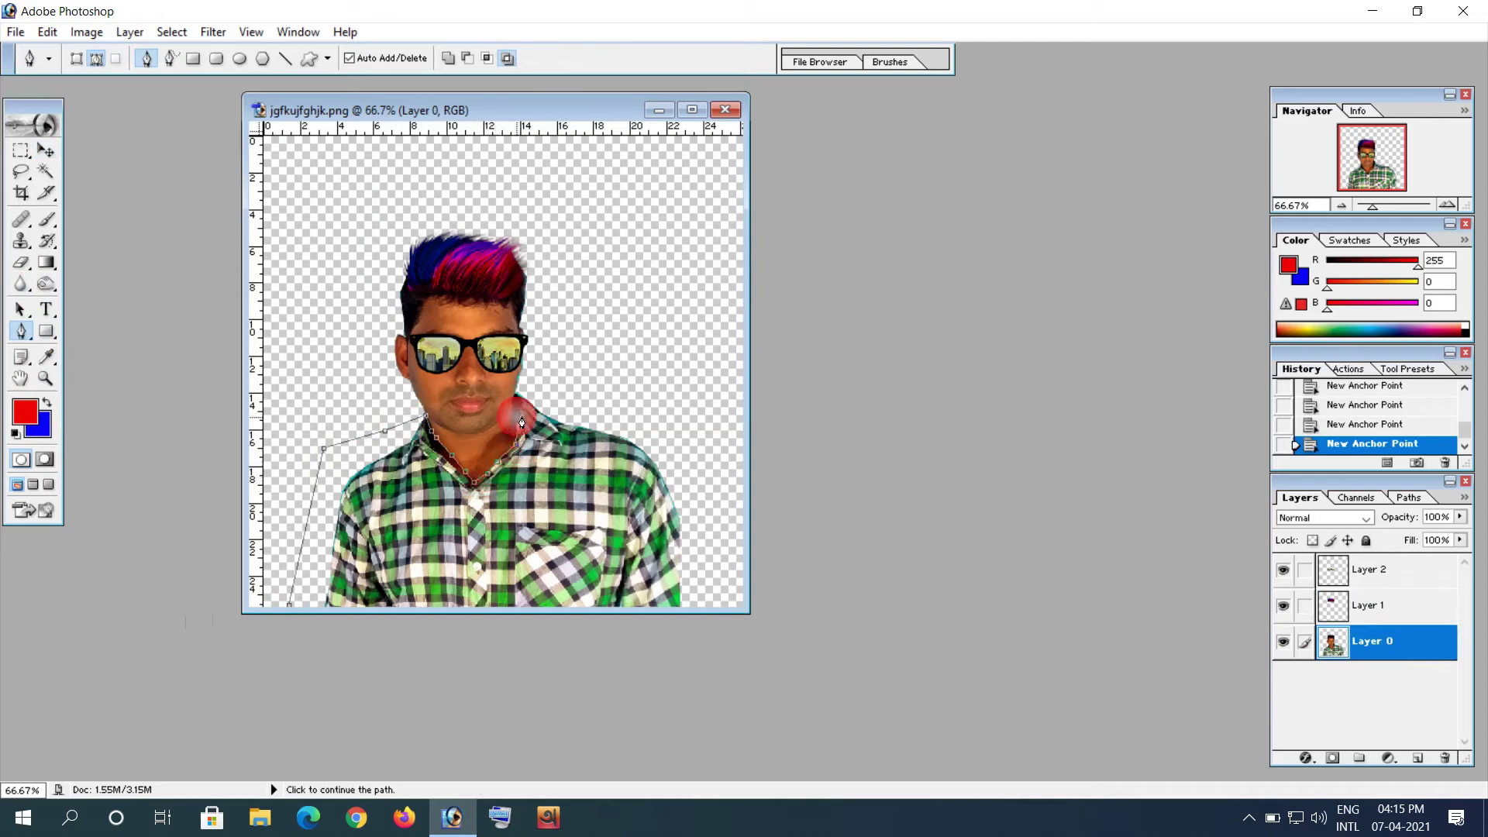
pyautogui.click(630, 380)
pyautogui.click(727, 429)
pyautogui.click(729, 611)
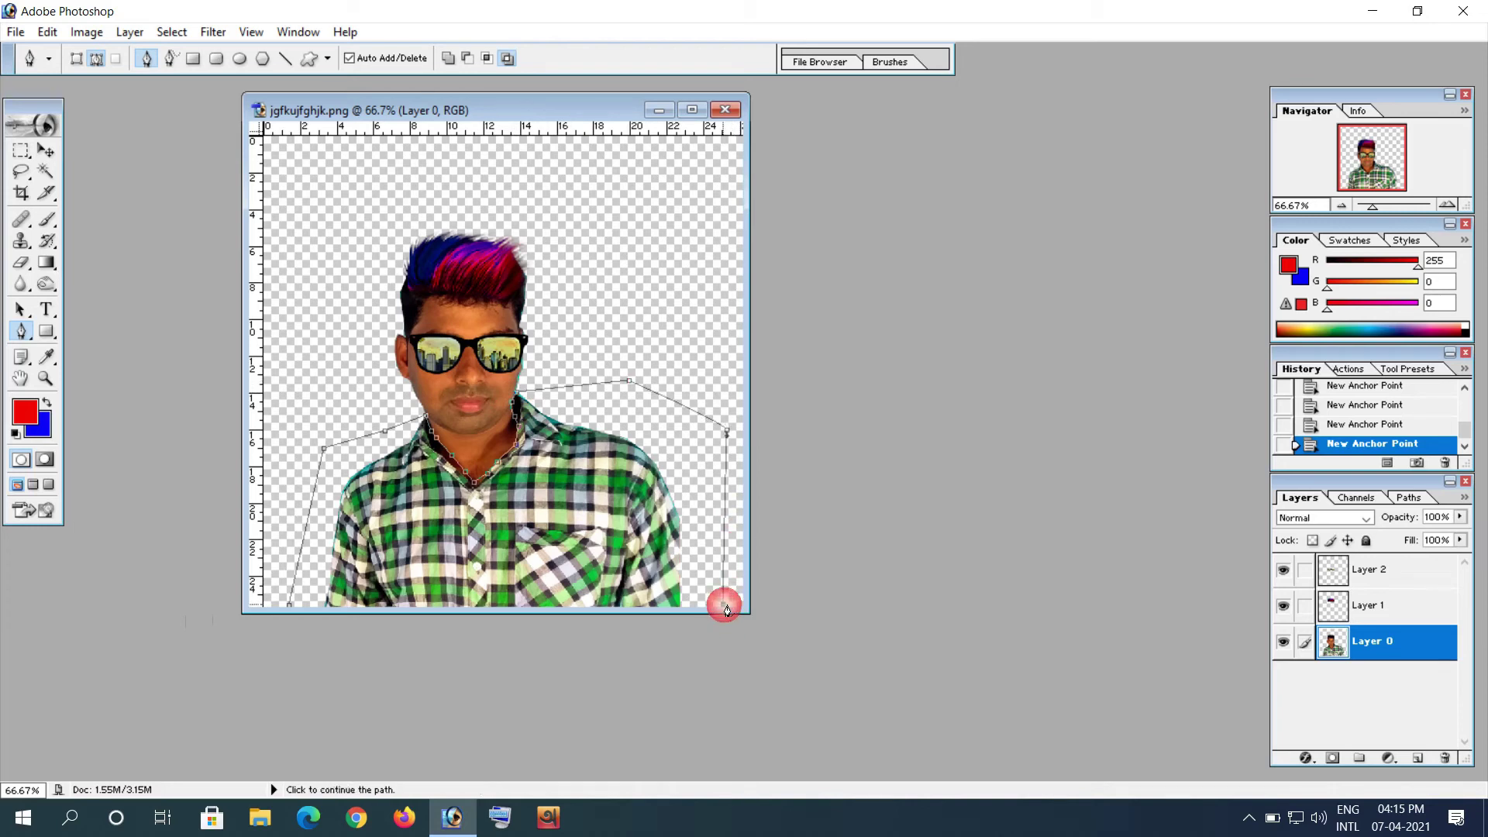
pyautogui.click(294, 612)
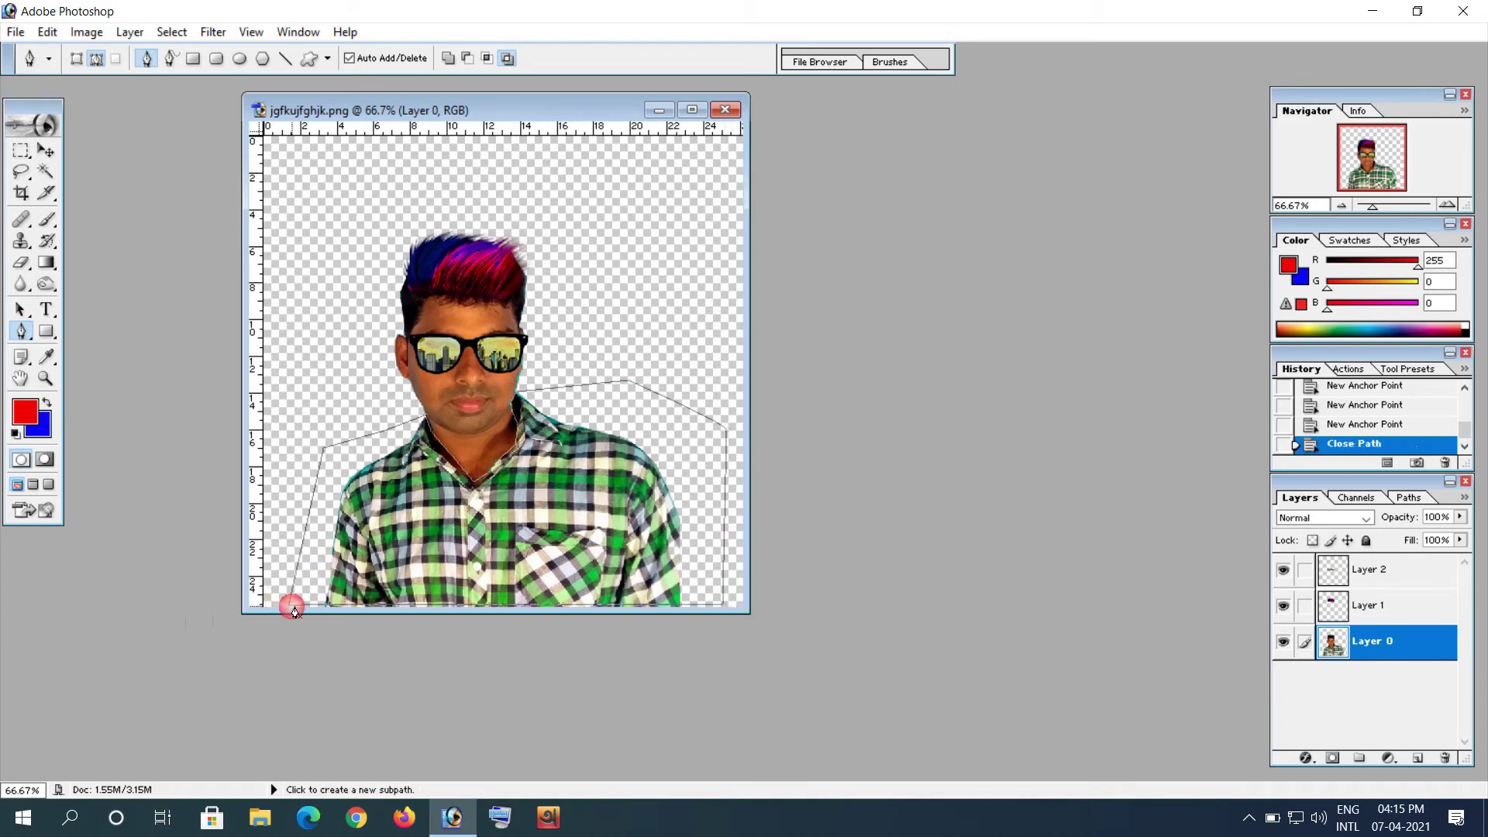
# Step: Convert the closed shirt path into an active selection
pyautogui.rightClick(463, 558)
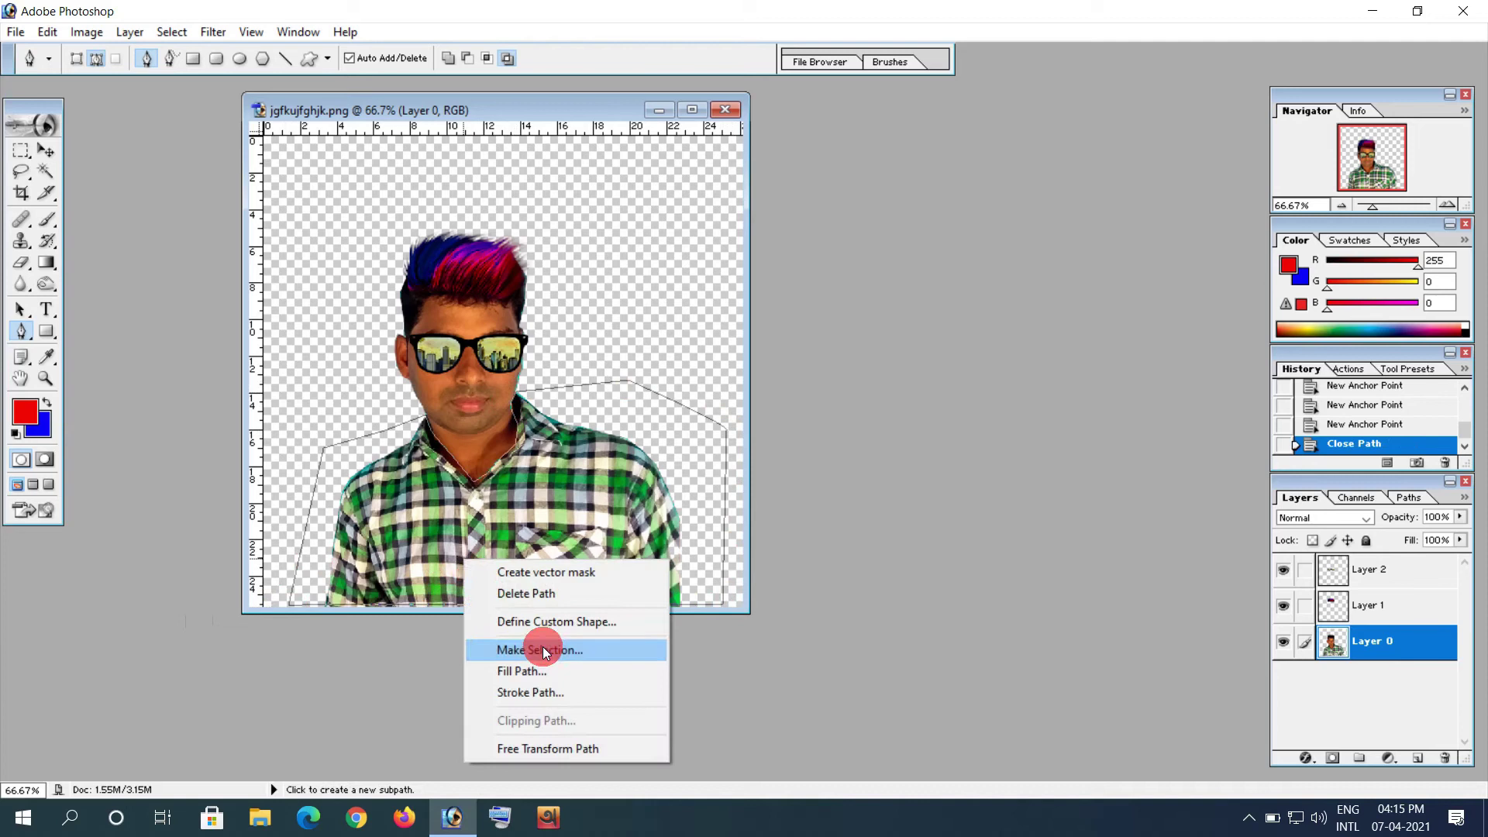
pyautogui.click(543, 650)
pyautogui.click(848, 337)
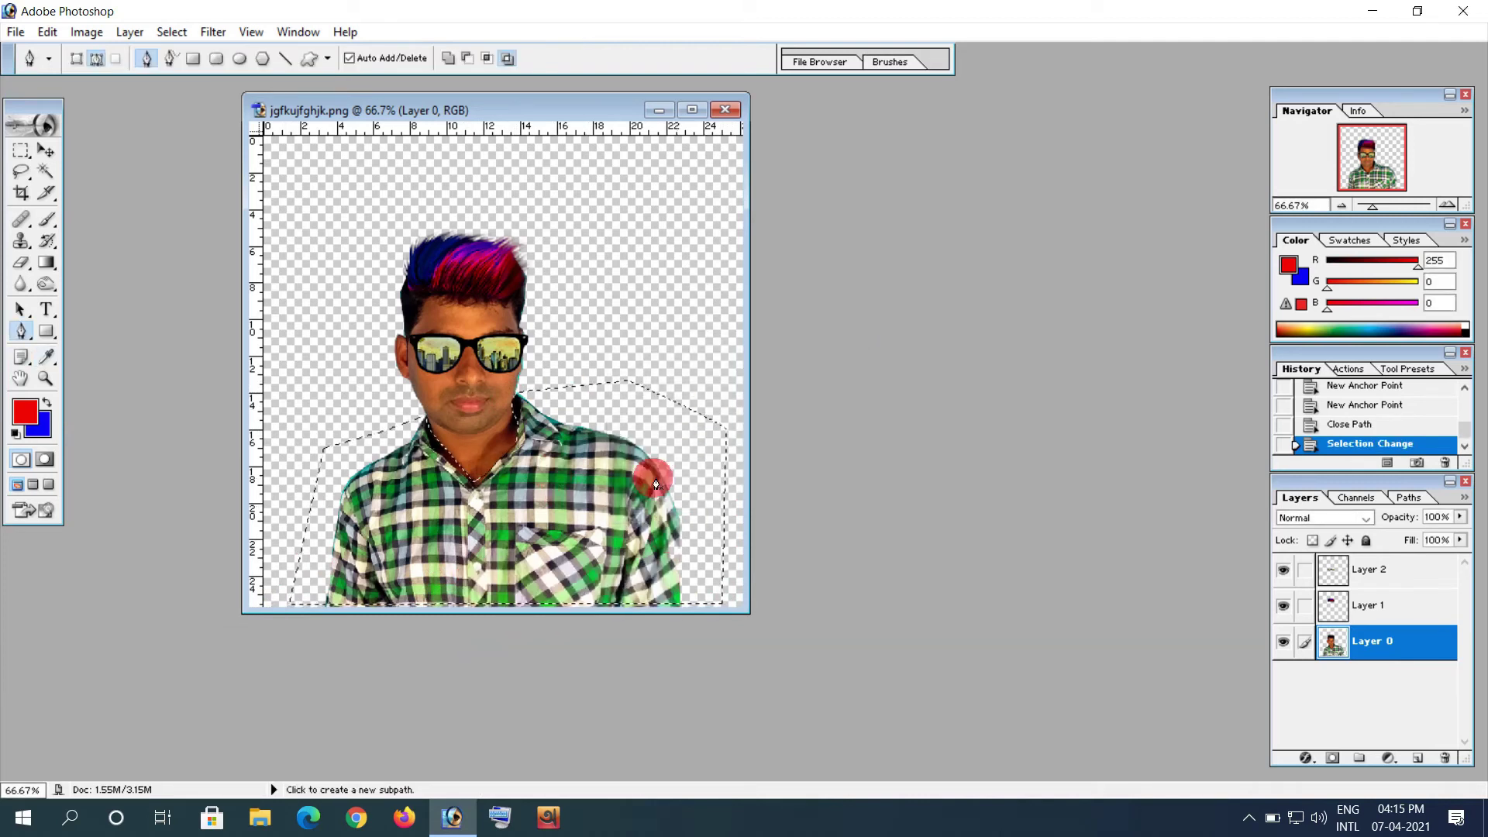
pyautogui.click(89, 32)
pyautogui.click(131, 82)
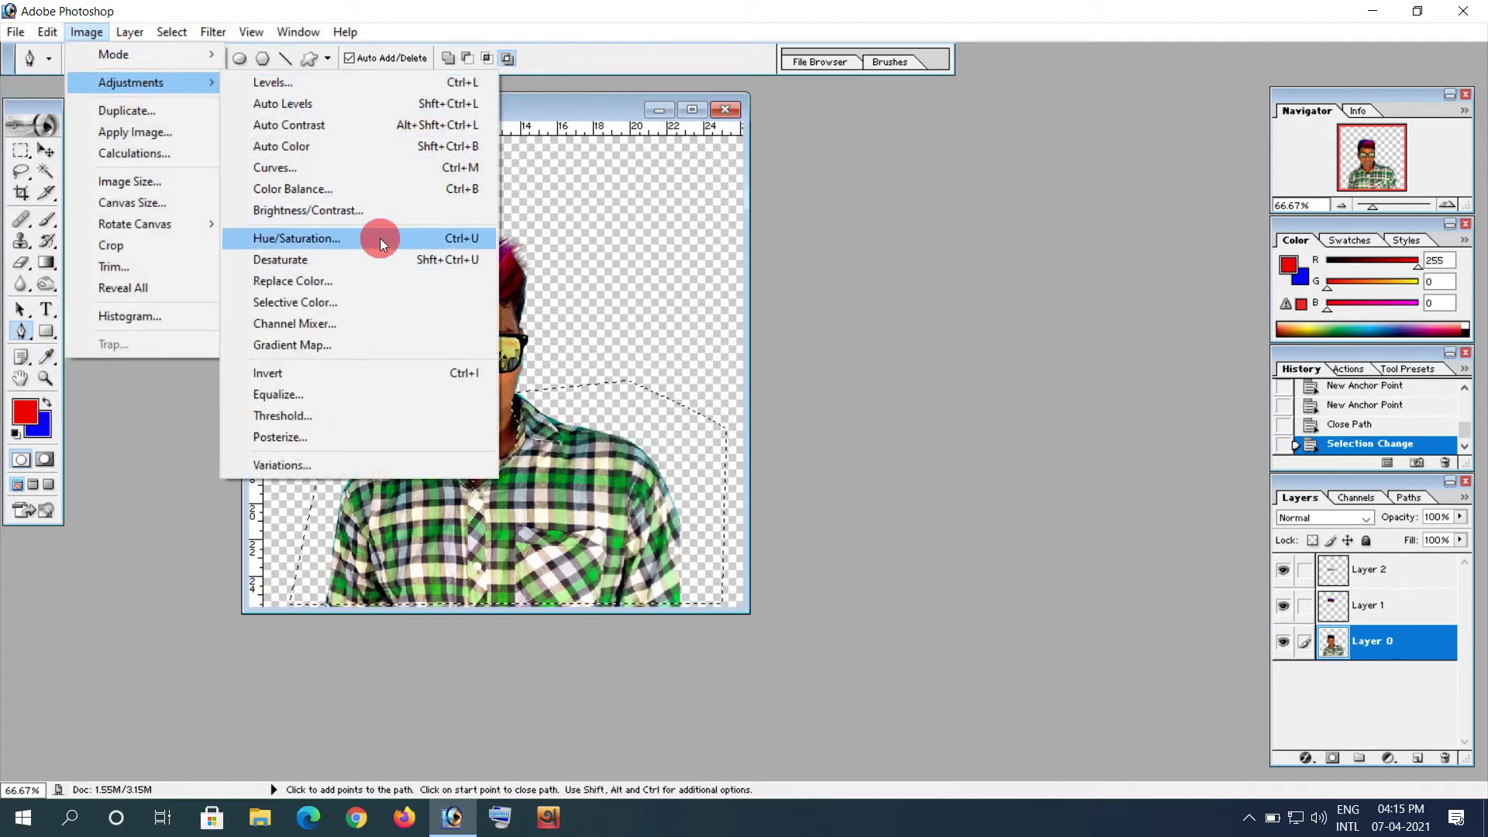
# Step: Recolour the selected shirt with Hue -180 and Saturation +84, then deselect
pyautogui.click(1021, 217)
pyautogui.hotkey('ctrl', 'u')
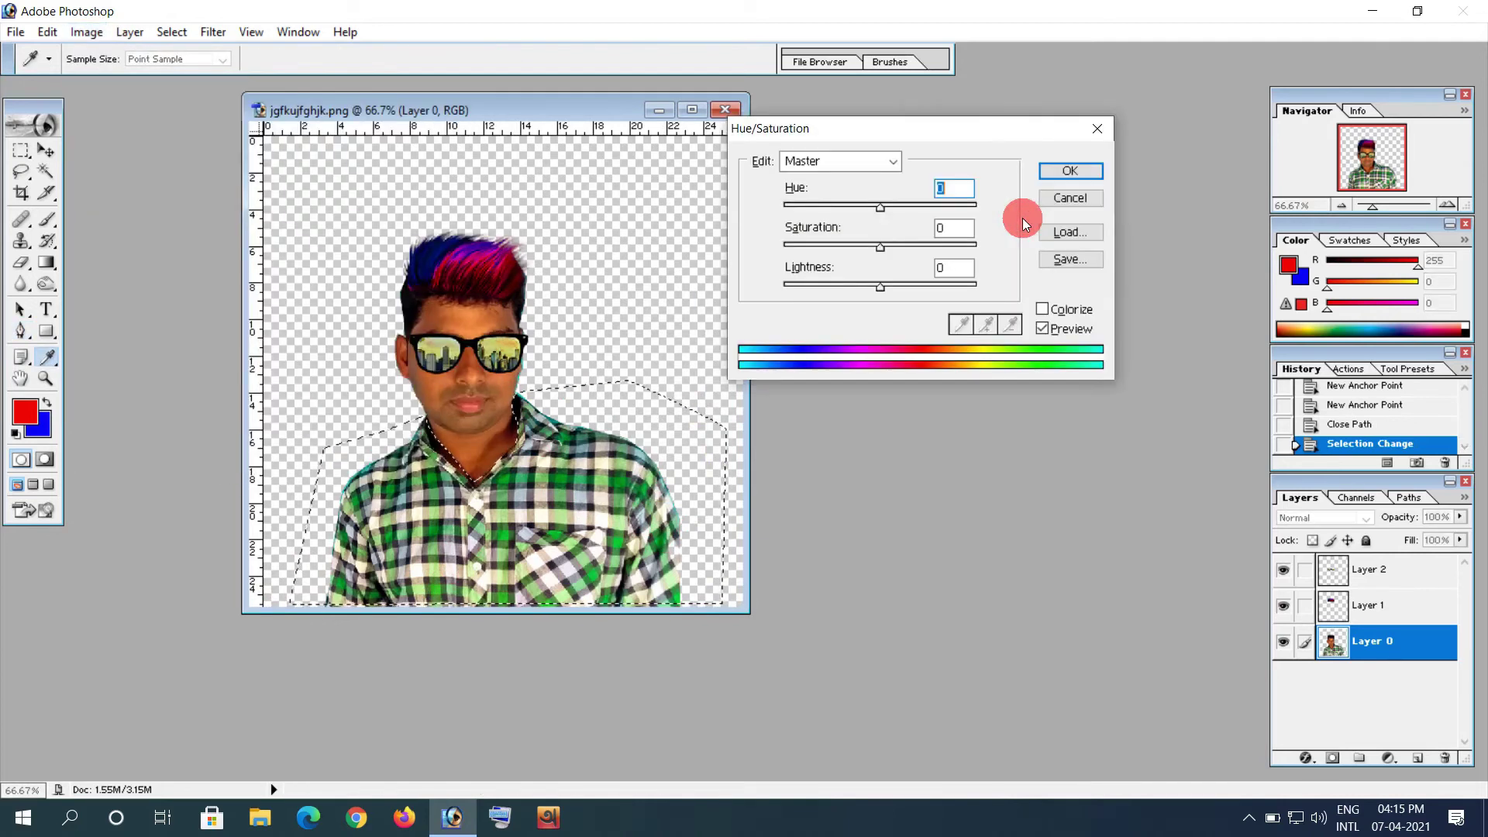
pyautogui.moveTo(881, 246); pyautogui.dragTo(961, 247)
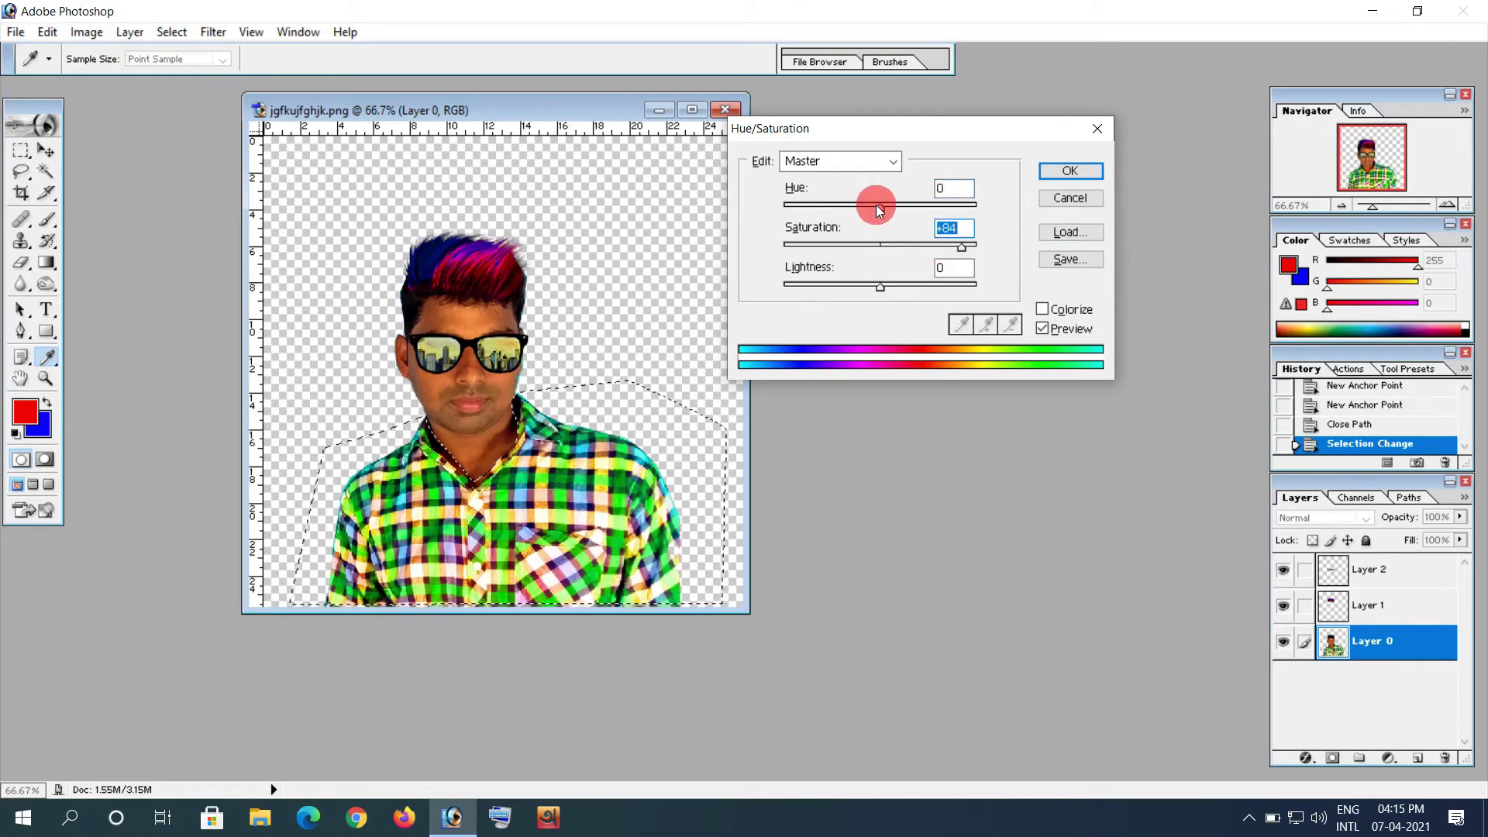
pyautogui.moveTo(878, 208); pyautogui.dragTo(811, 208)
pyautogui.click(811, 211)
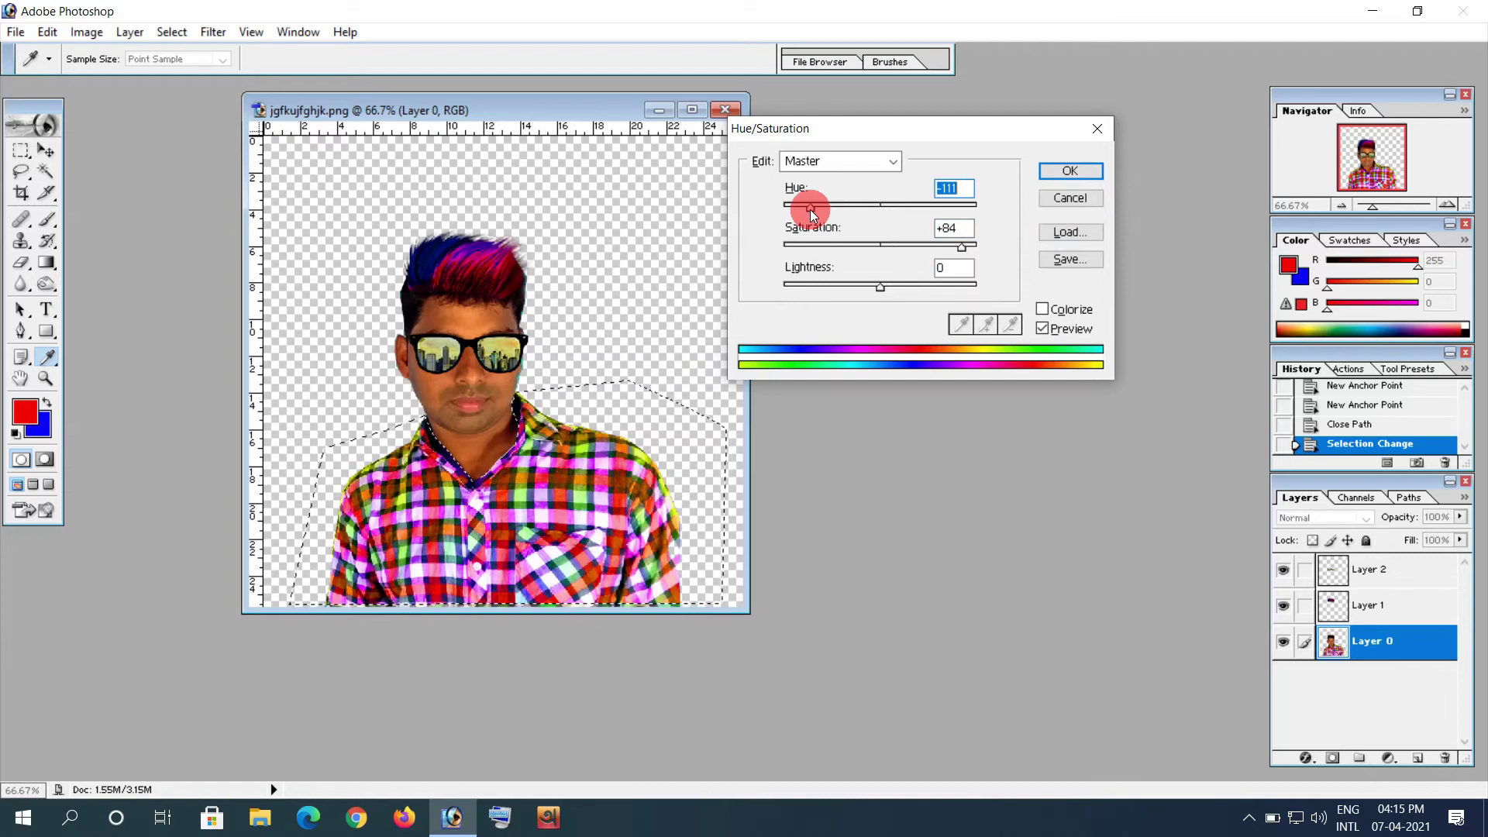
pyautogui.moveTo(834, 209); pyautogui.dragTo(987, 223)
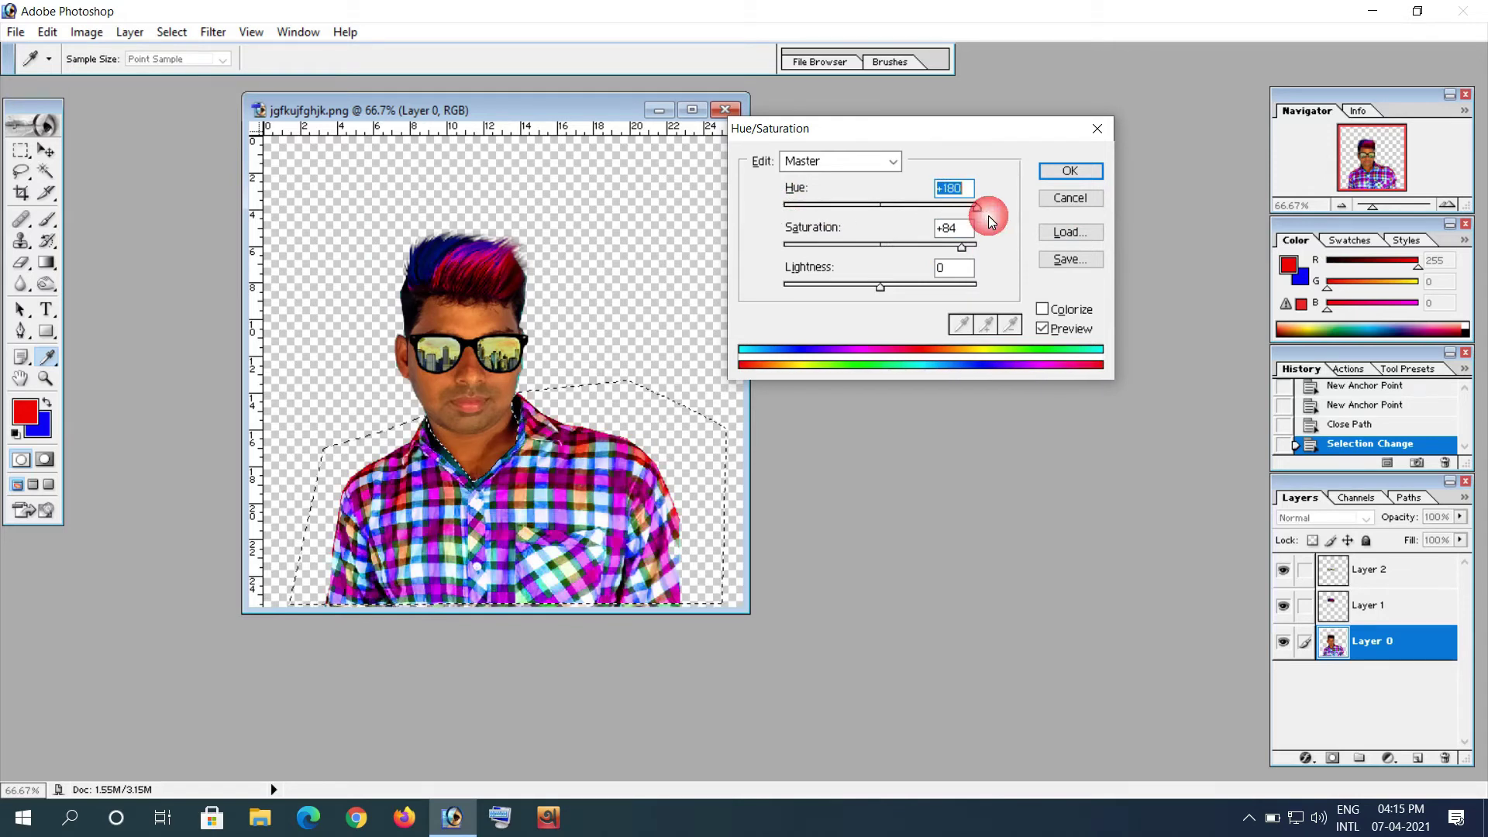
pyautogui.click(1059, 172)
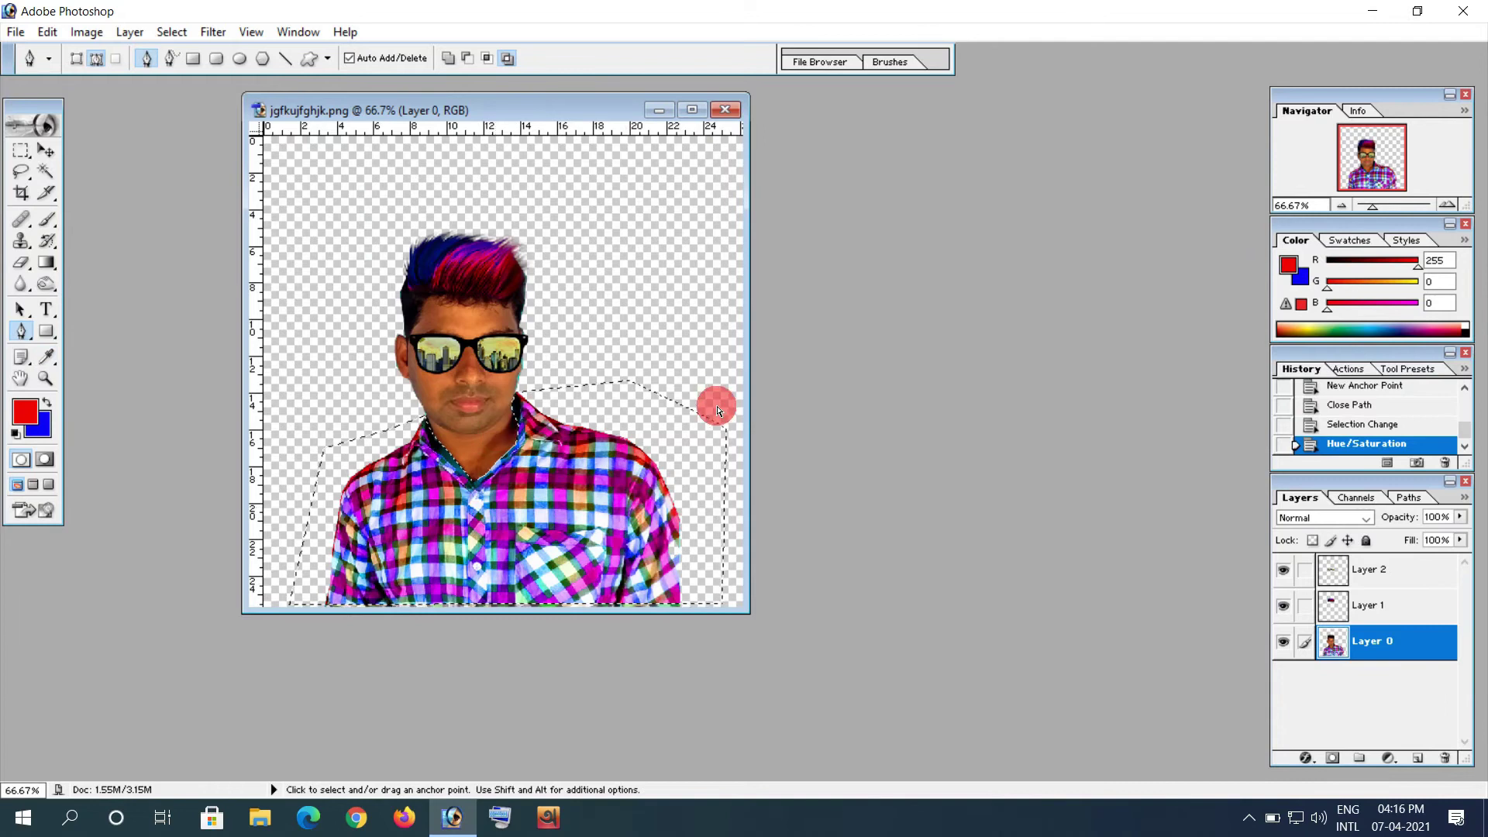
pyautogui.hotkey('ctrl', 'd')
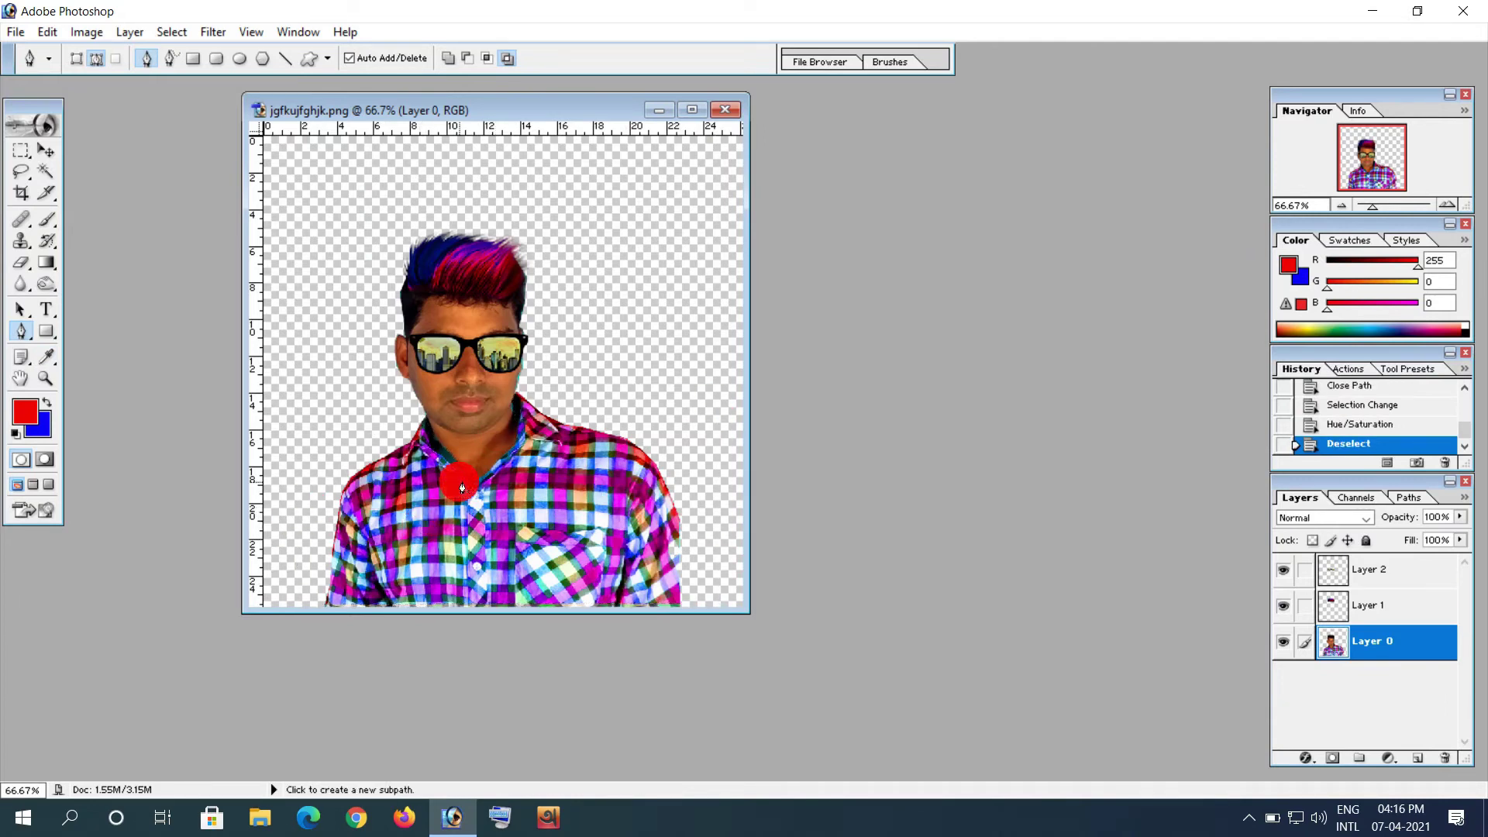
# Step: Zoom to 300% on the face and draw a freehand Lasso selection around the lips
pyautogui.click(692, 109)
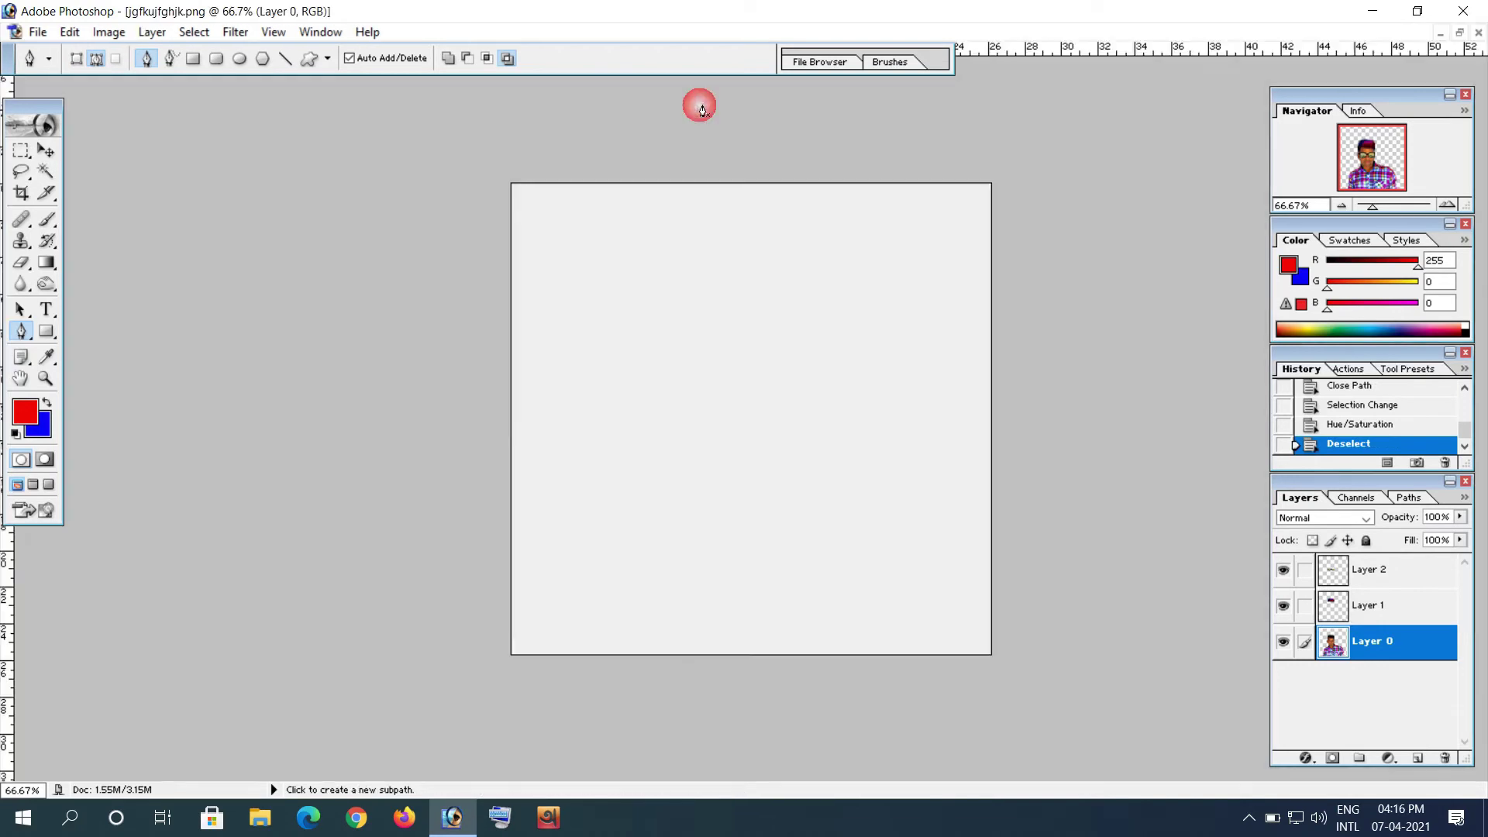
pyautogui.click(1449, 207)
pyautogui.click(1448, 207)
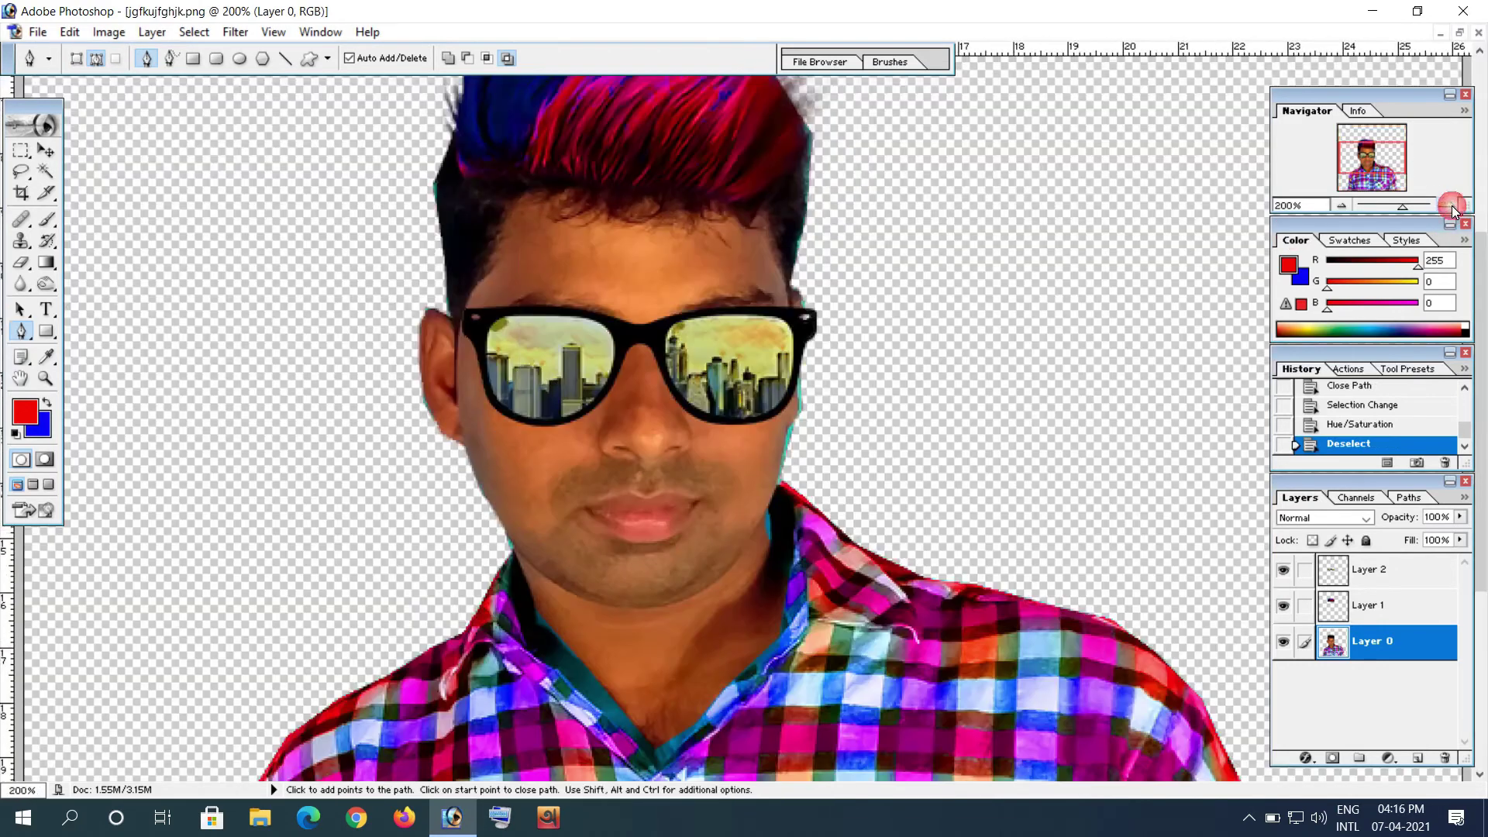
pyautogui.click(1451, 207)
pyautogui.moveTo(888, 492); pyautogui.dragTo(782, 335)
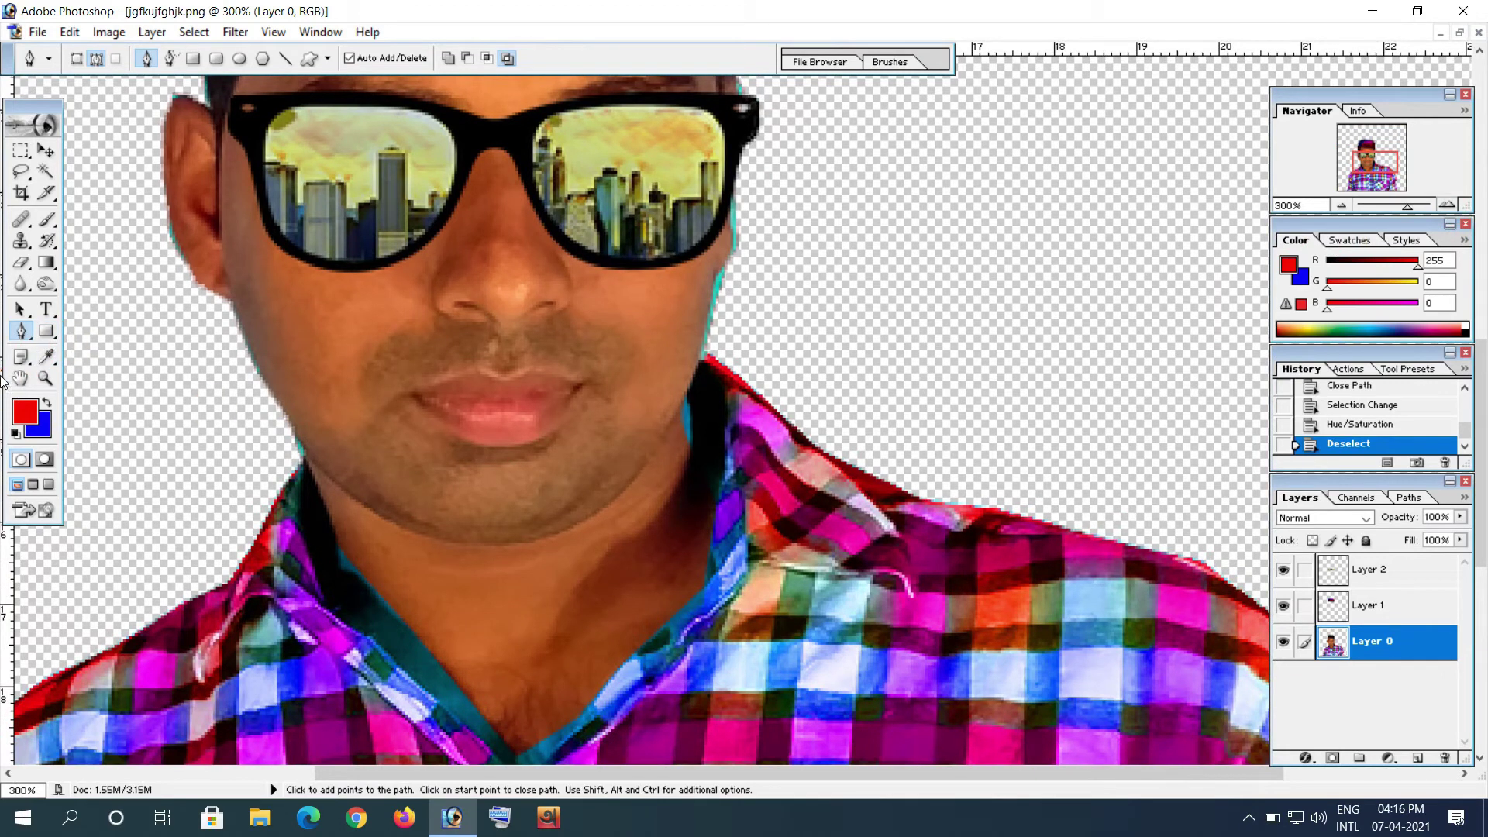
pyautogui.click(25, 180)
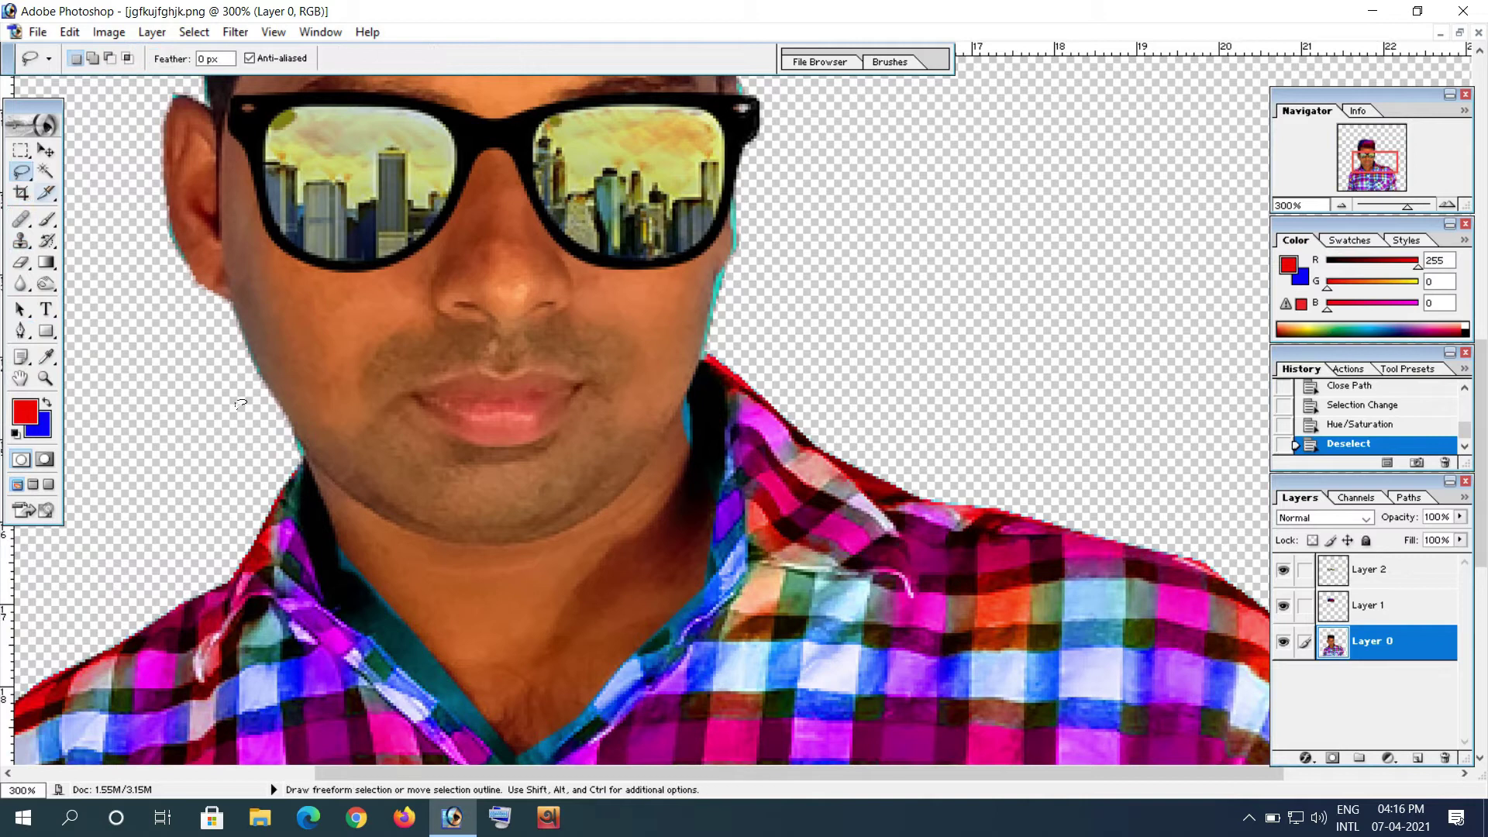
pyautogui.moveTo(414, 398)
pyautogui.mouseDown()
pyautogui.moveTo(432, 422)
pyautogui.moveTo(521, 454)
pyautogui.moveTo(564, 434)
pyautogui.mouseUp()
pyautogui.moveTo(553, 375); pyautogui.dragTo(523, 378)
pyautogui.moveTo(419, 401); pyautogui.dragTo(415, 395)
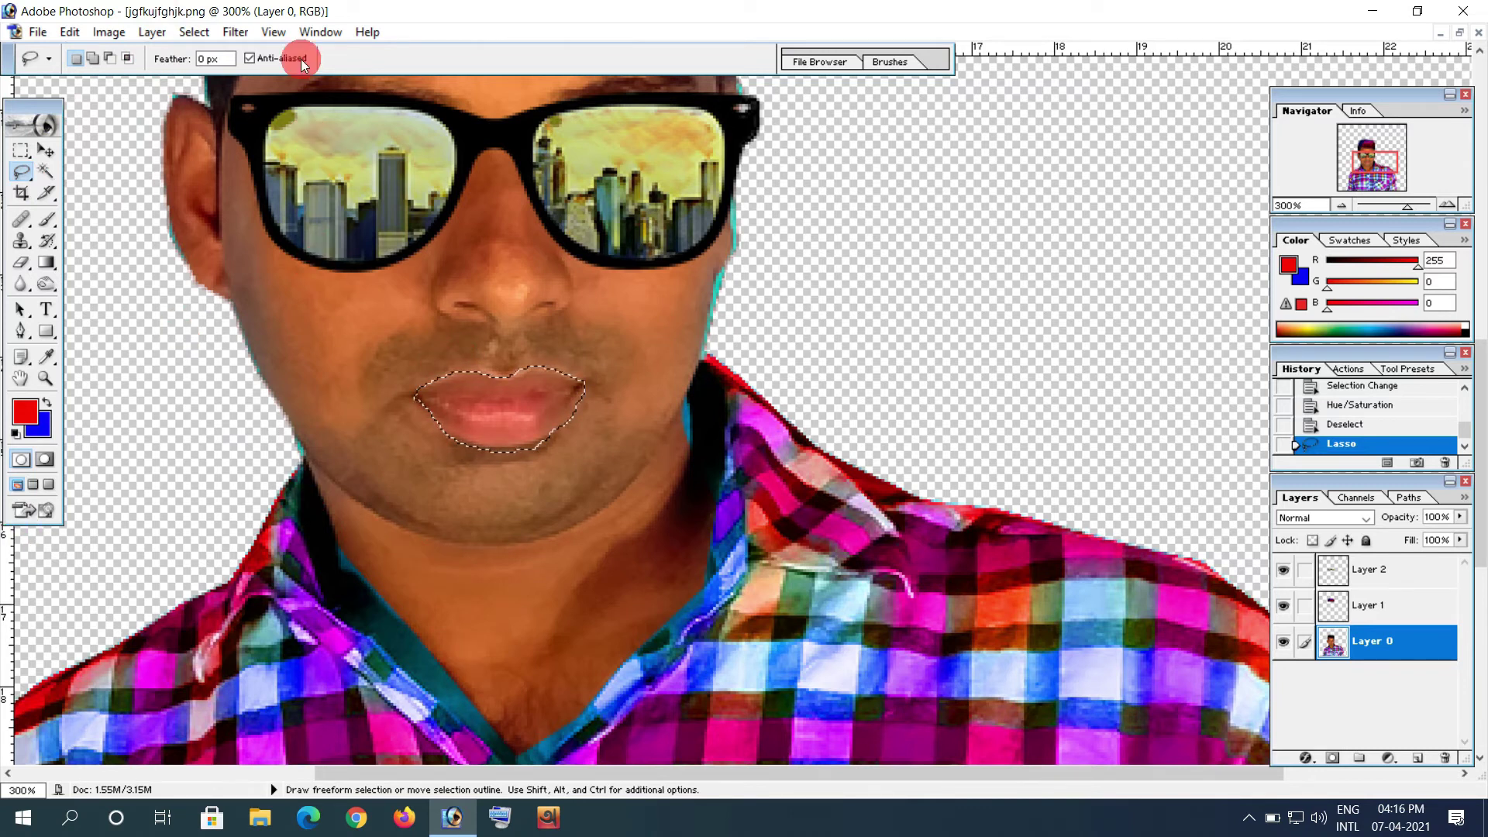
pyautogui.click(114, 40)
# Step: Tint the lips with Hue -6 and Saturation +11, then clear the selection
pyautogui.moveTo(155, 82)
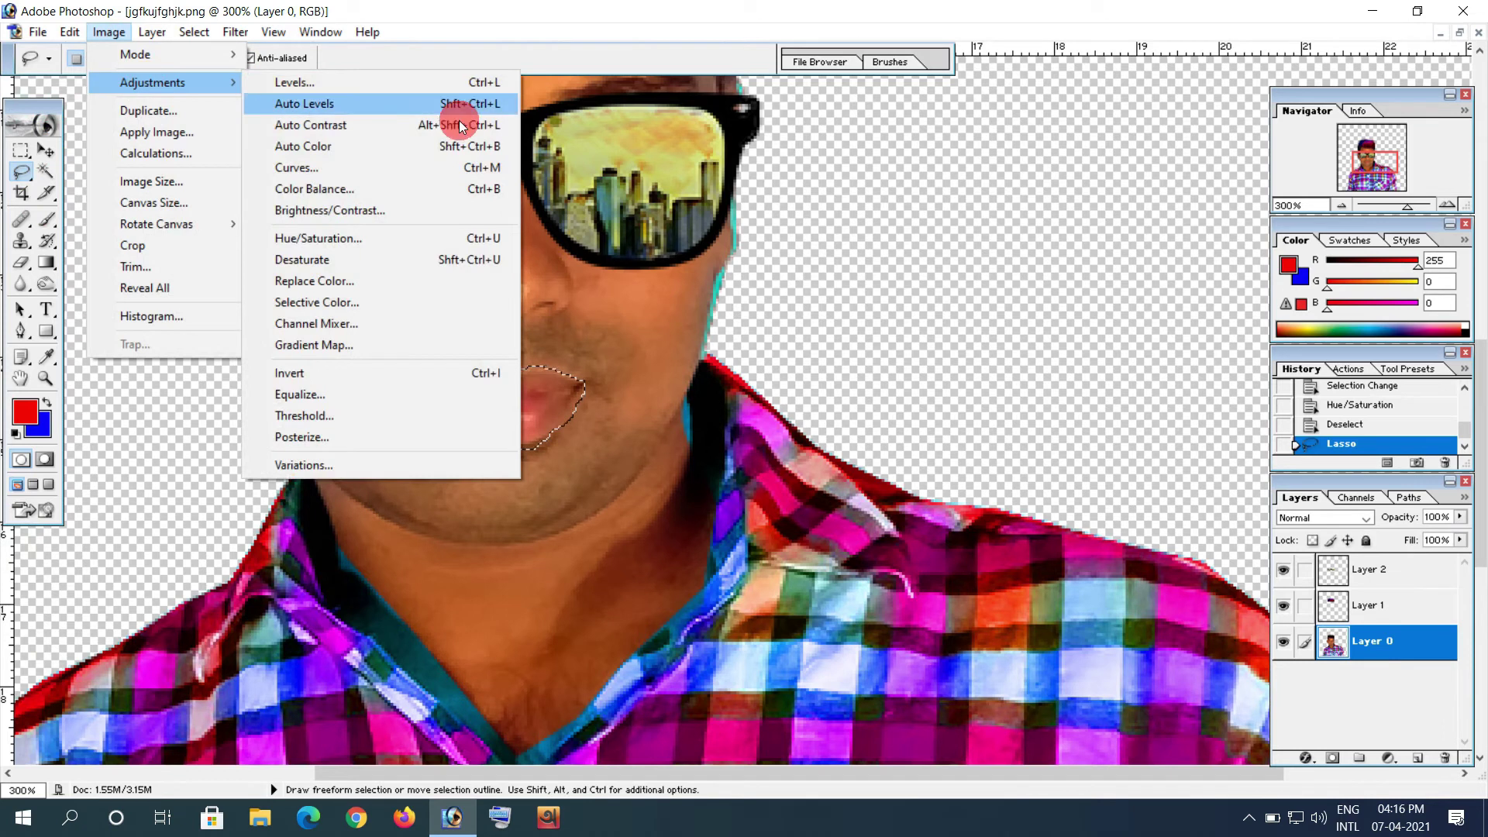
pyautogui.click(382, 238)
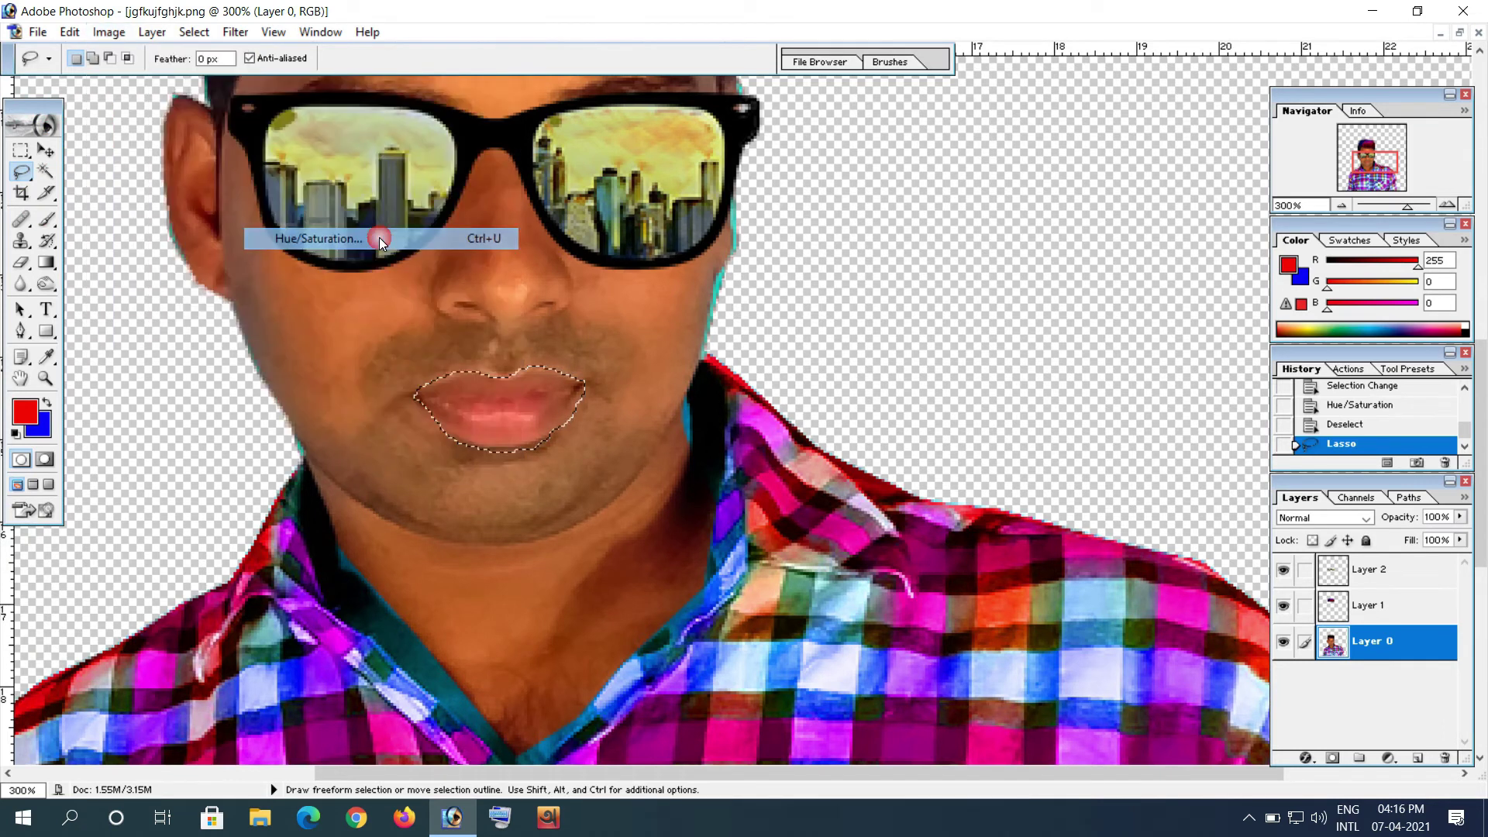
pyautogui.moveTo(880, 208); pyautogui.dragTo(891, 249)
pyautogui.click(1089, 177)
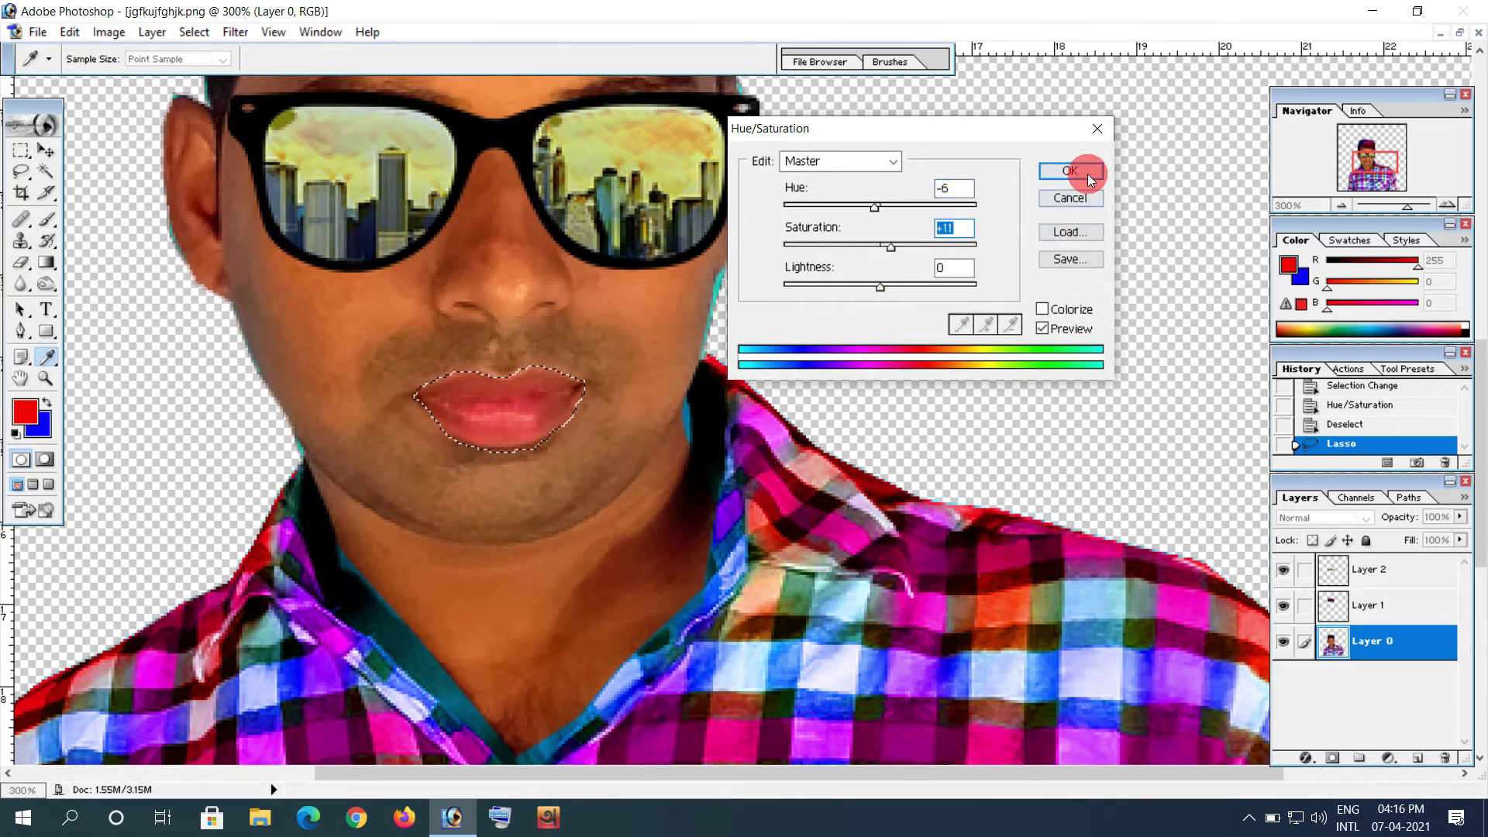
pyautogui.click(1340, 205)
pyautogui.click(1341, 205)
pyautogui.hotkey('ctrl', 'd')
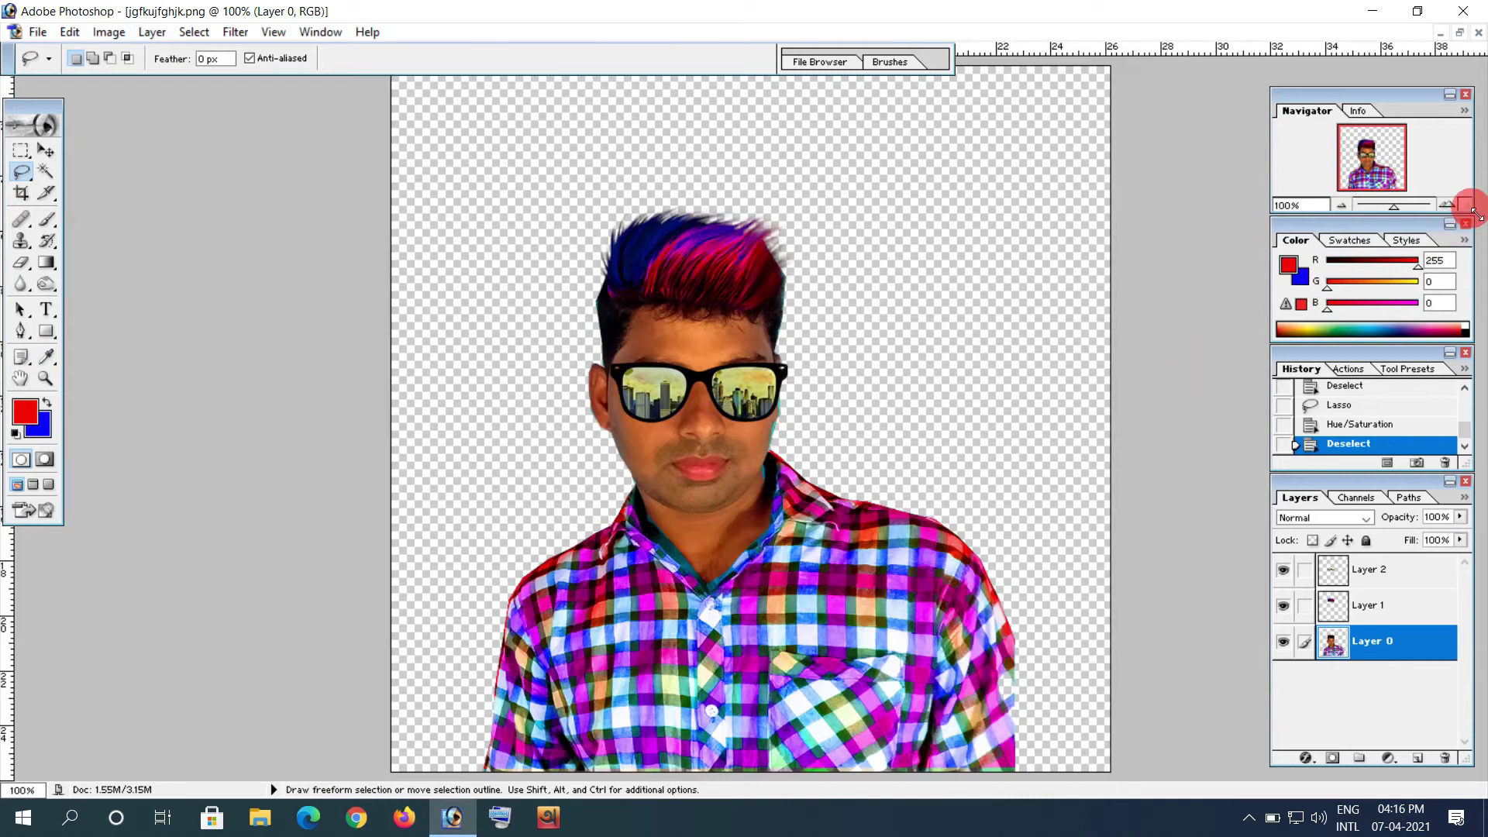
pyautogui.click(1447, 205)
pyautogui.click(1447, 205)
pyautogui.click(1449, 207)
# Step: Sample the cheek skin tone (R218 G117 B65) and set the Brush to 22% opacity, 24% flow
pyautogui.press('space')
pyautogui.moveTo(642, 522); pyautogui.dragTo(671, 372)
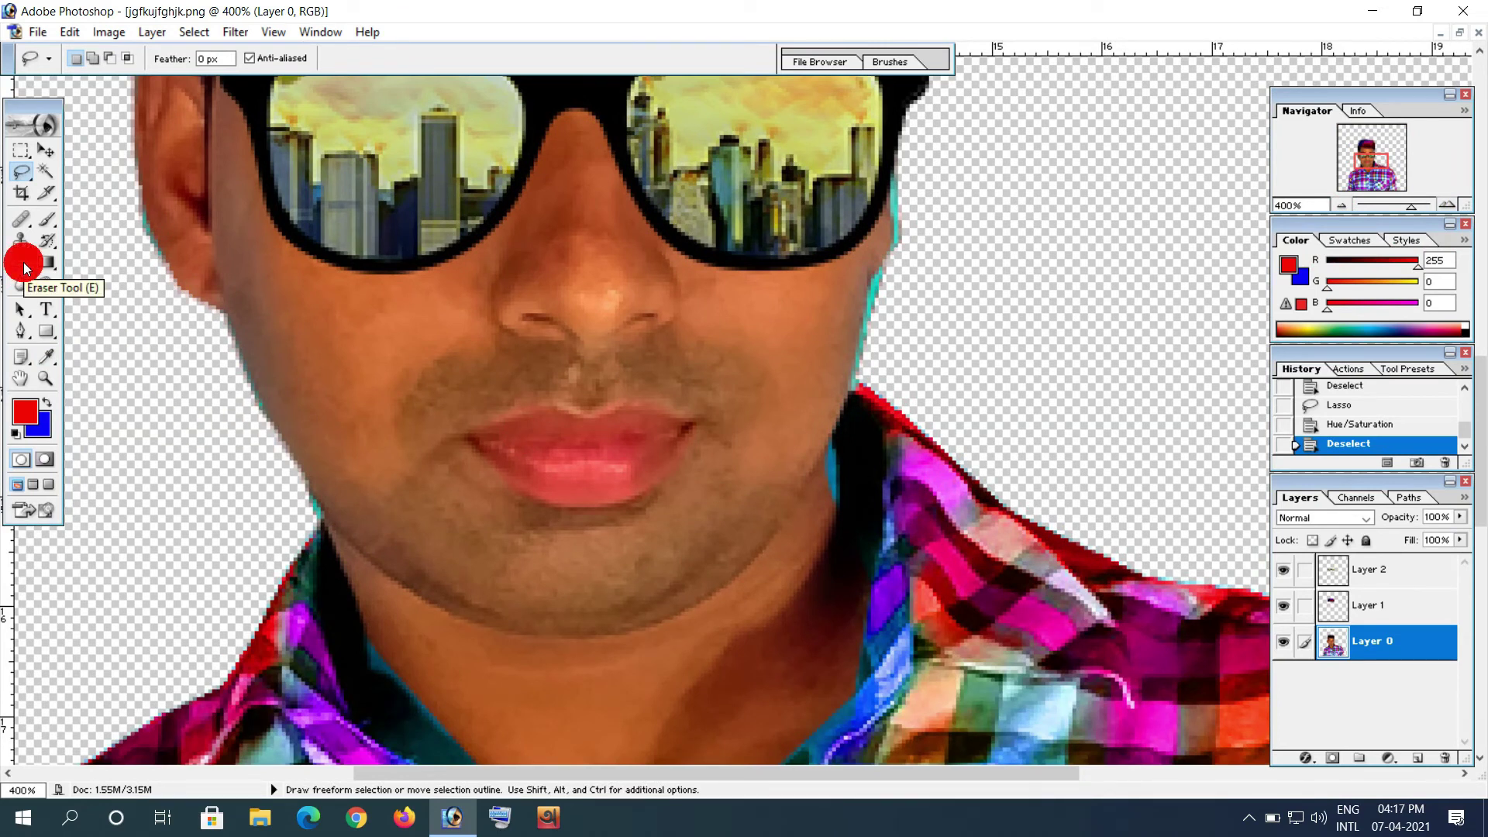
pyautogui.click(50, 360)
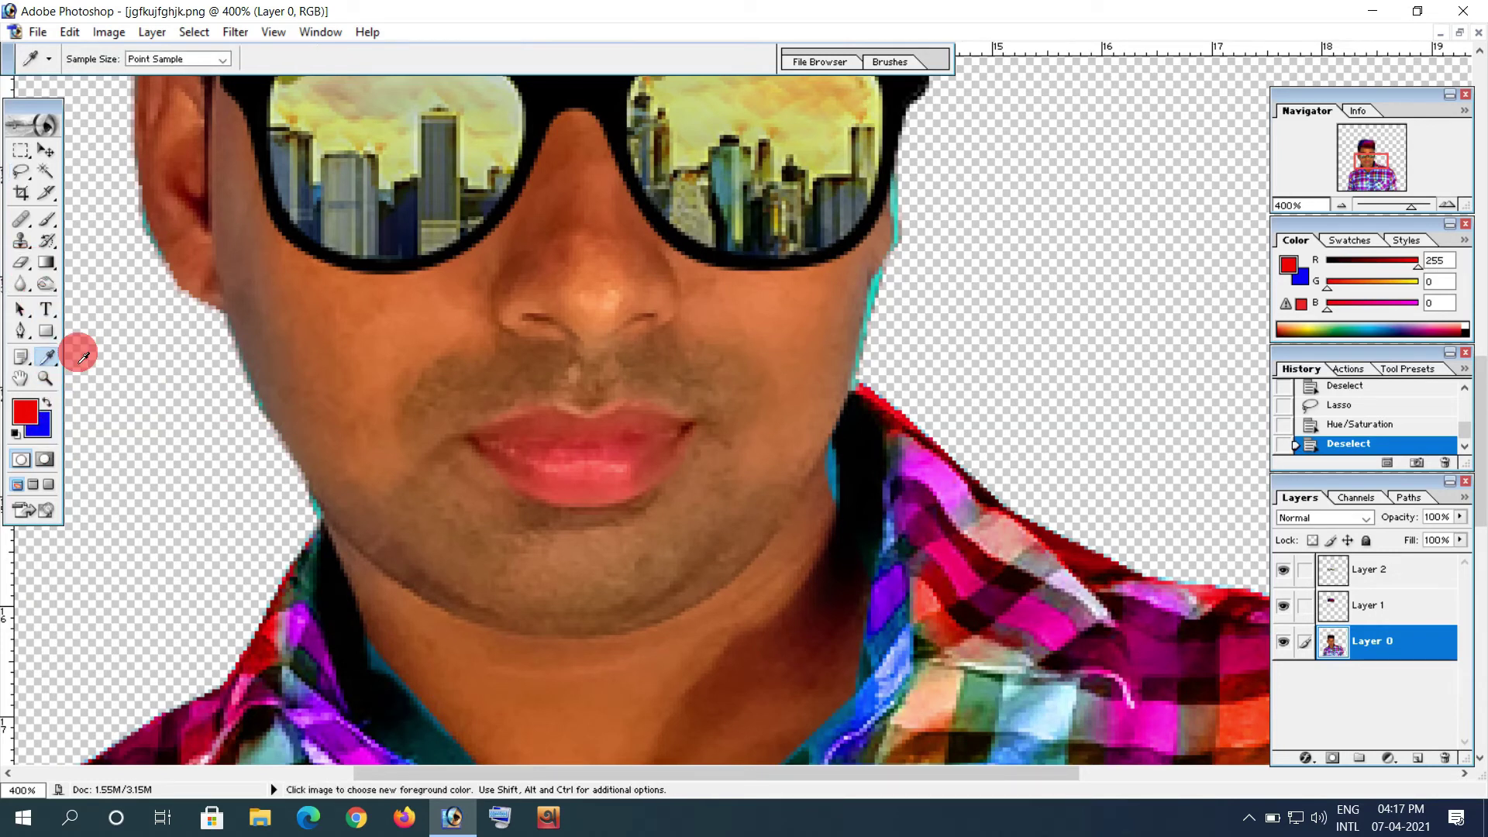
pyautogui.click(419, 314)
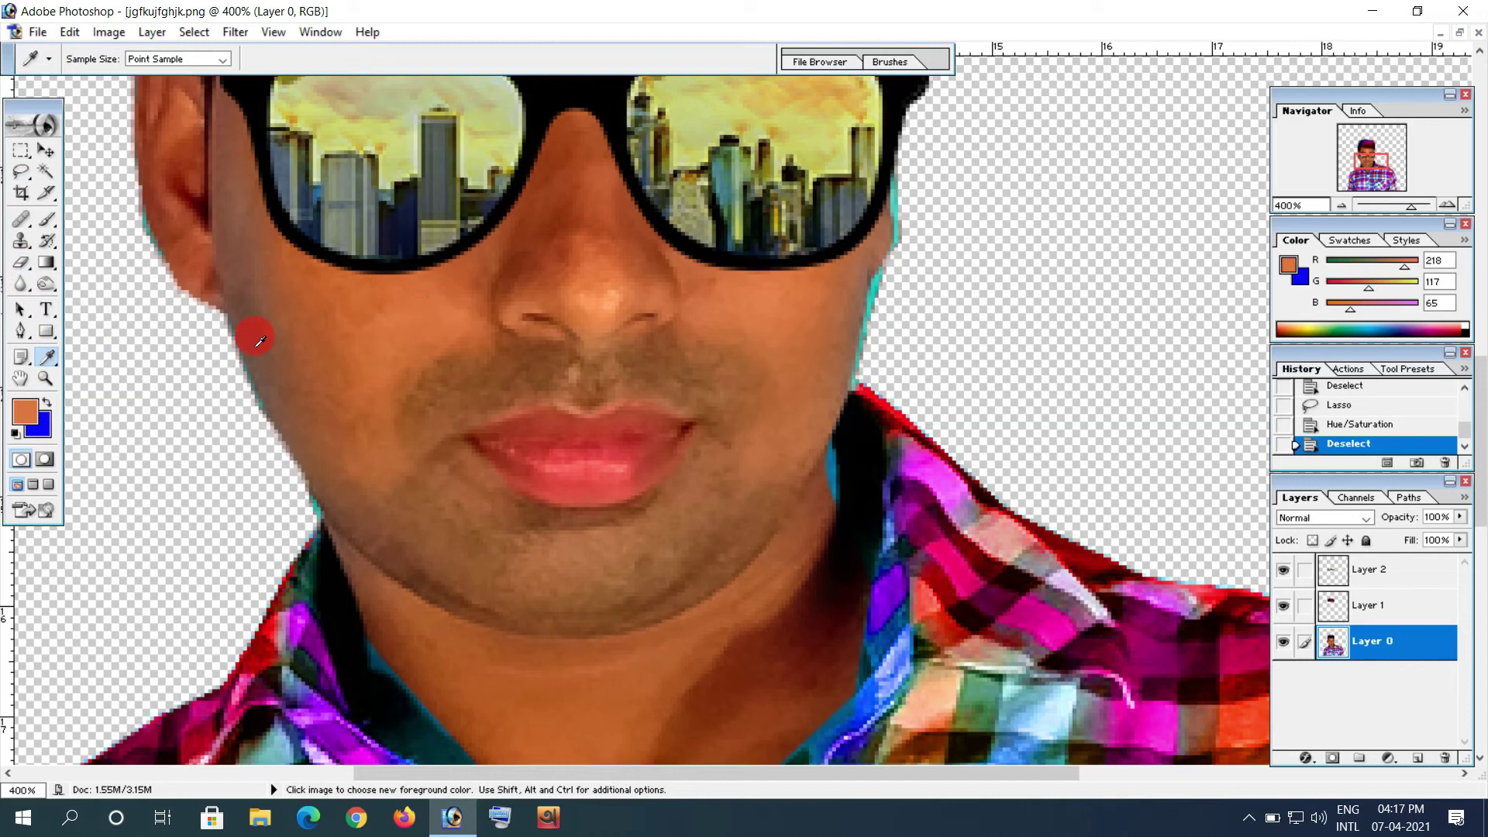
pyautogui.click(47, 219)
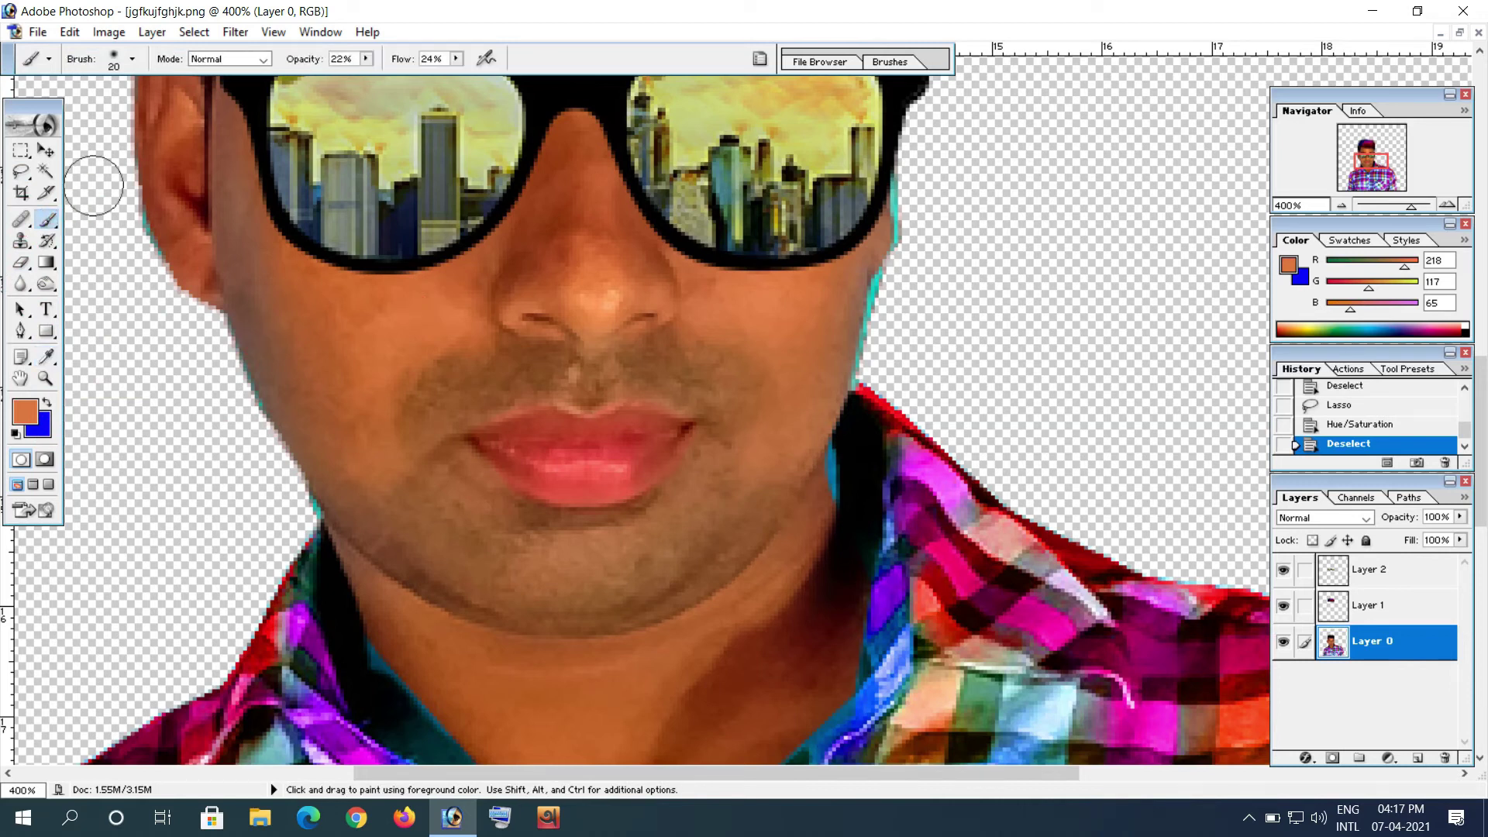
pyautogui.click(366, 59)
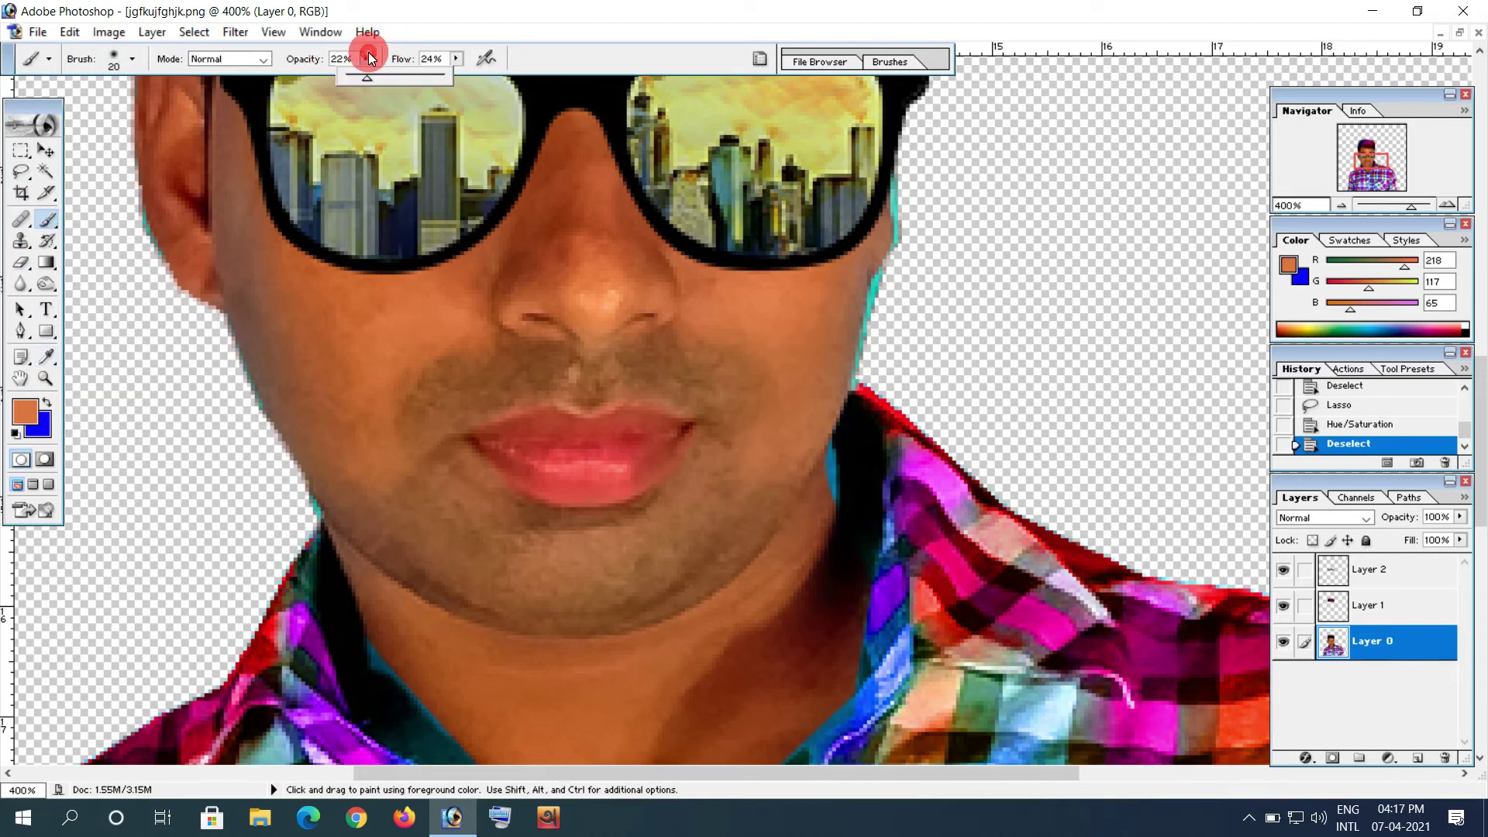
pyautogui.click(428, 72)
pyautogui.click(455, 62)
pyautogui.click(579, 69)
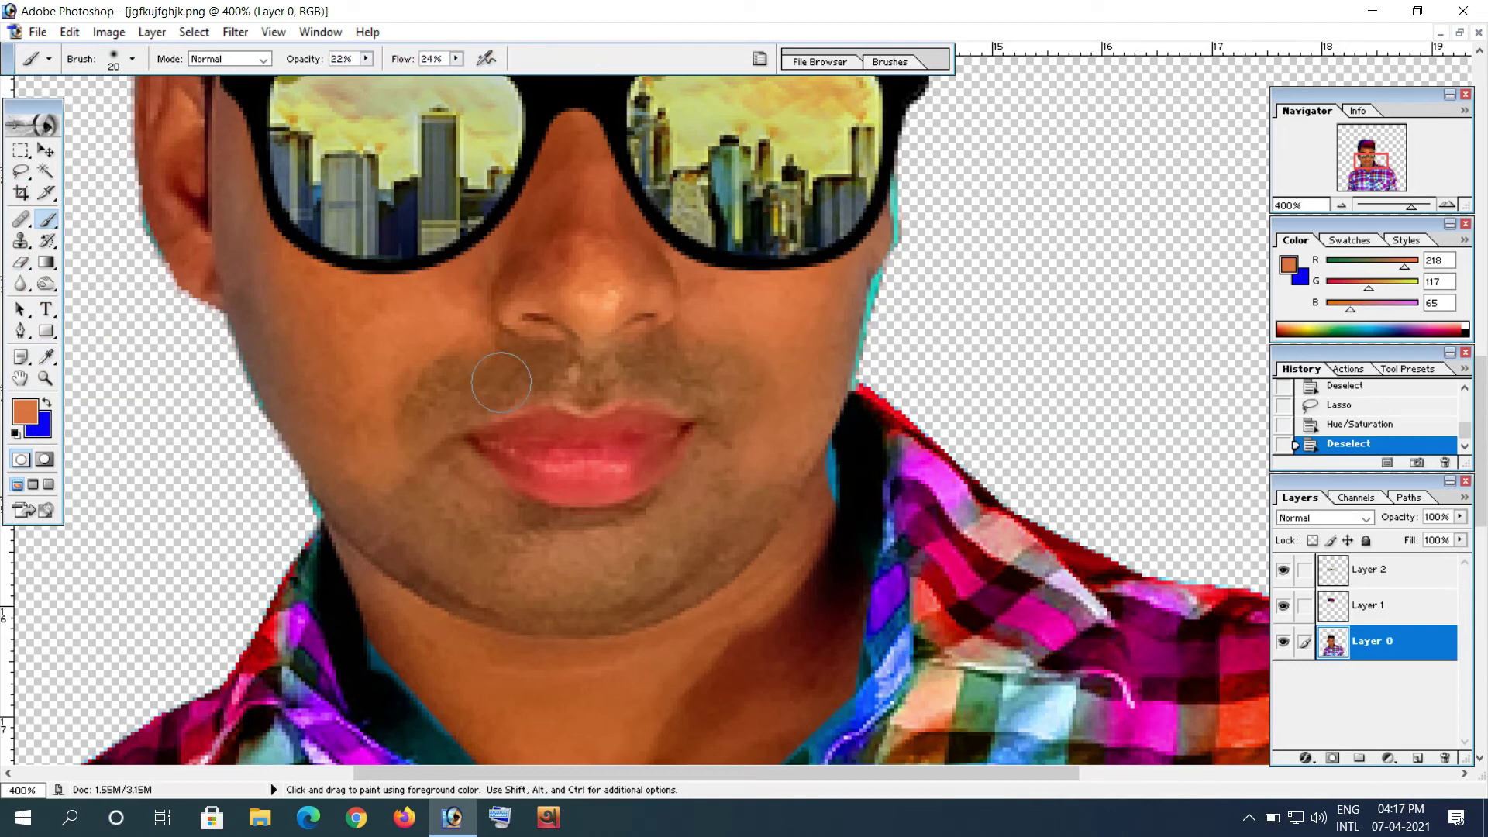
# Step: Dab the sampled skin tone over the patchy skin around the mouth and cheek
pyautogui.click(431, 413)
pyautogui.click(403, 399)
pyautogui.click(341, 378)
pyautogui.click(278, 324)
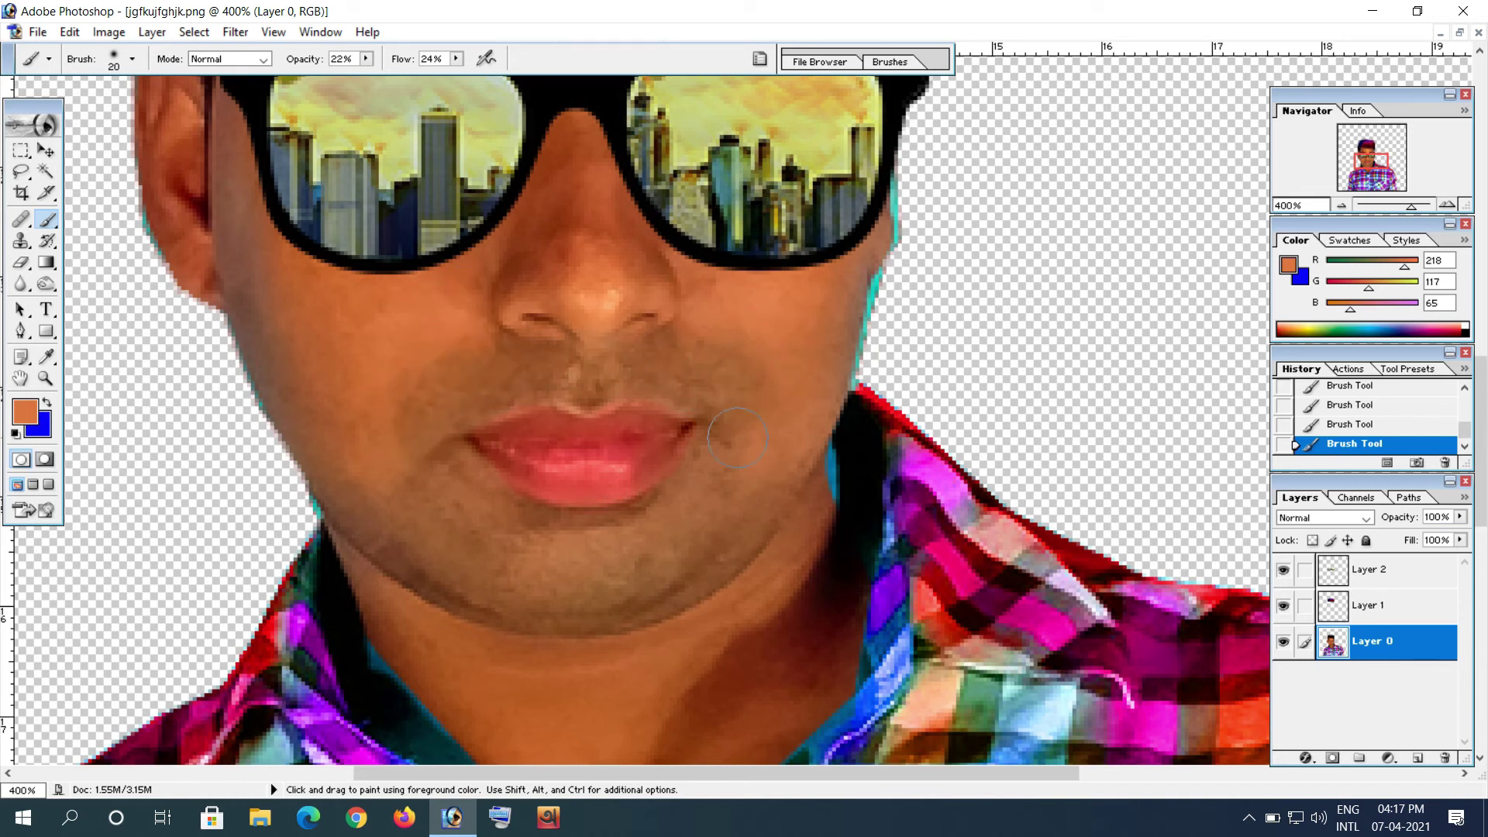
pyautogui.click(21, 241)
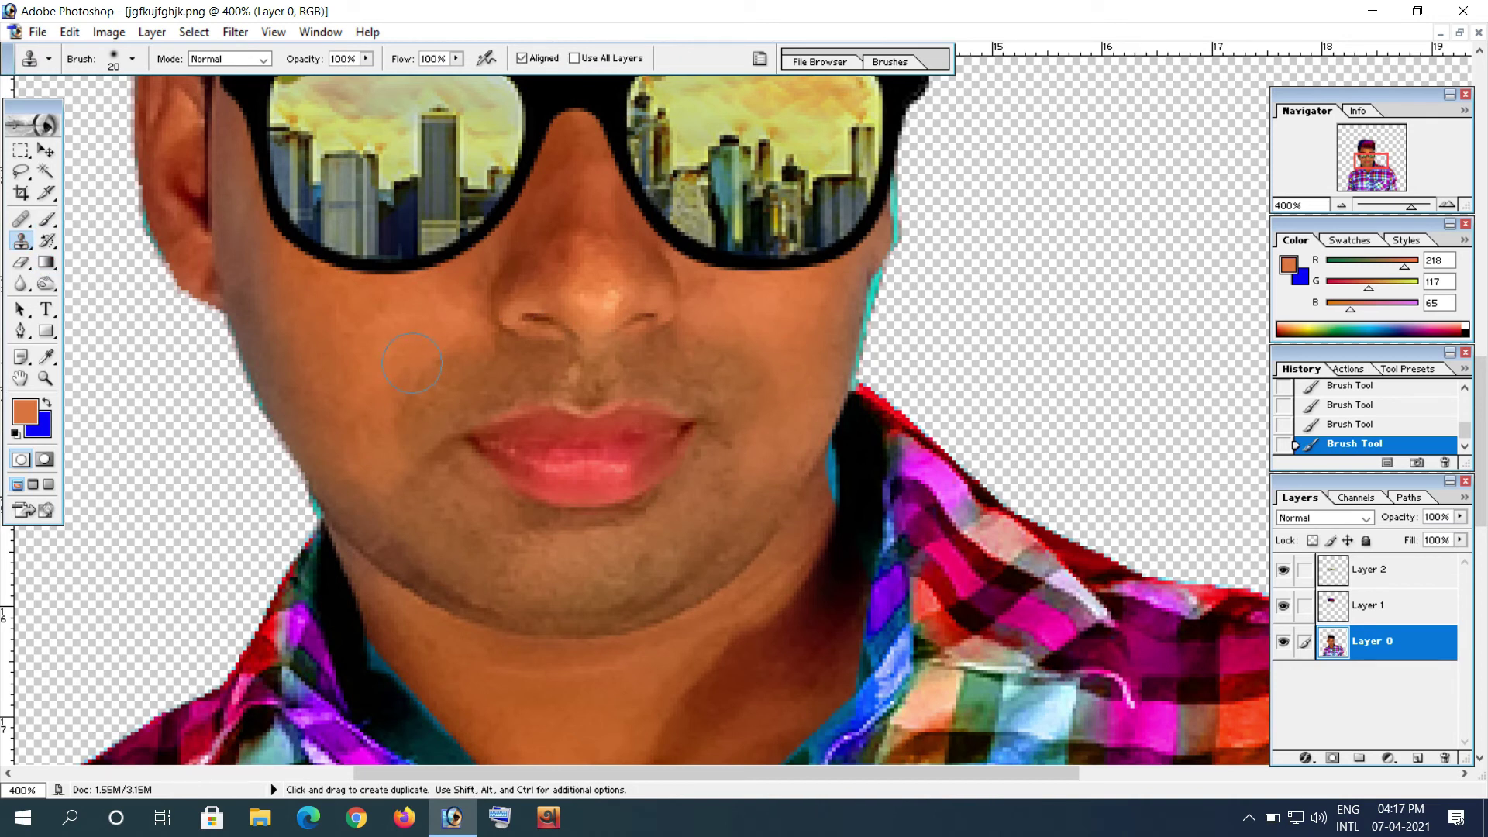
# Step: Clone clean cheek skin over the marks beside the lips and down the cheek
pyautogui.keyDown('alt'); pyautogui.click(347, 326); pyautogui.keyUp('alt')
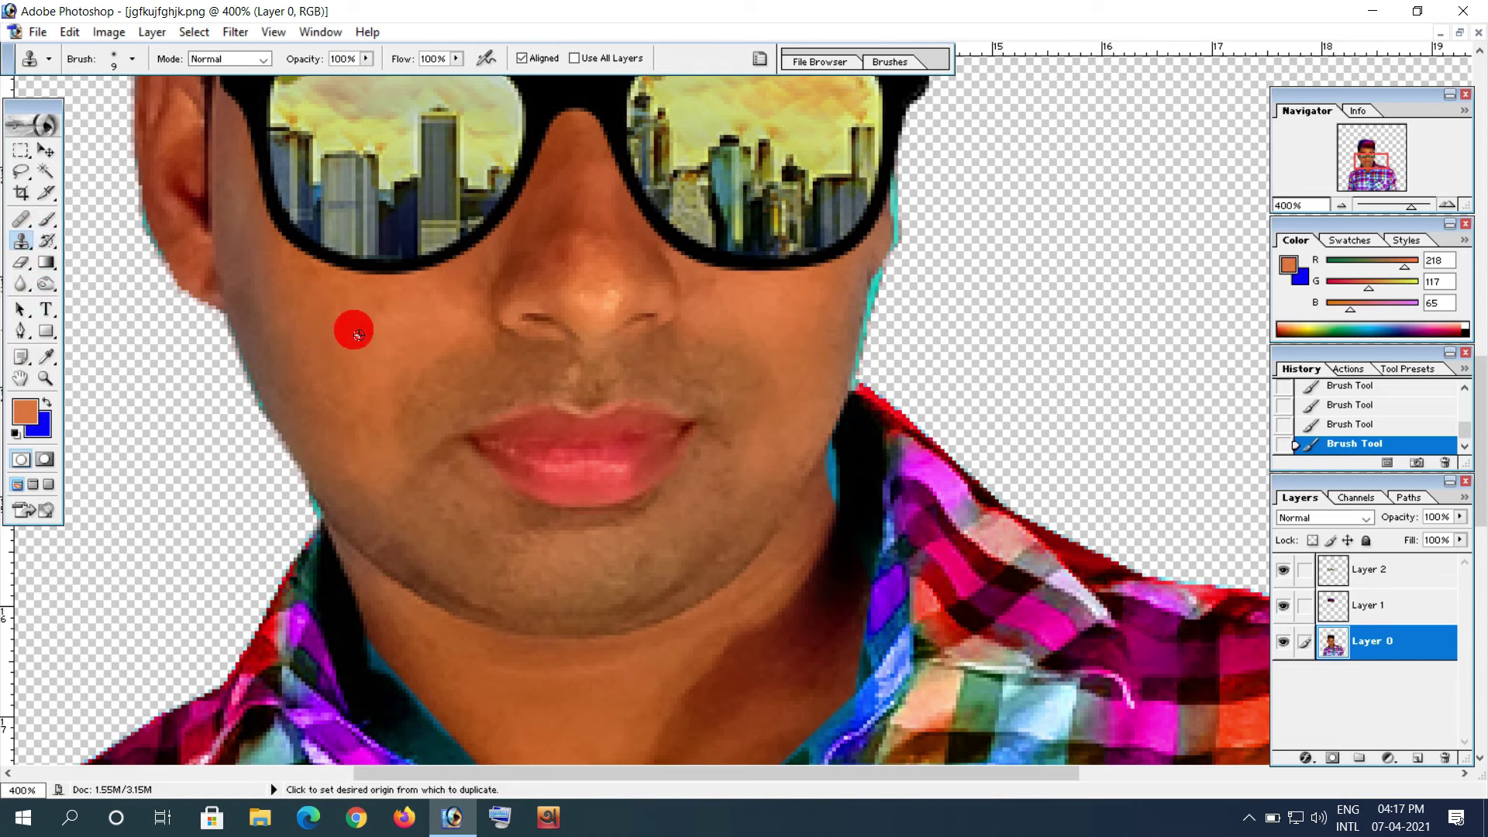
pyautogui.click(418, 386)
pyautogui.click(409, 400)
pyautogui.click(393, 432)
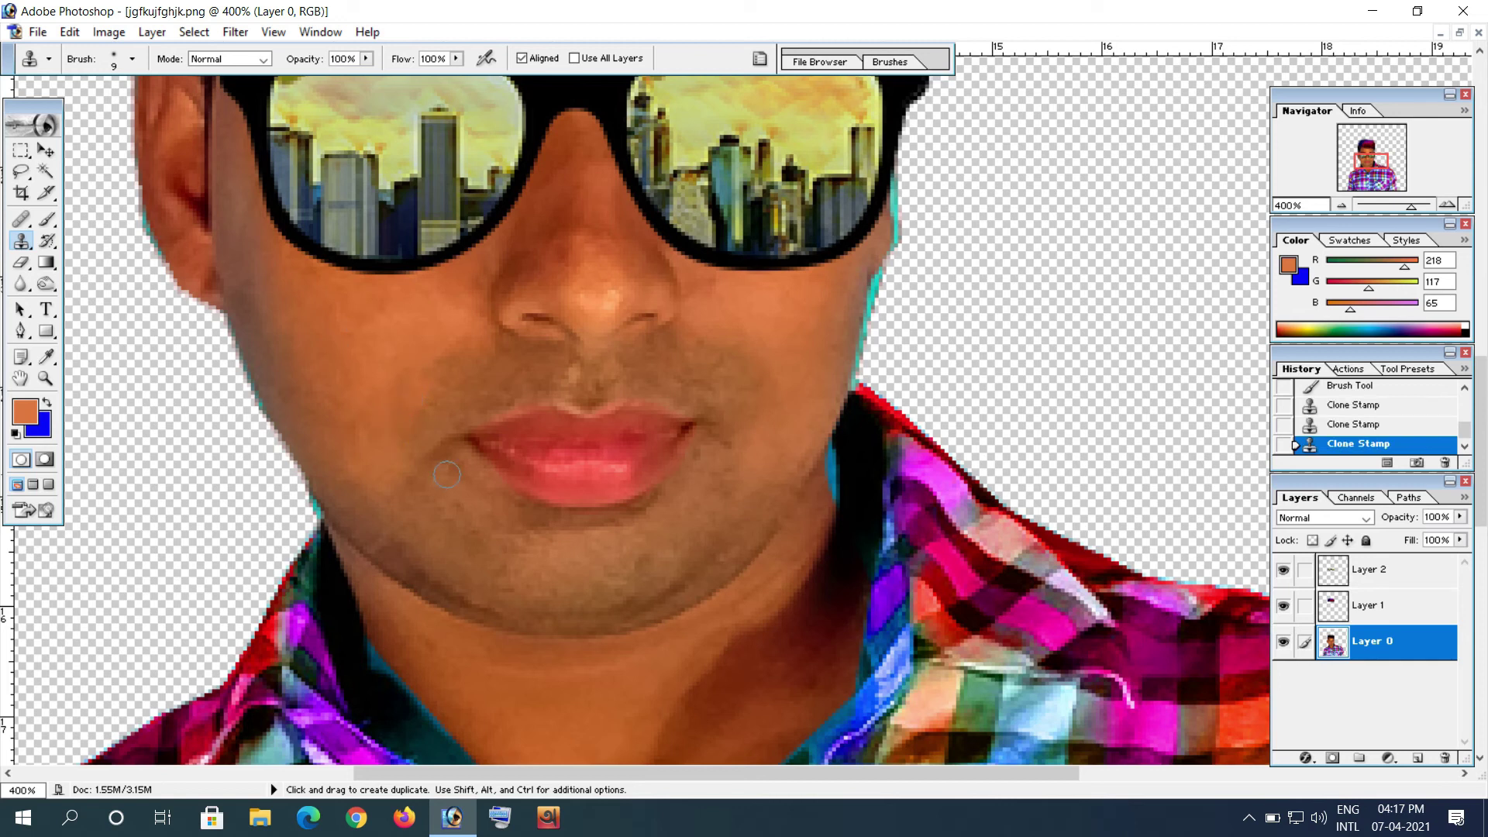
# Step: Zoom out to 66.67% to fit the whole portrait and restore it to a floating window
pyautogui.click(1337, 187)
pyautogui.click(1338, 209)
pyautogui.click(1339, 210)
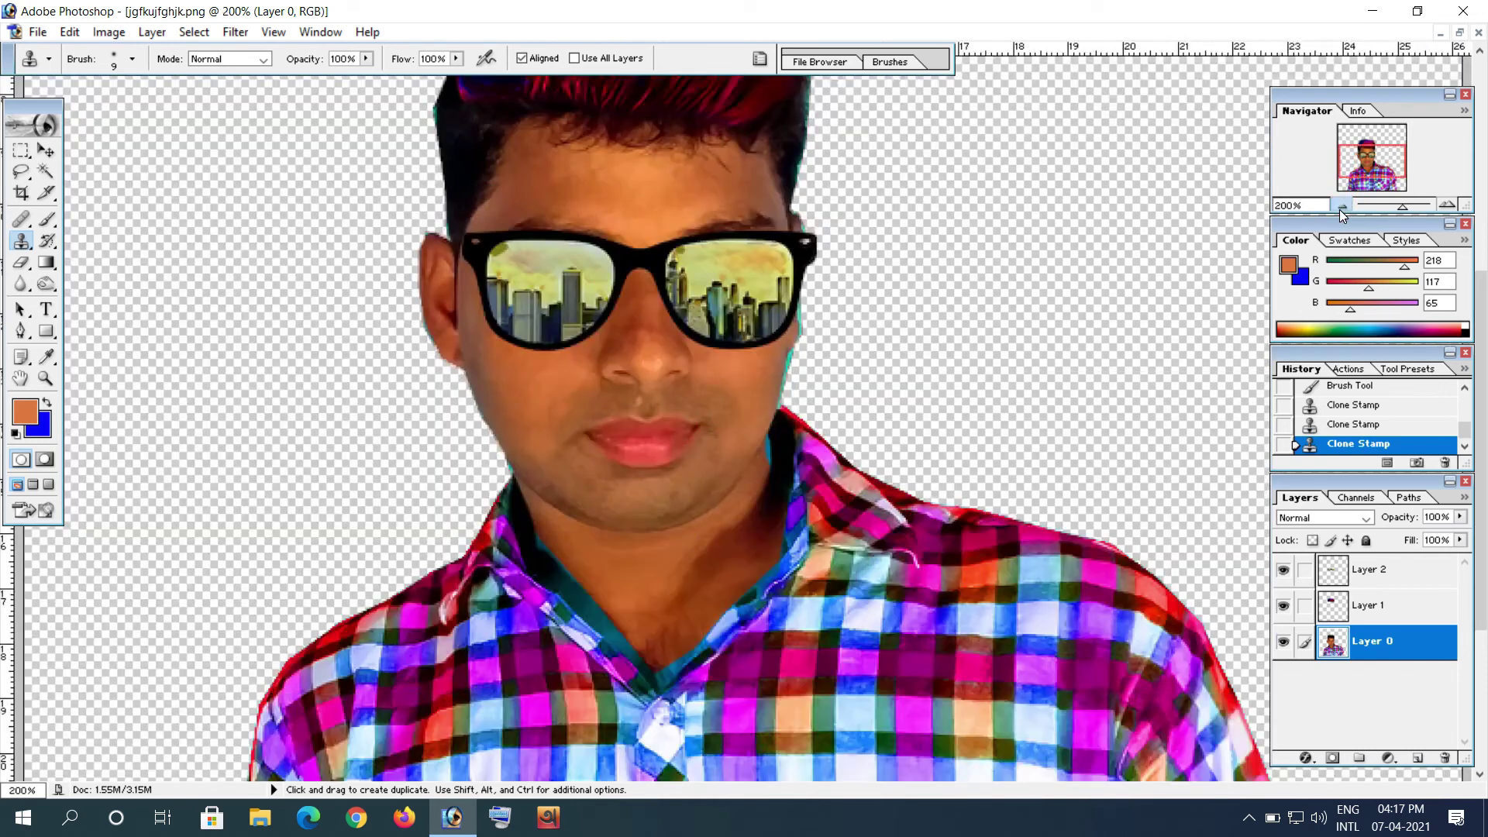
pyautogui.click(1340, 209)
pyautogui.click(1339, 209)
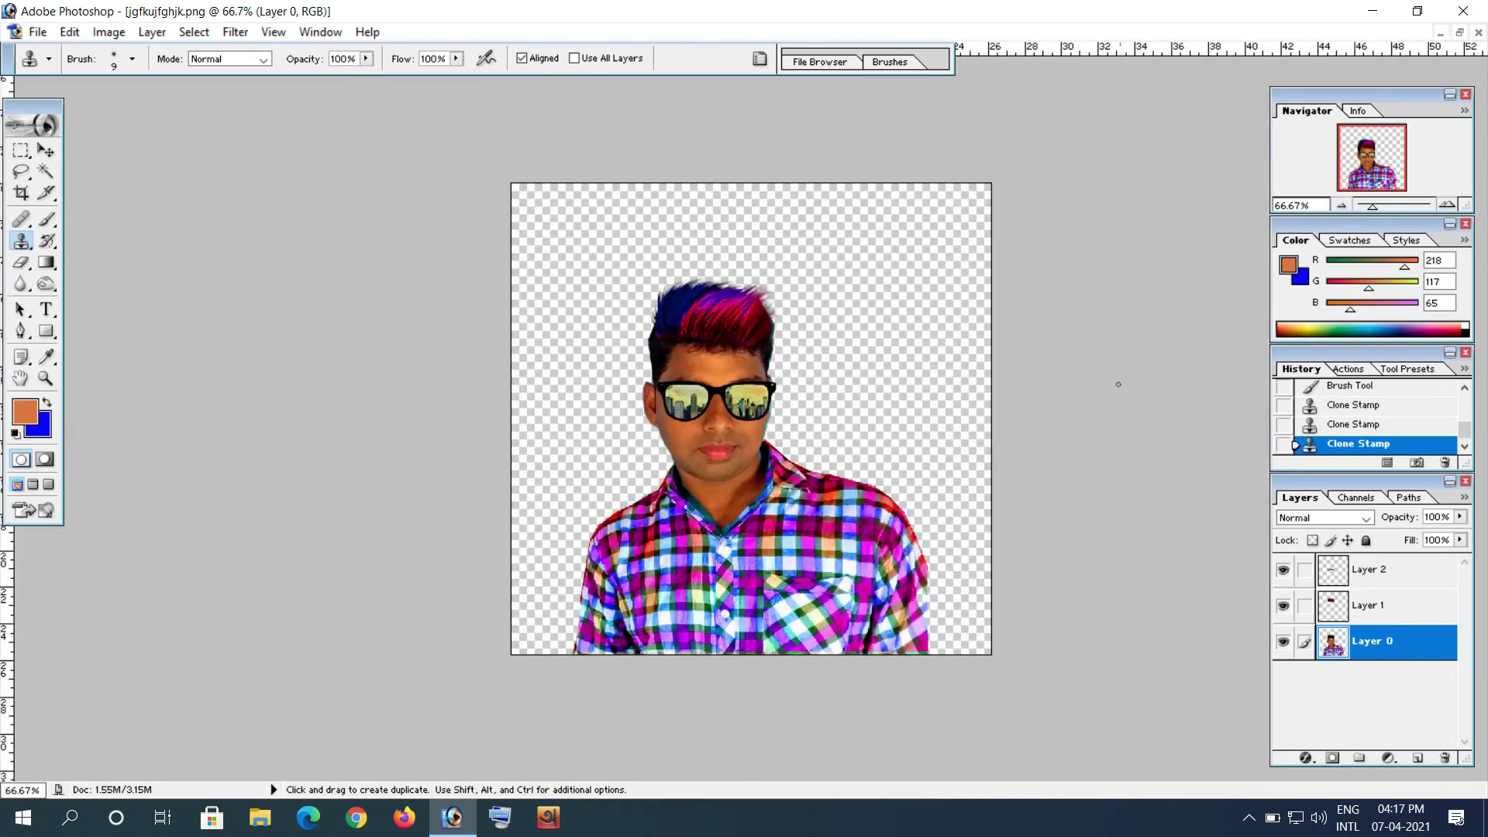
pyautogui.click(1459, 32)
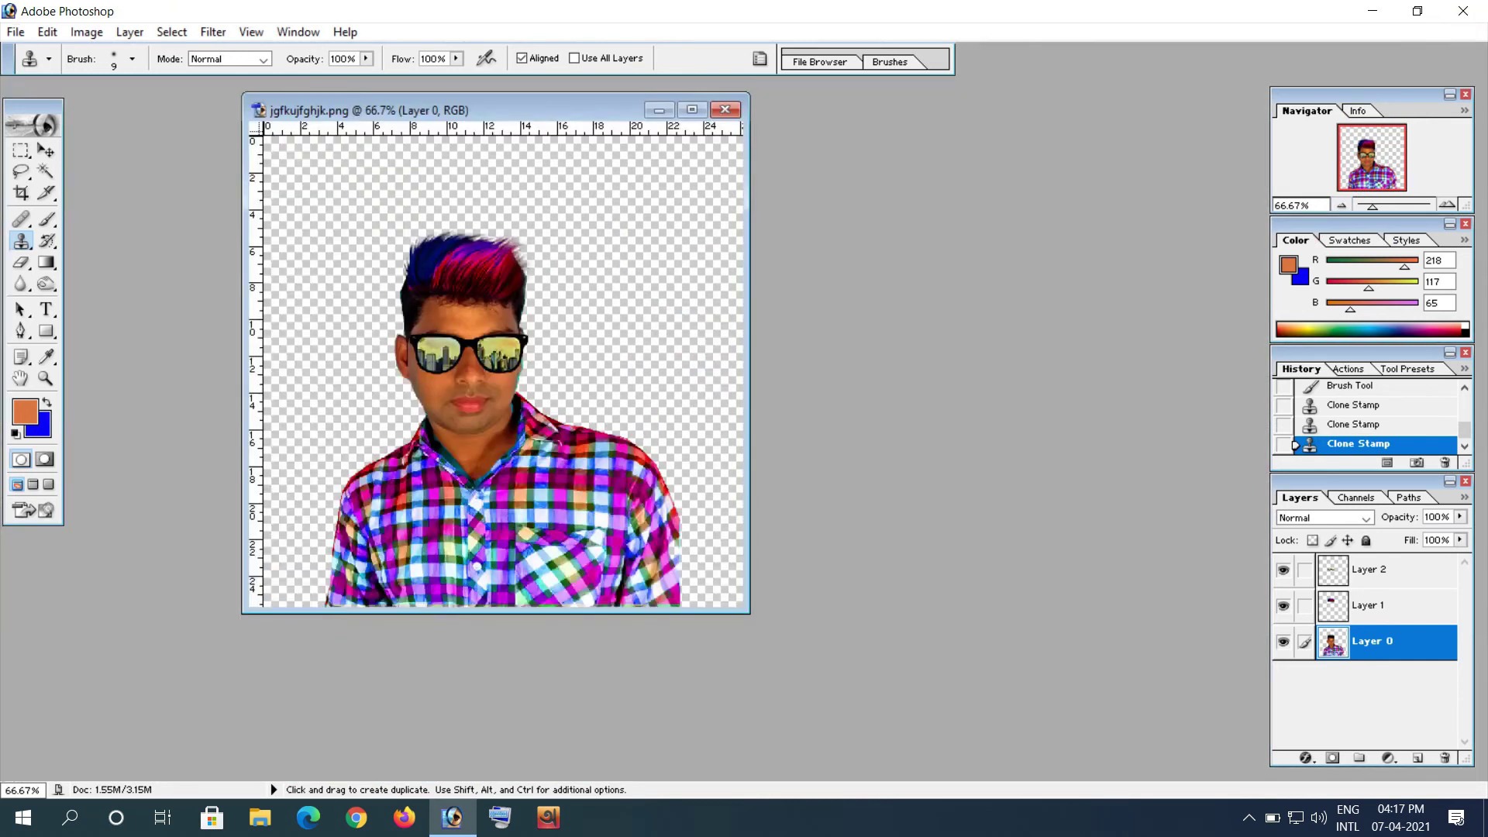
# Step: Save the portrait to the Desktop as a JPEG under a new name, Quality 12 progressive
pyautogui.click(14, 32)
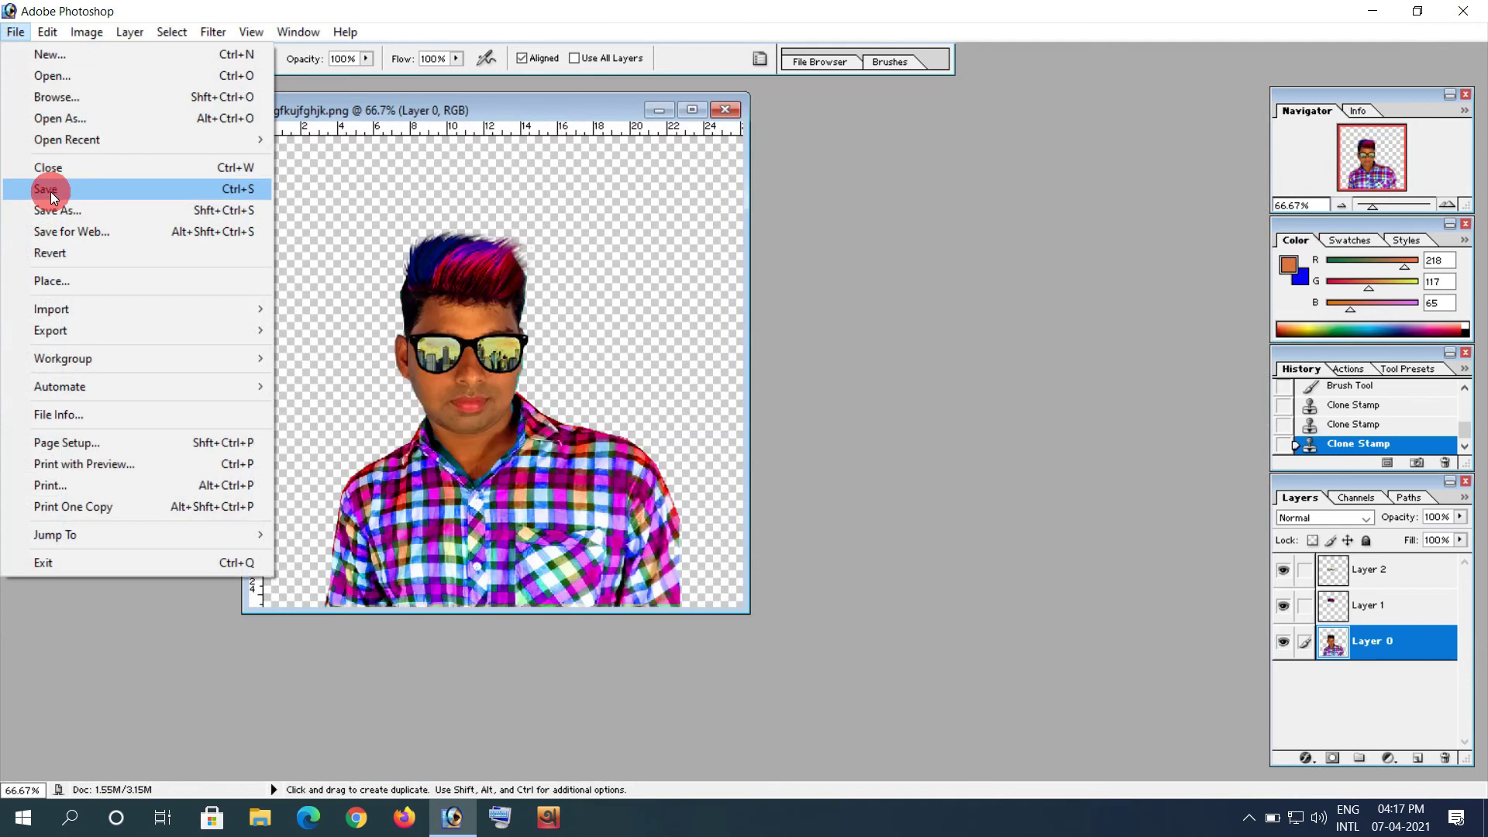
pyautogui.click(23, 188)
pyautogui.click(709, 485)
pyautogui.click(674, 578)
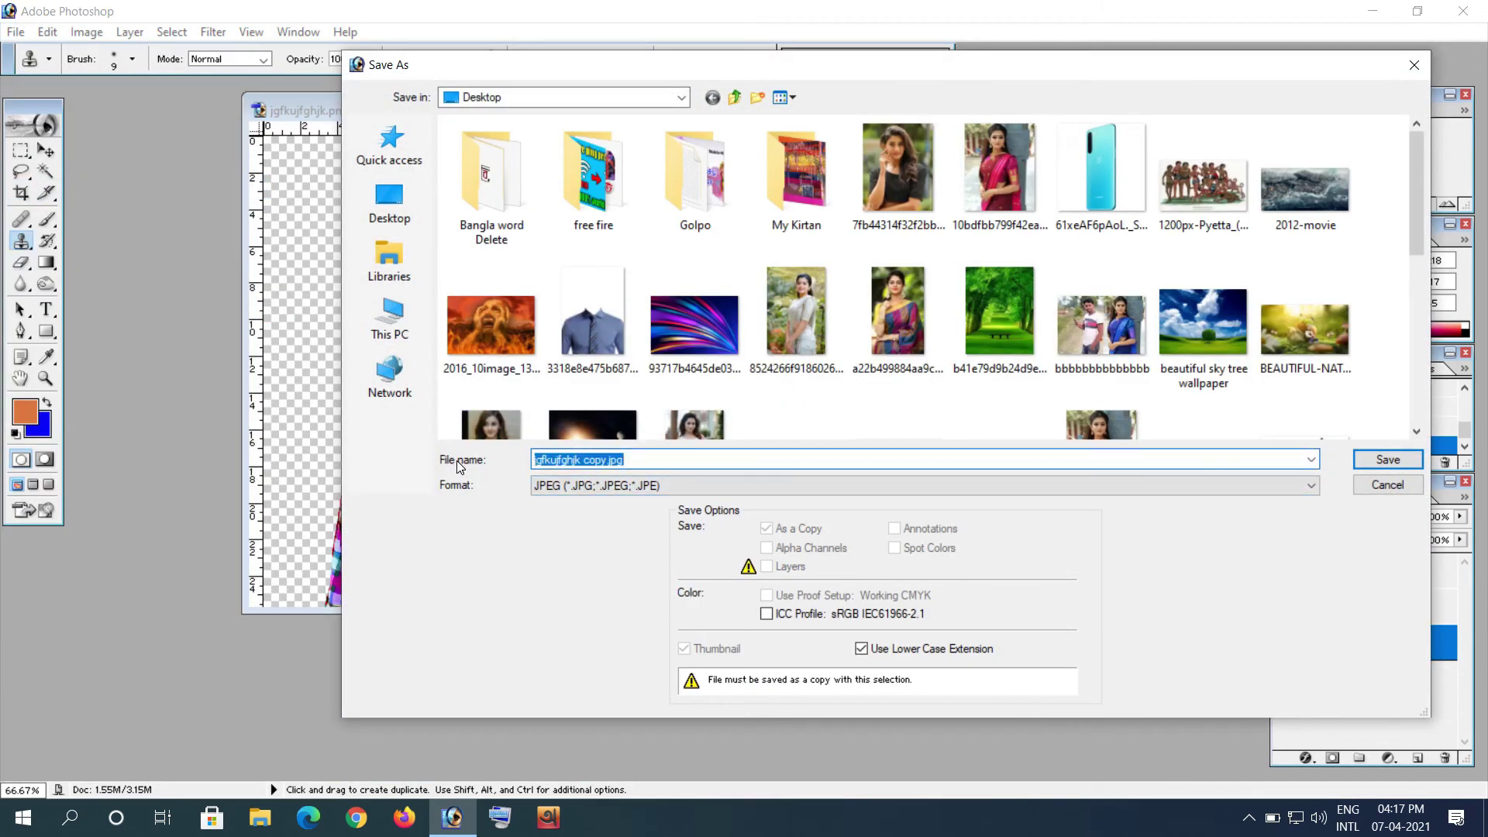
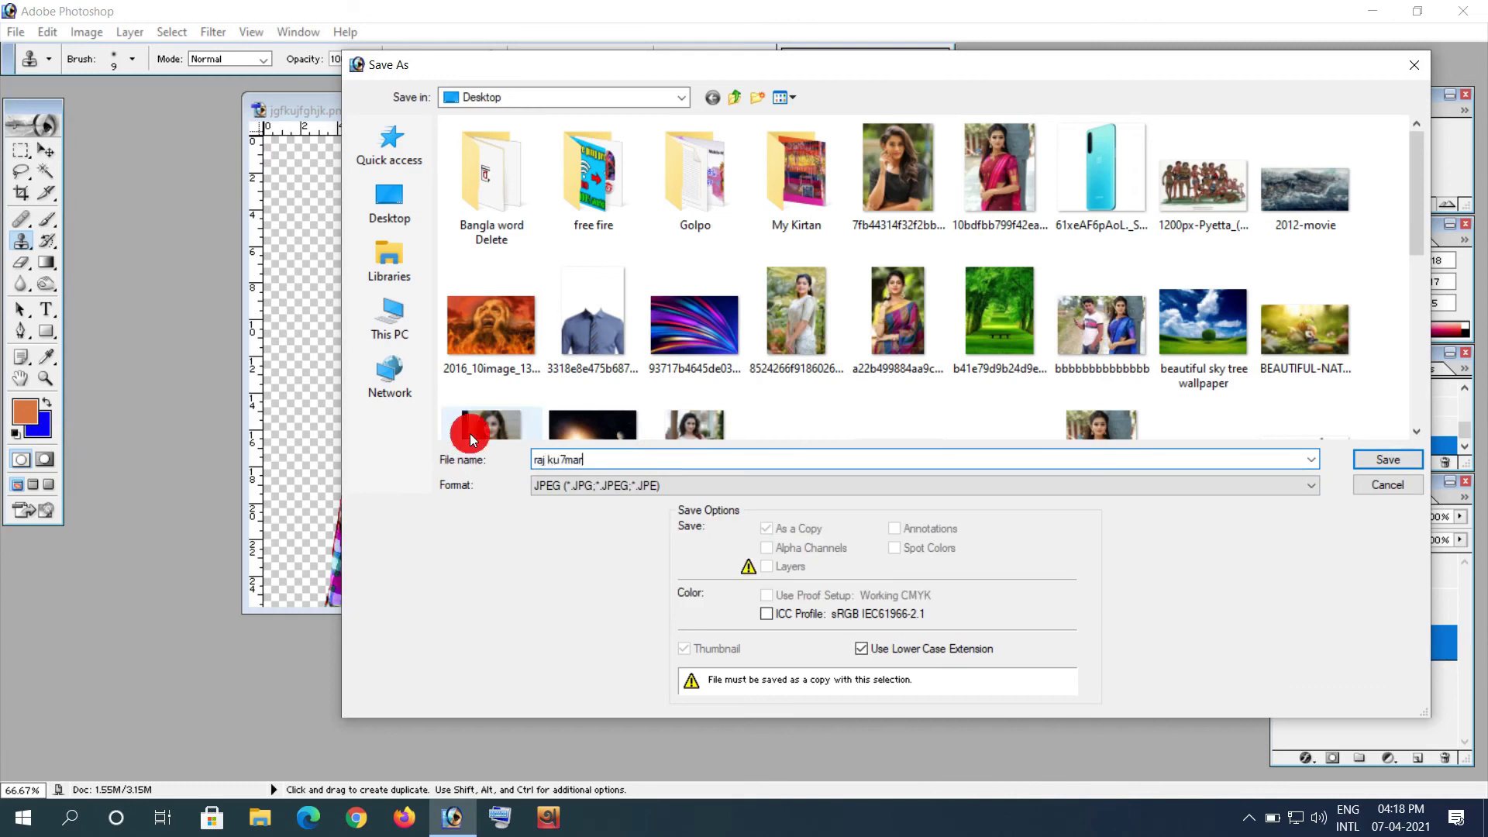
pyautogui.click(418, 221)
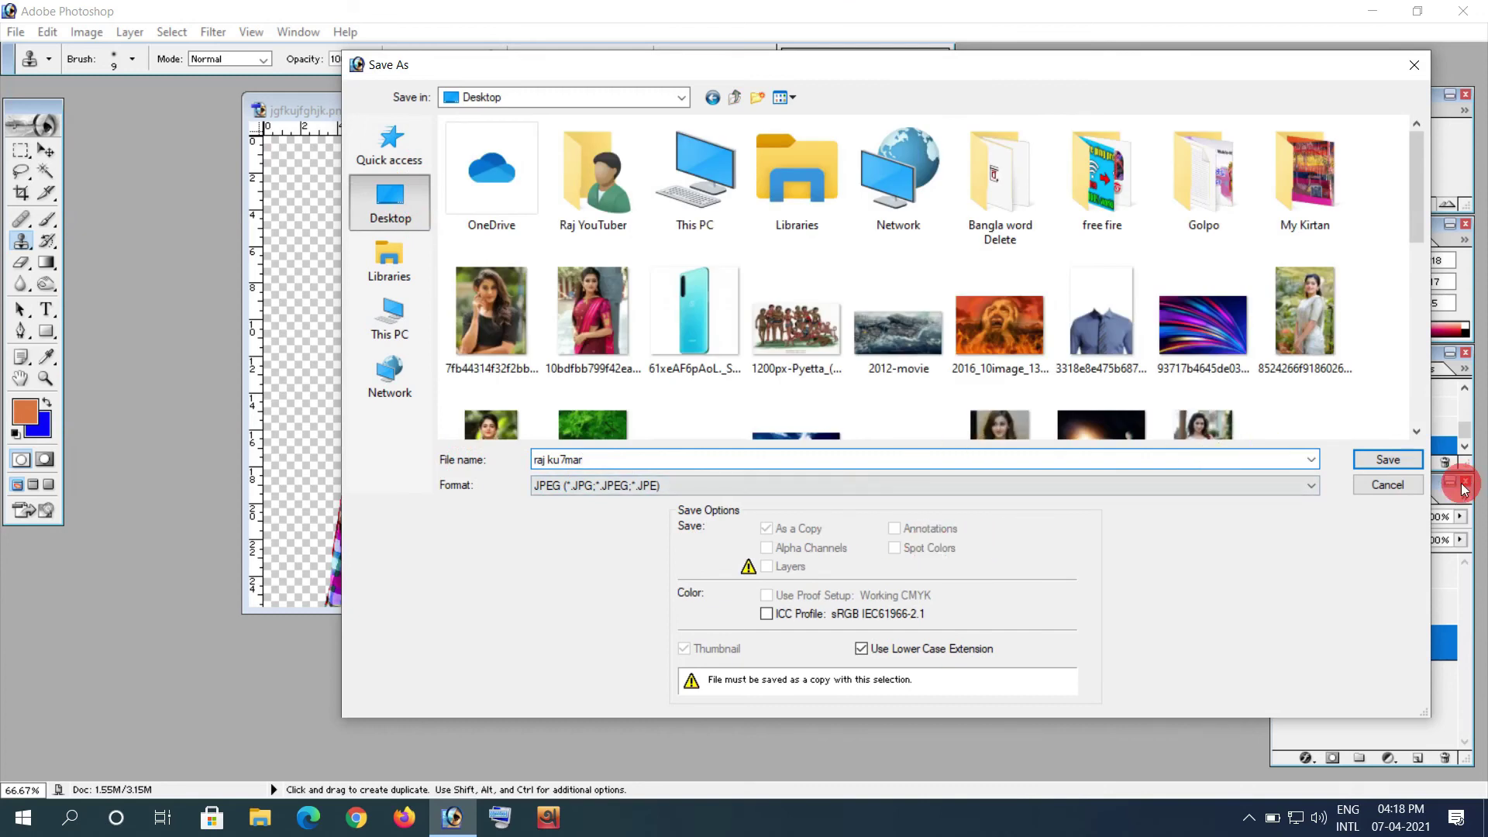
pyautogui.click(1401, 461)
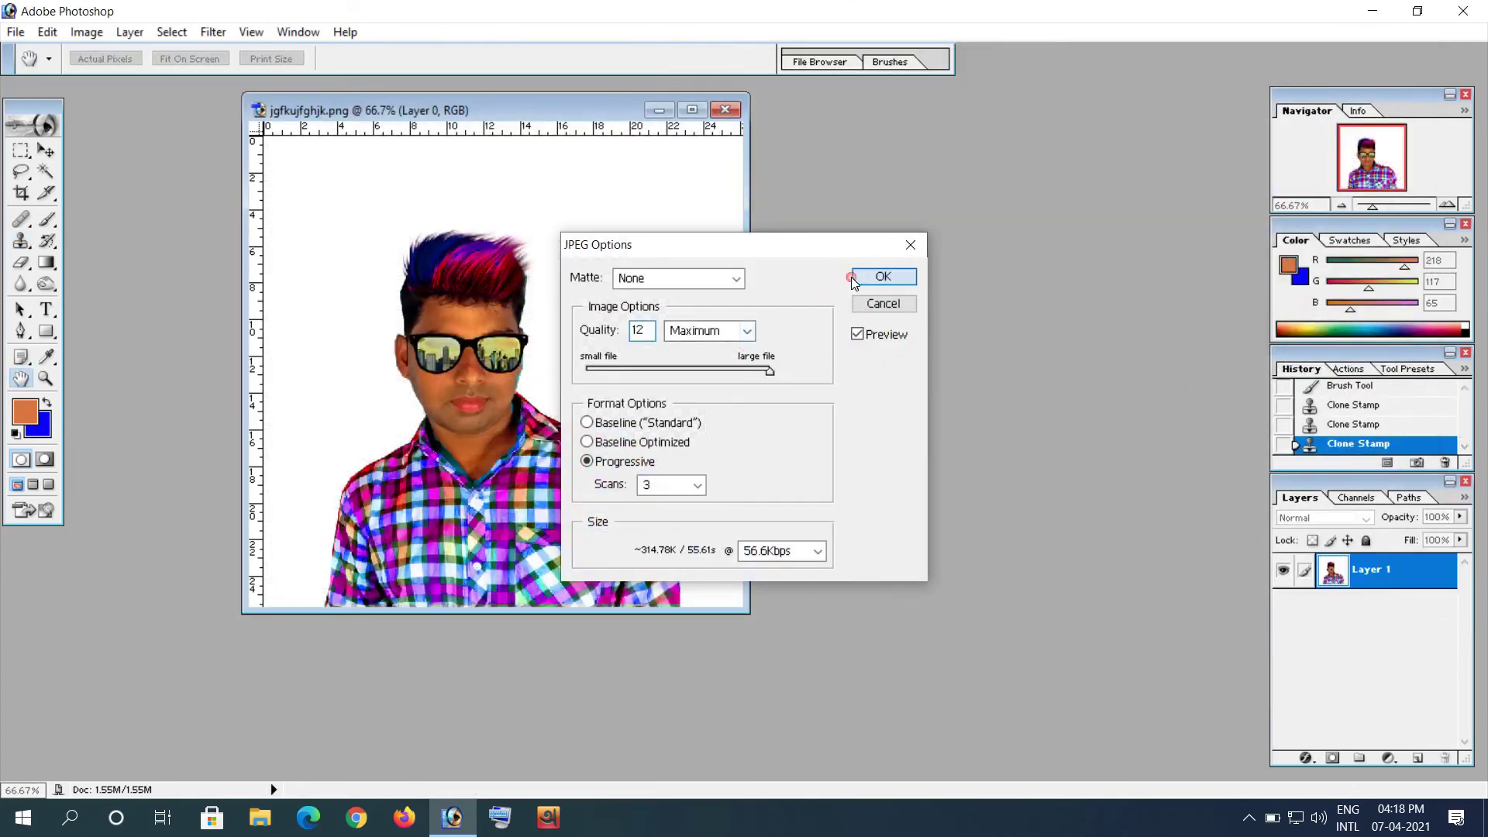
pyautogui.click(883, 277)
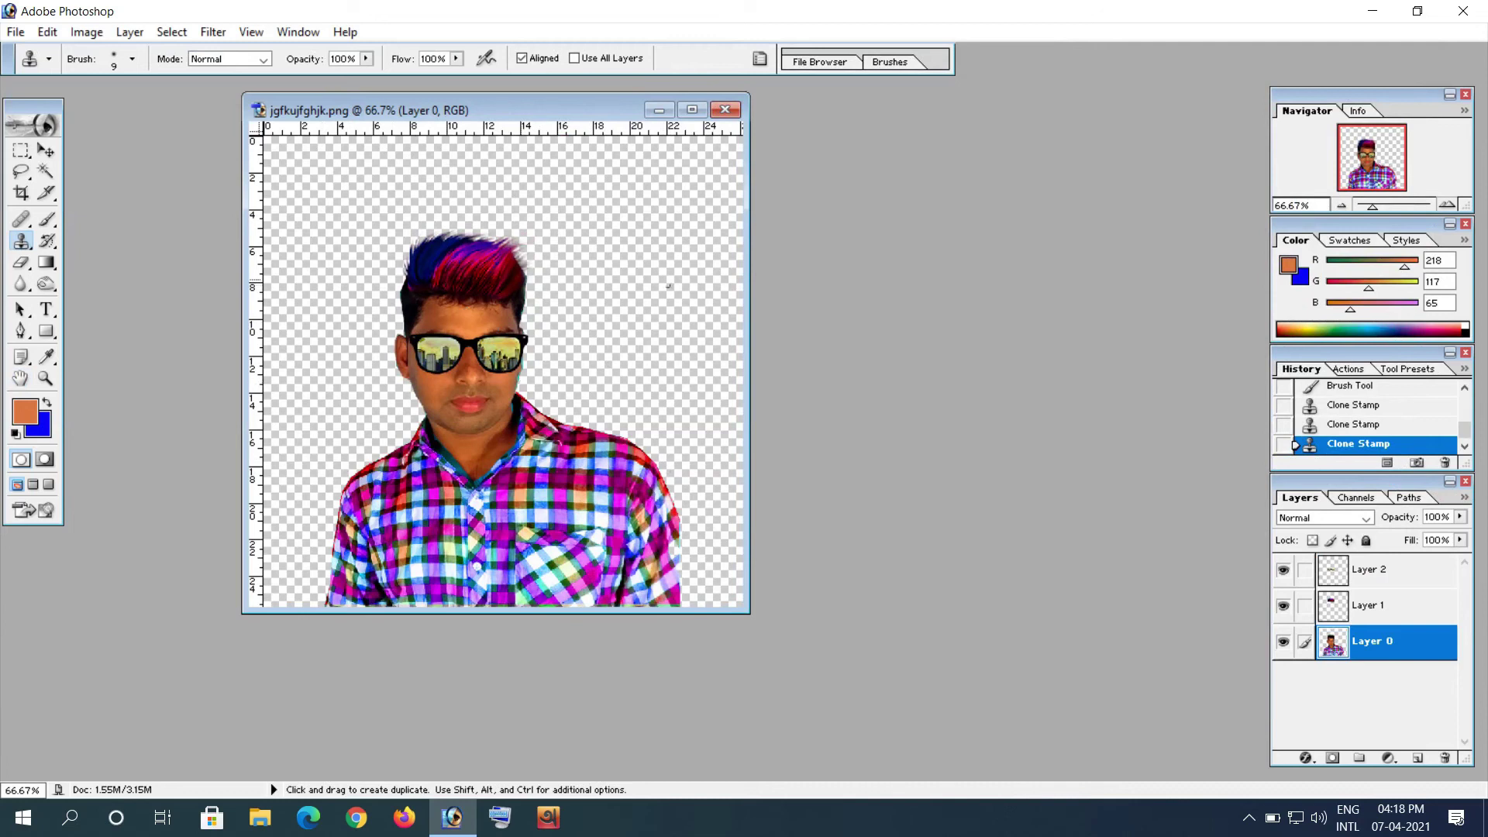
# Step: Open the saved portrait JPEG and place it to the right of the layered PNG window
pyautogui.click(812, 326)
pyautogui.doubleClick(932, 314)
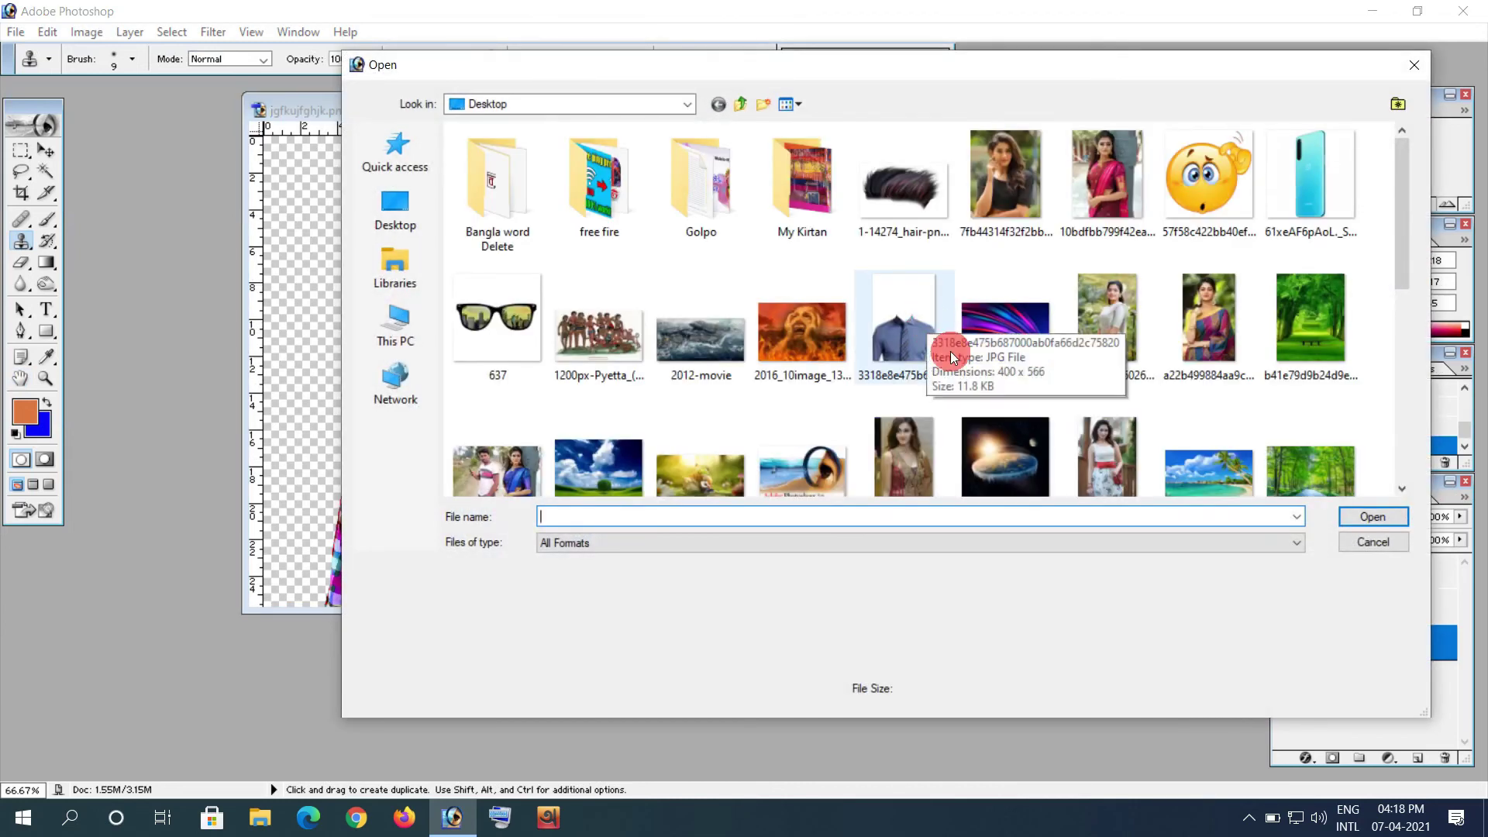
pyautogui.scroll(-3, 950, 351)
pyautogui.click(1105, 408)
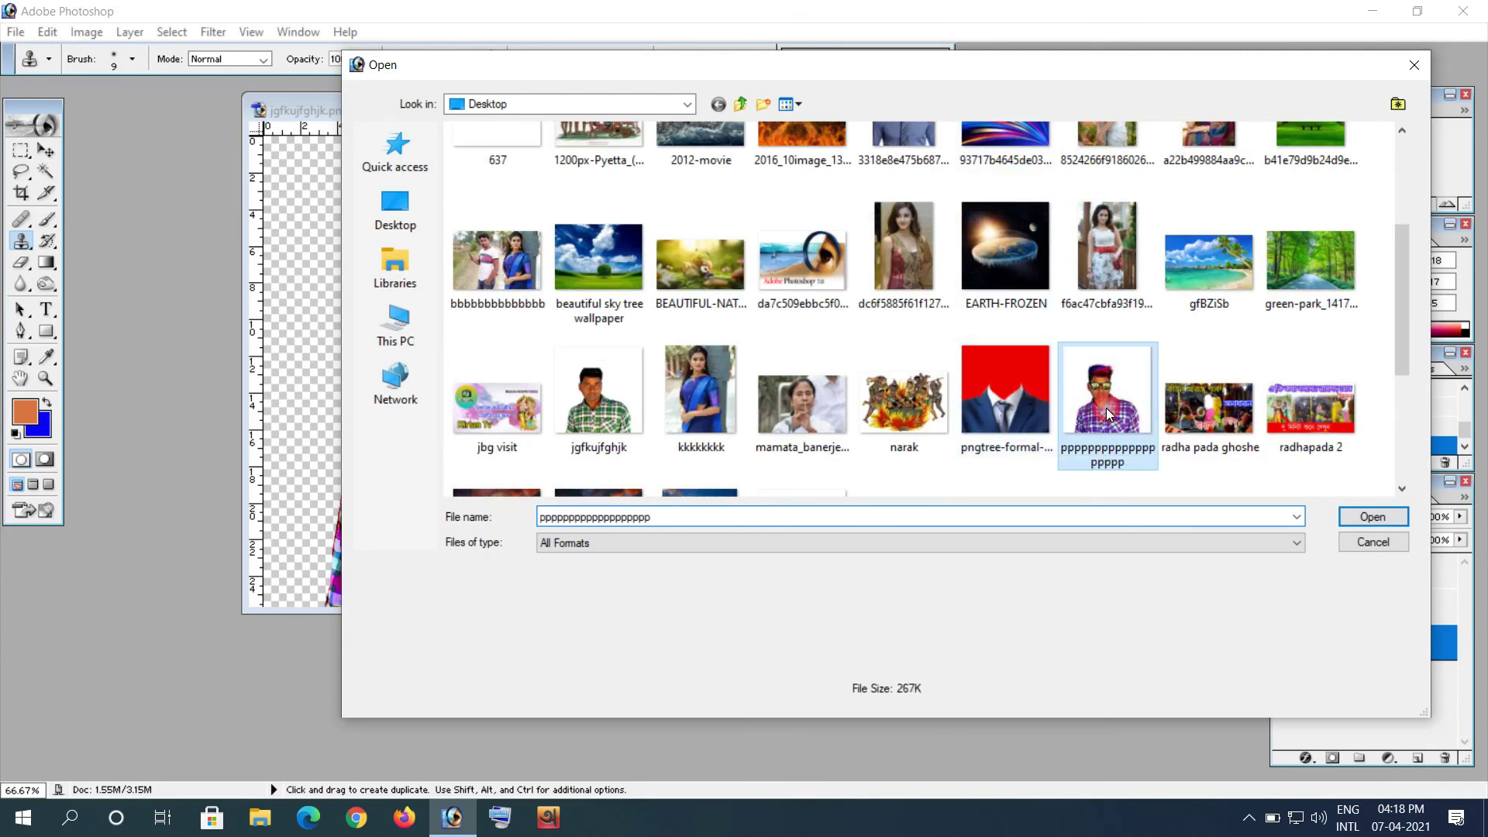
pyautogui.doubleClick(1105, 408)
pyautogui.moveTo(341, 120); pyautogui.dragTo(932, 124)
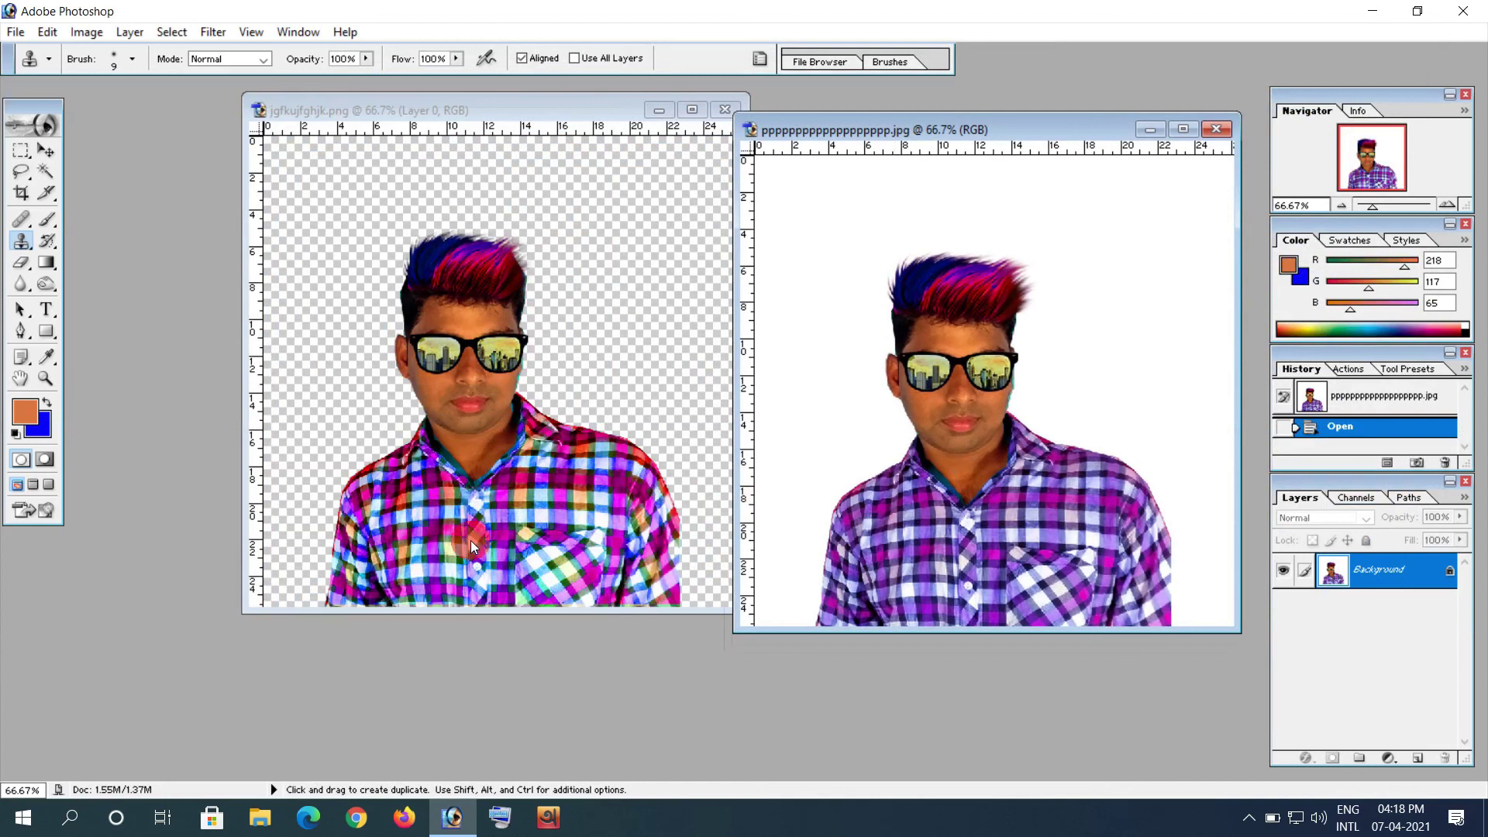
pyautogui.moveTo(504, 105); pyautogui.dragTo(439, 114)
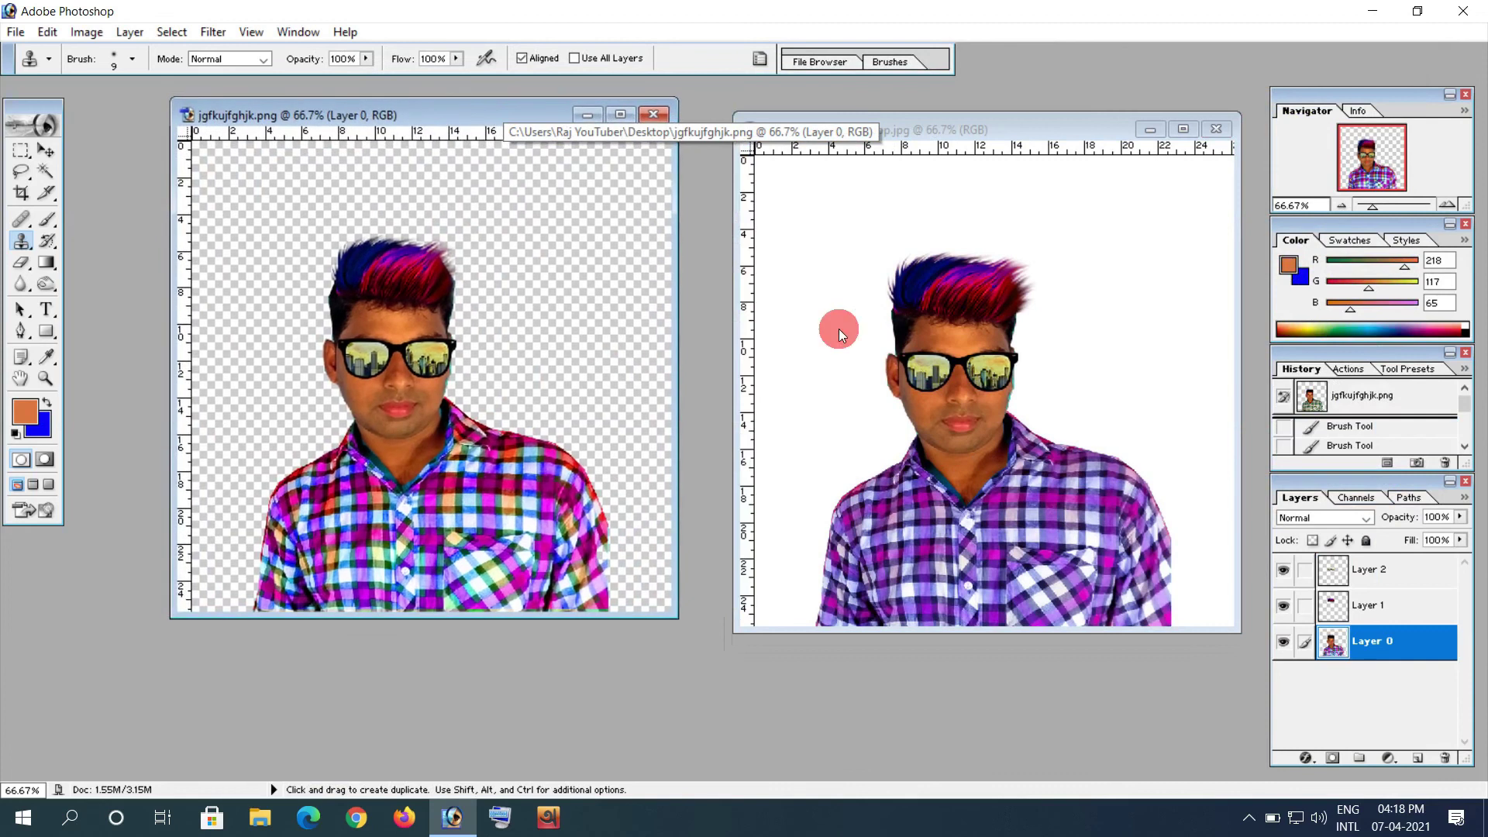